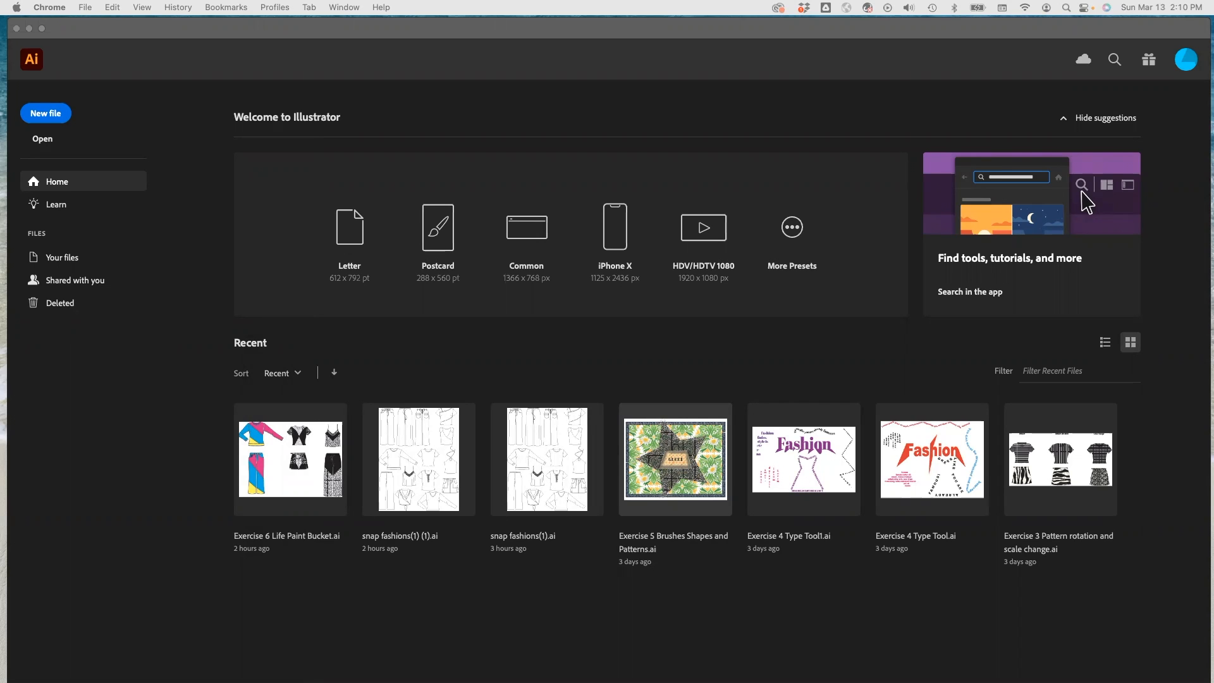
Examine the Symbol Sprayer Tool example artwork in the browser window and move it out of the way
drag(0, 41, 136, 88)
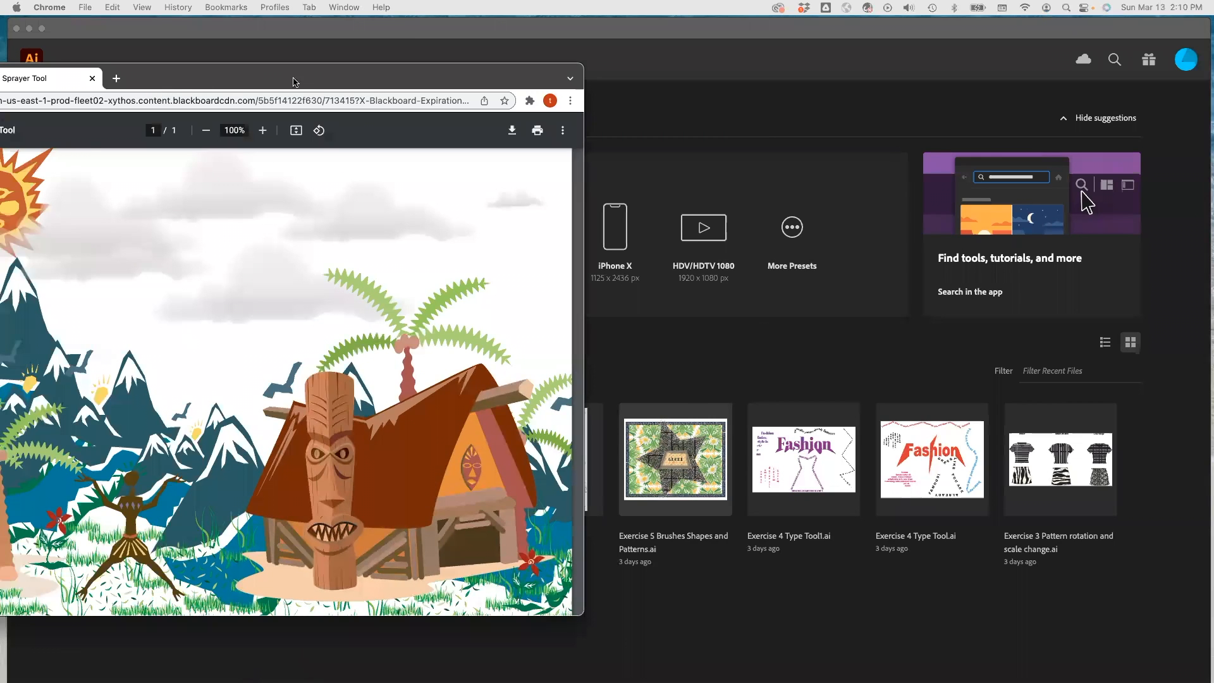
drag(293, 82, 325, 79)
drag(431, 82, 566, 84)
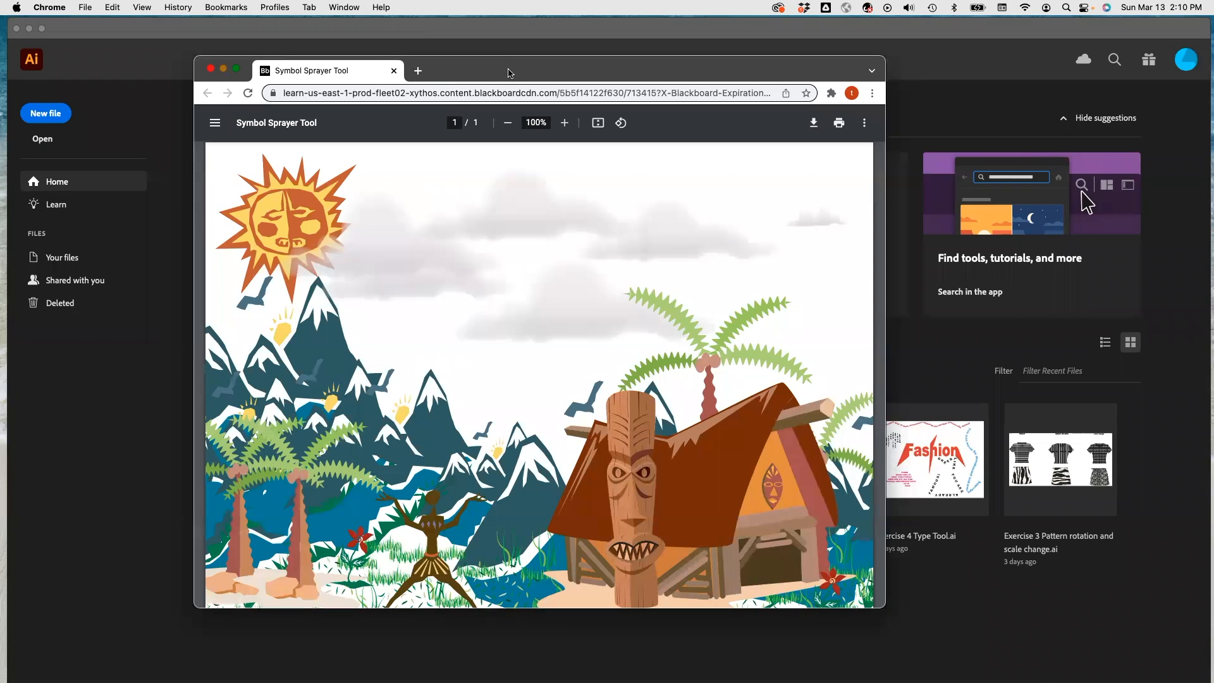
drag(507, 72, 0, 75)
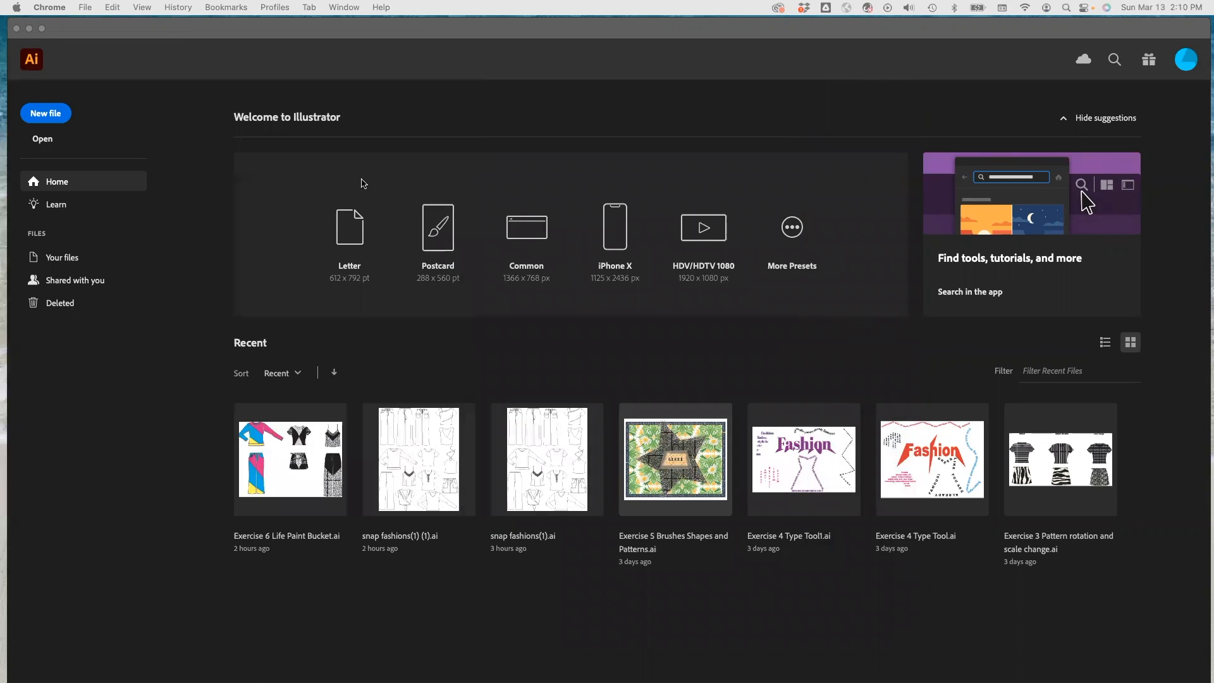
Create a new landscape Letter document, 792 x 612 pt, in CMYK Color
click(58, 119)
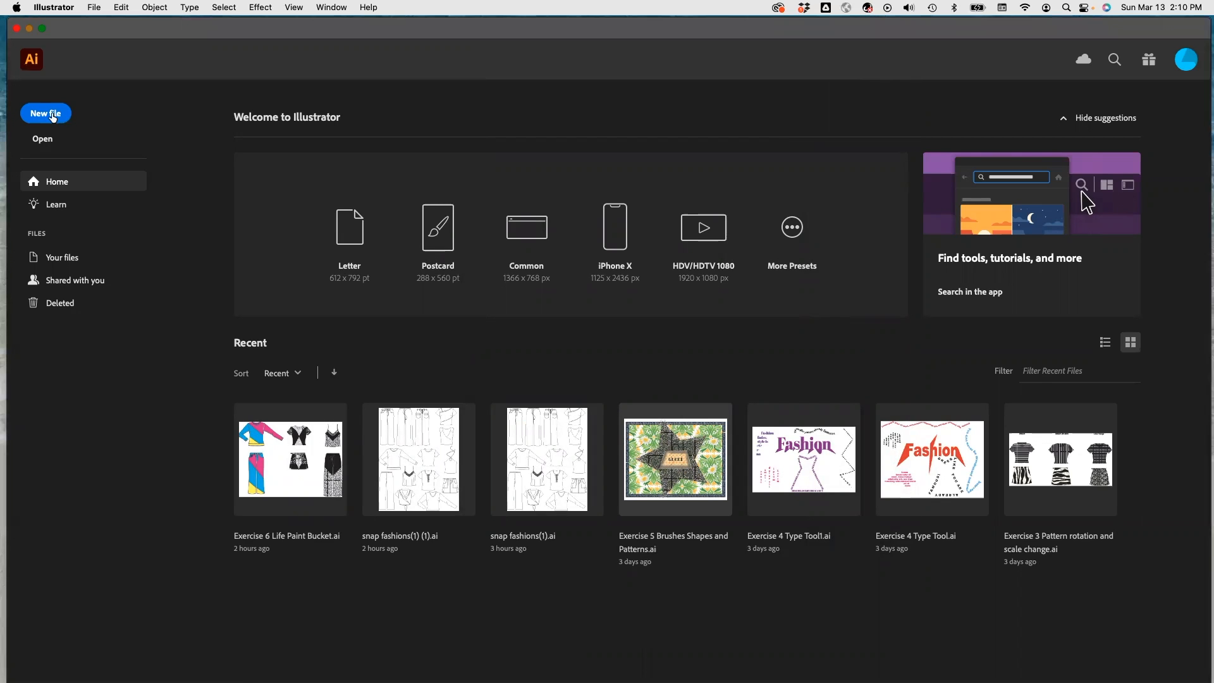
click(46, 113)
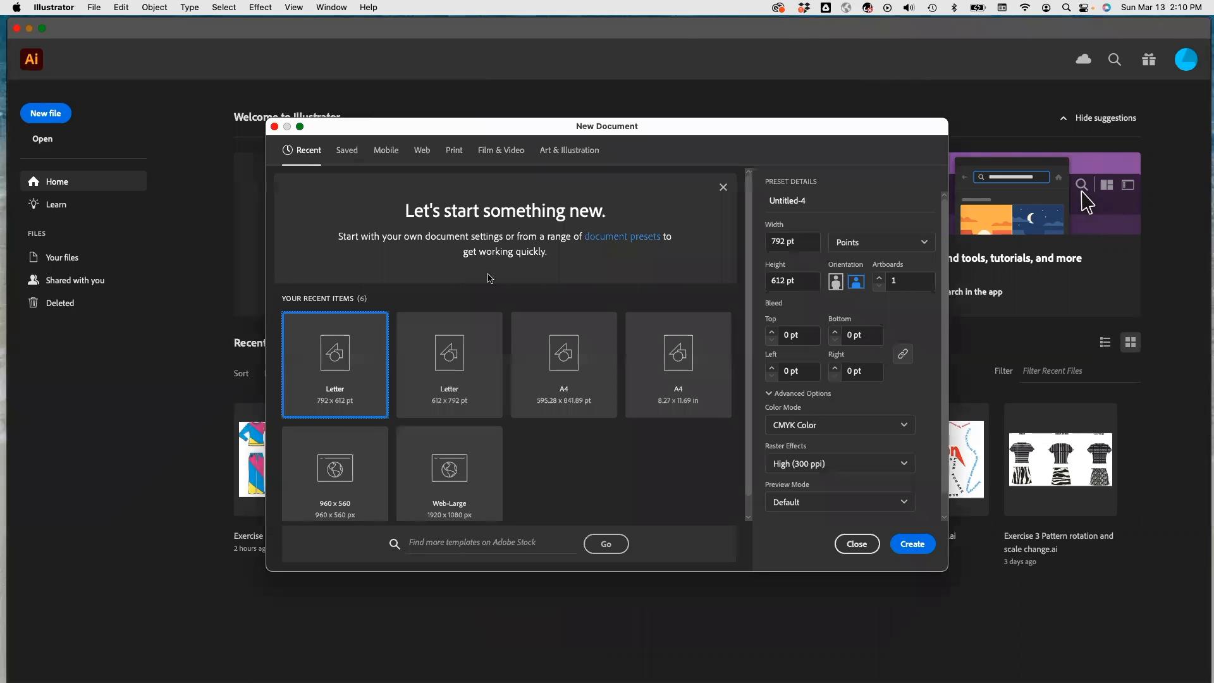
click(914, 544)
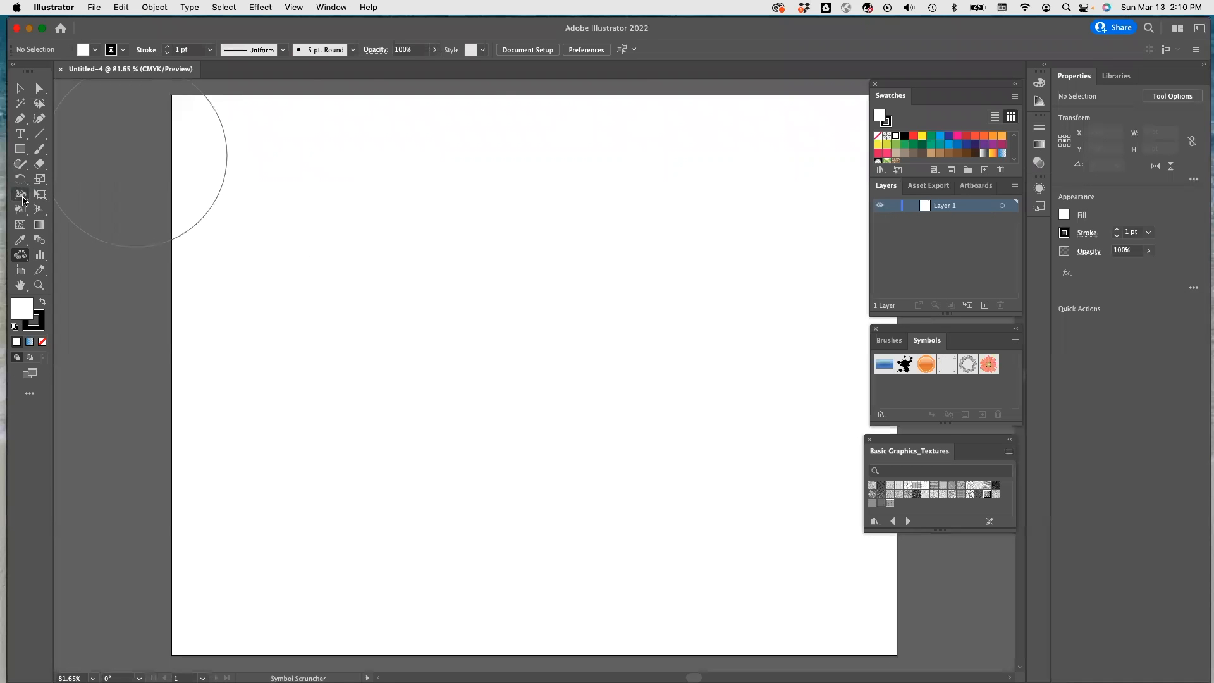
Activate the Symbol Sprayer tool and review the other symbolism tools grouped with it
click(25, 261)
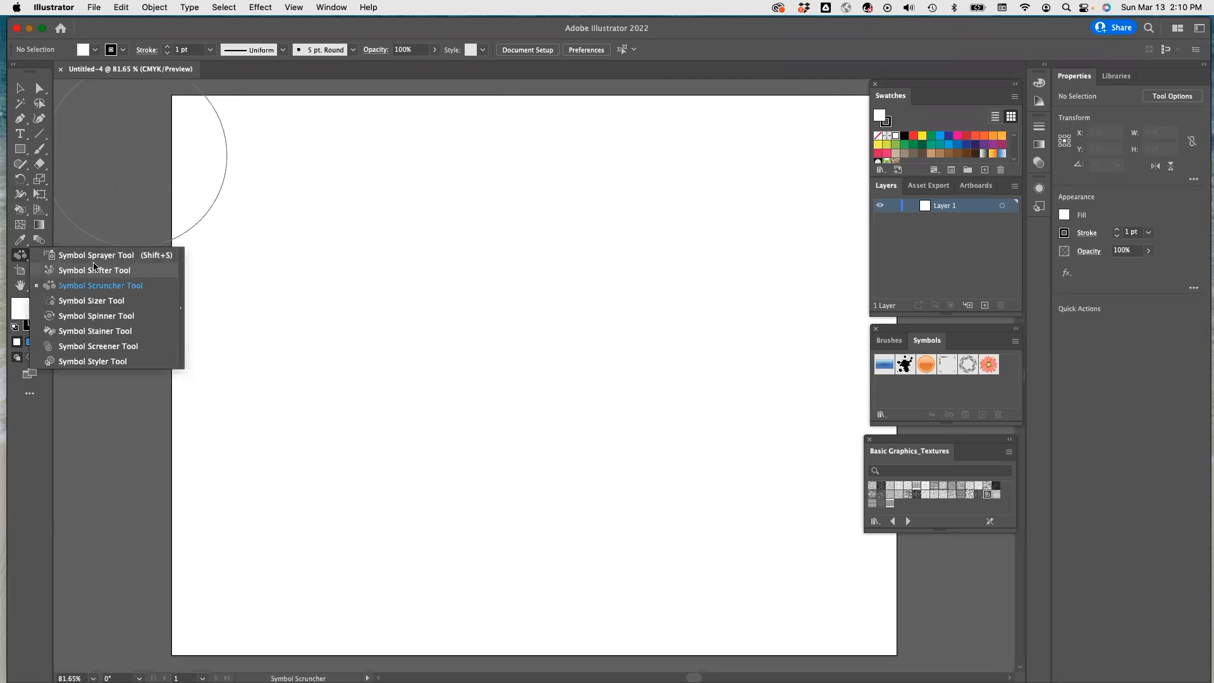
click(96, 257)
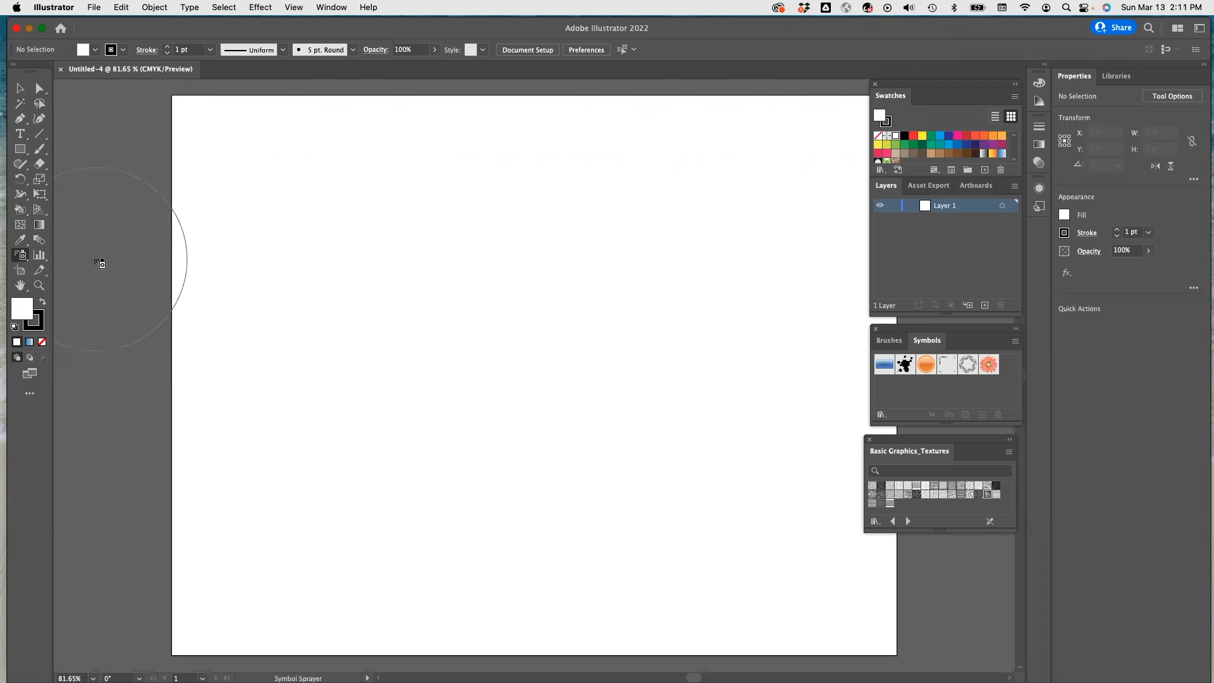
click(26, 262)
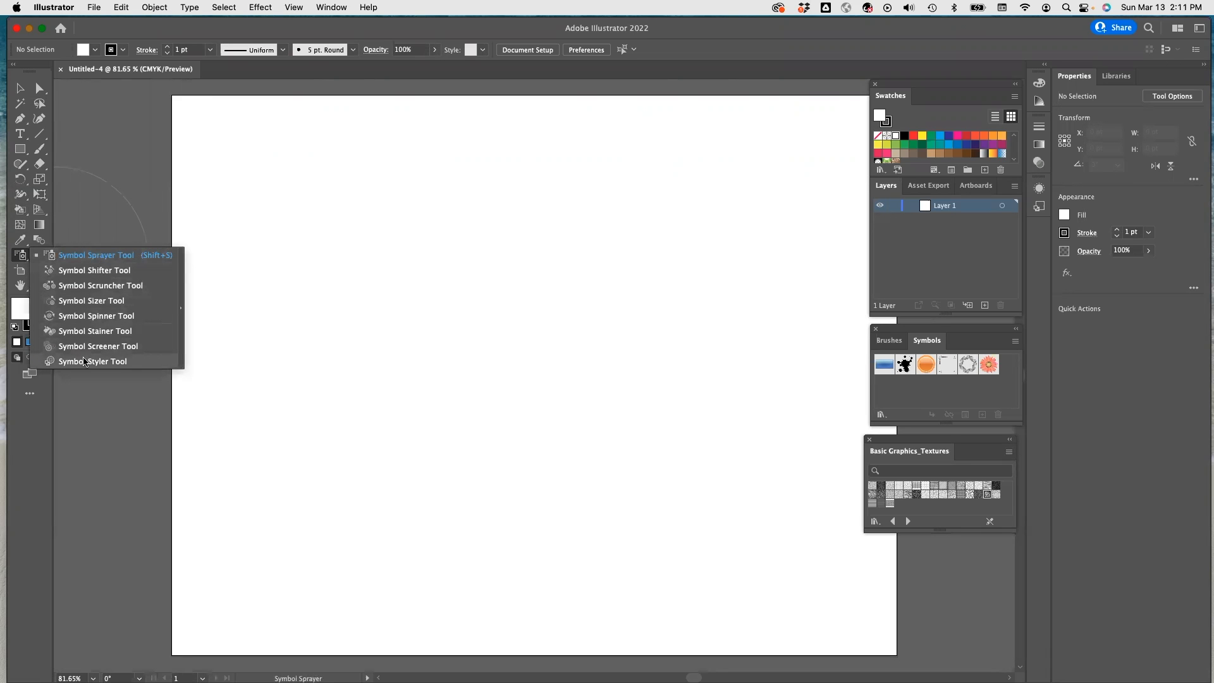
click(23, 258)
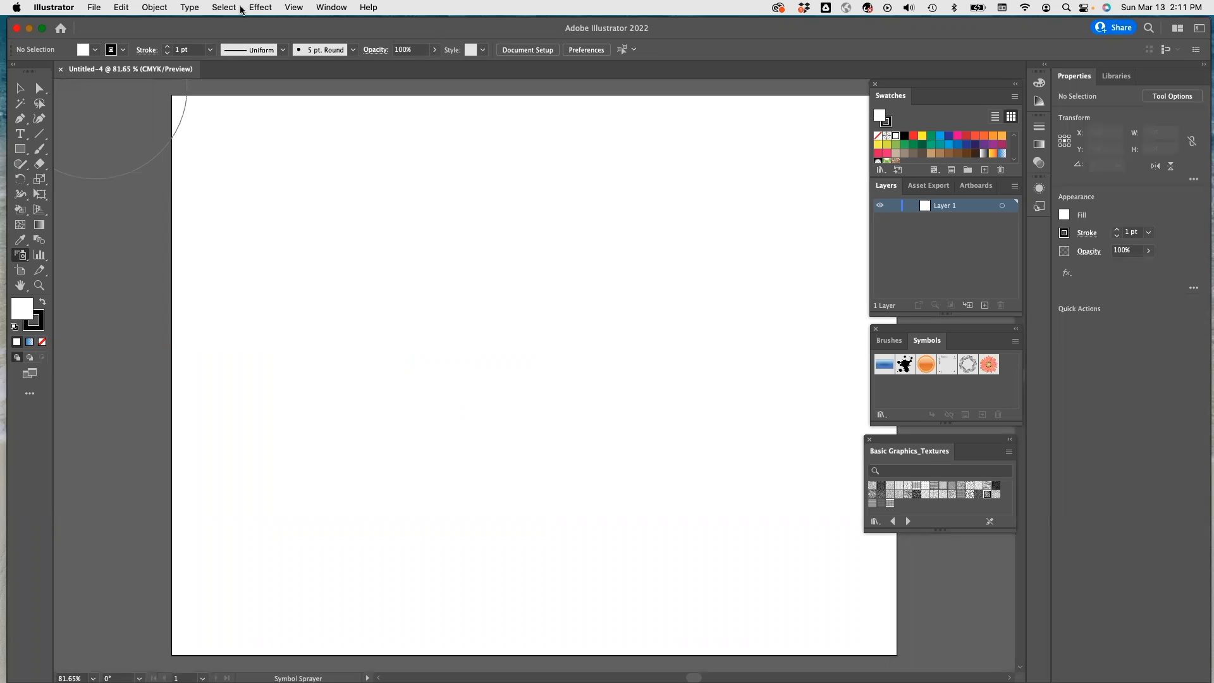
Look through the list of available panels and the brushes, and return to the document's symbols
click(324, 8)
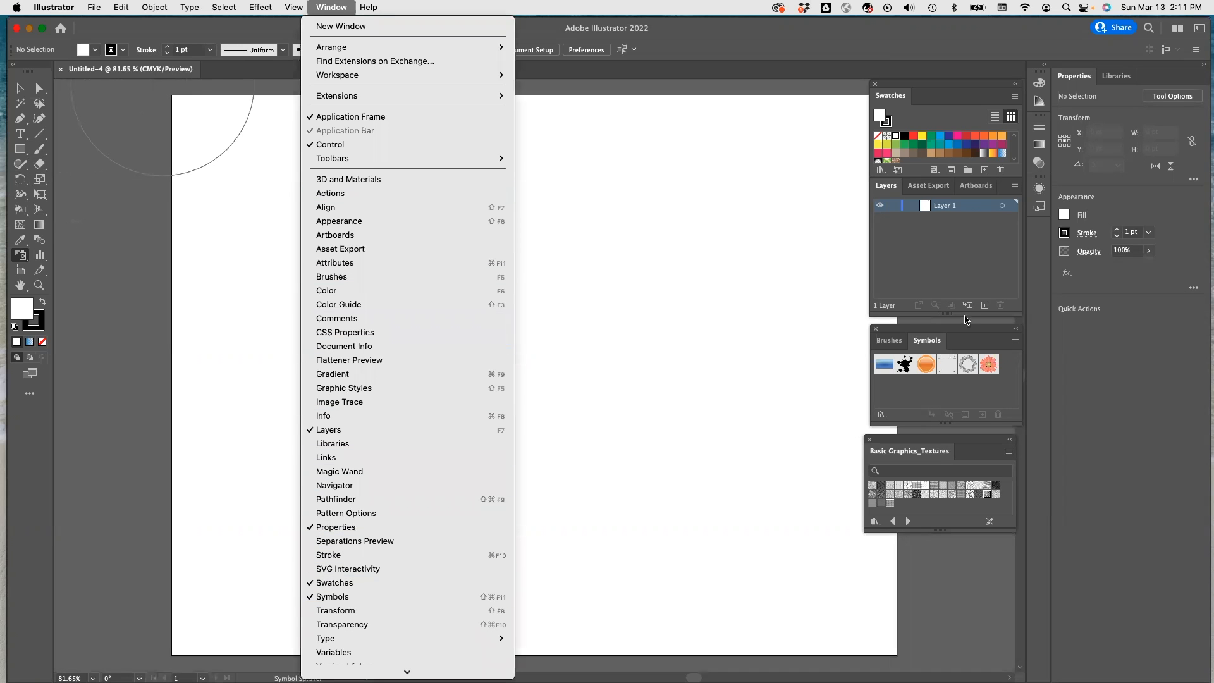
click(966, 342)
click(889, 340)
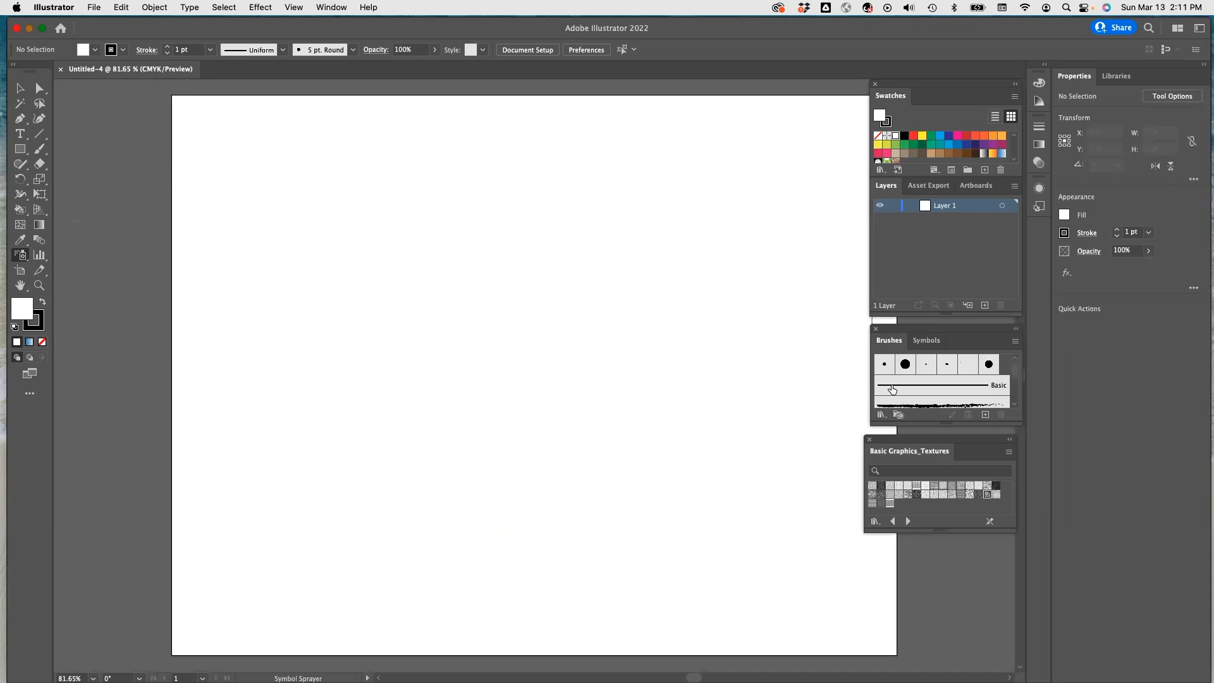
click(927, 342)
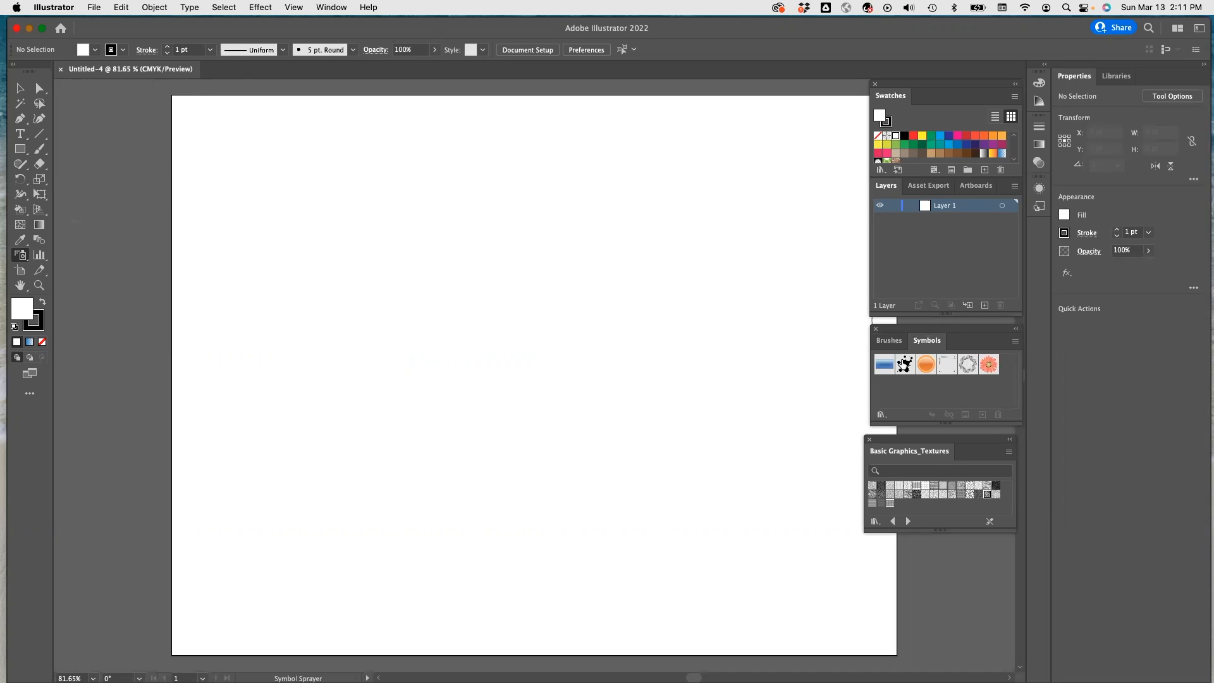
Try spraying the registration marks symbol across the artboard and undo the sprayed instances
click(947, 366)
click(380, 239)
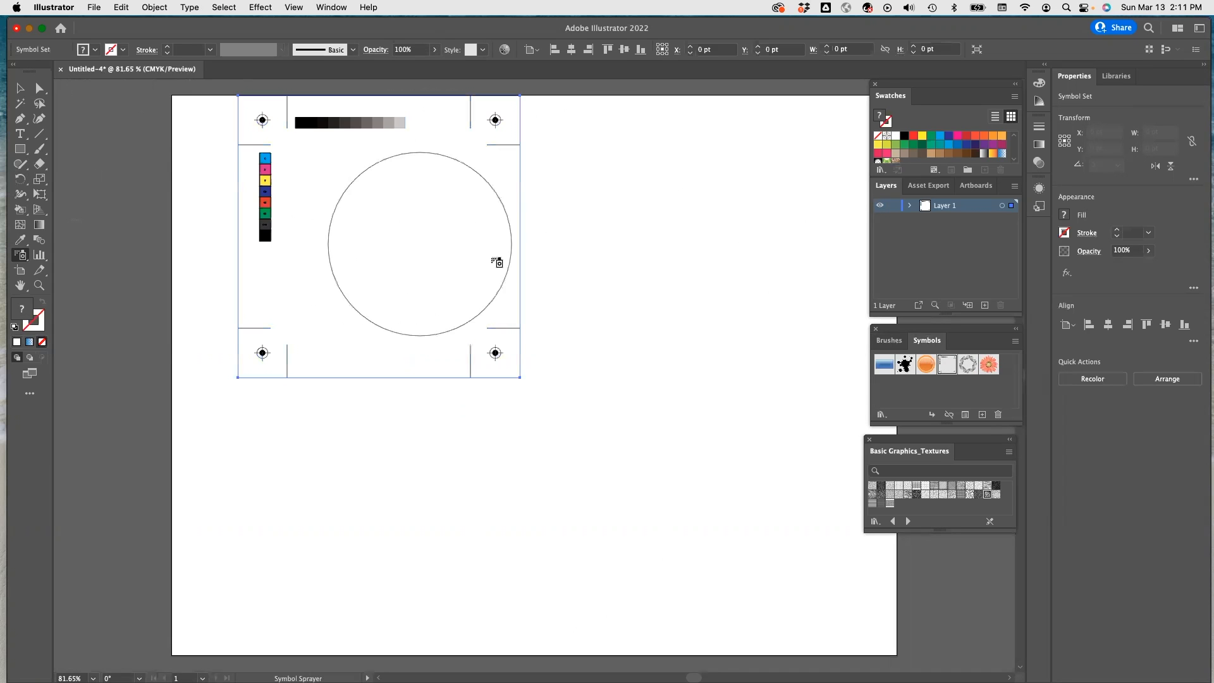
click(639, 320)
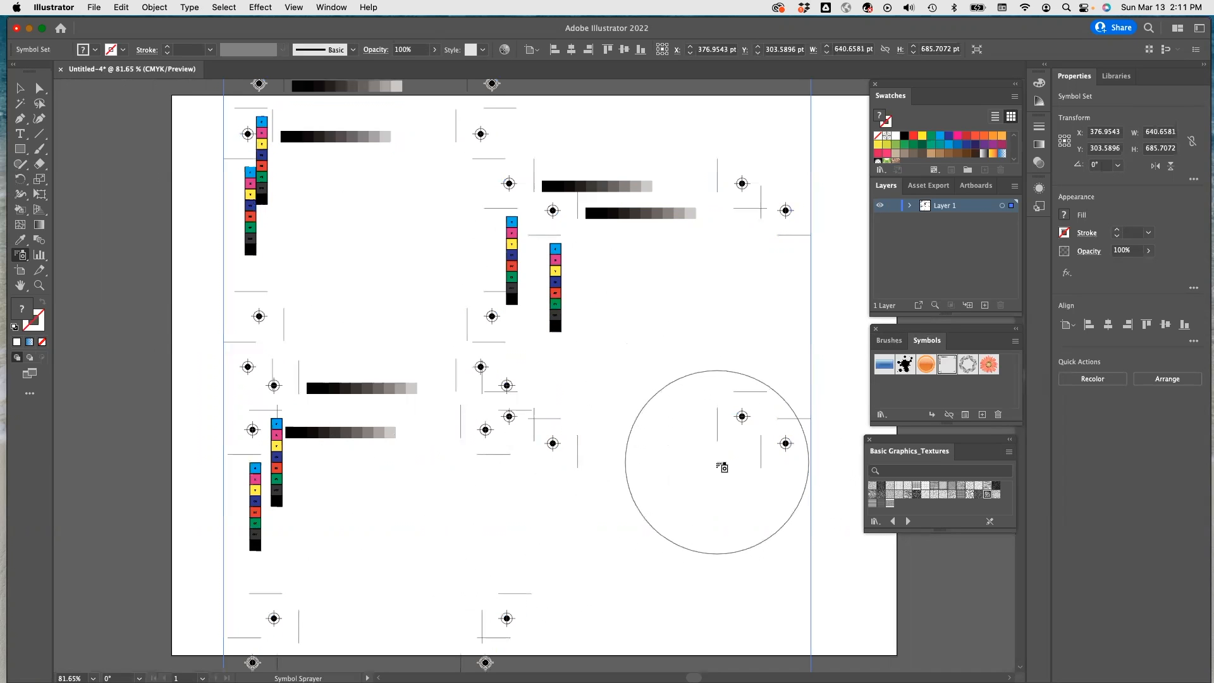
key(v)
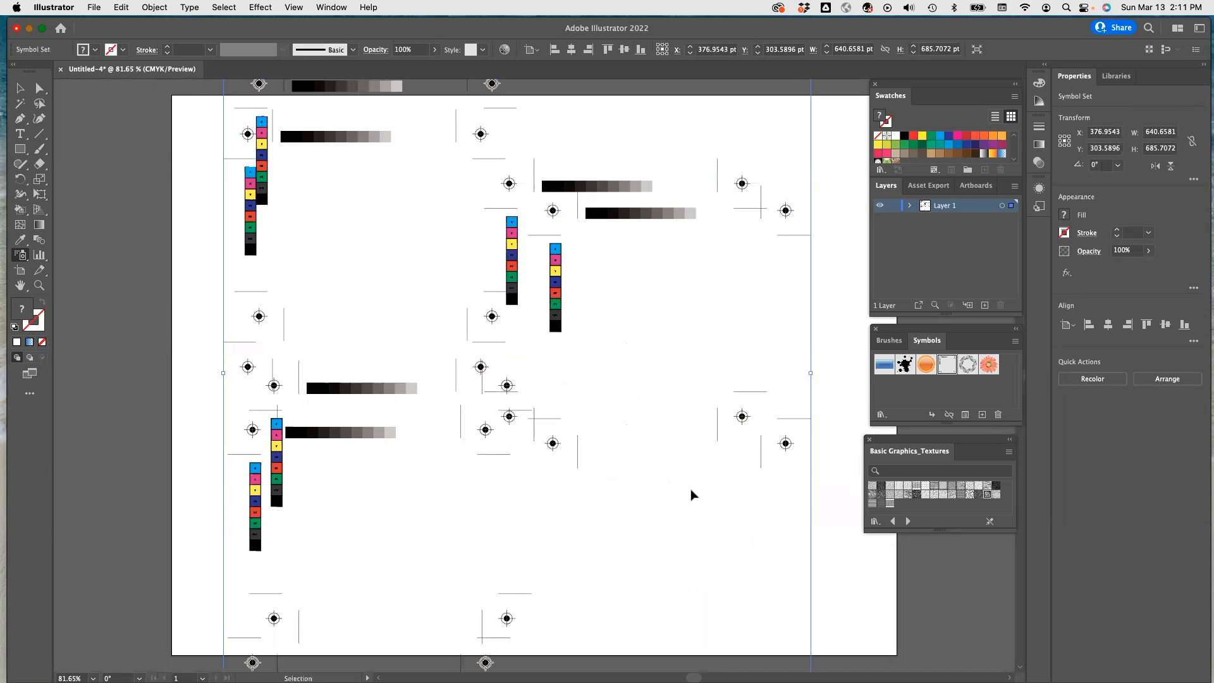
key(cmd+z)
key(cmd+z)
key(cmd+z)
key(shift+s)
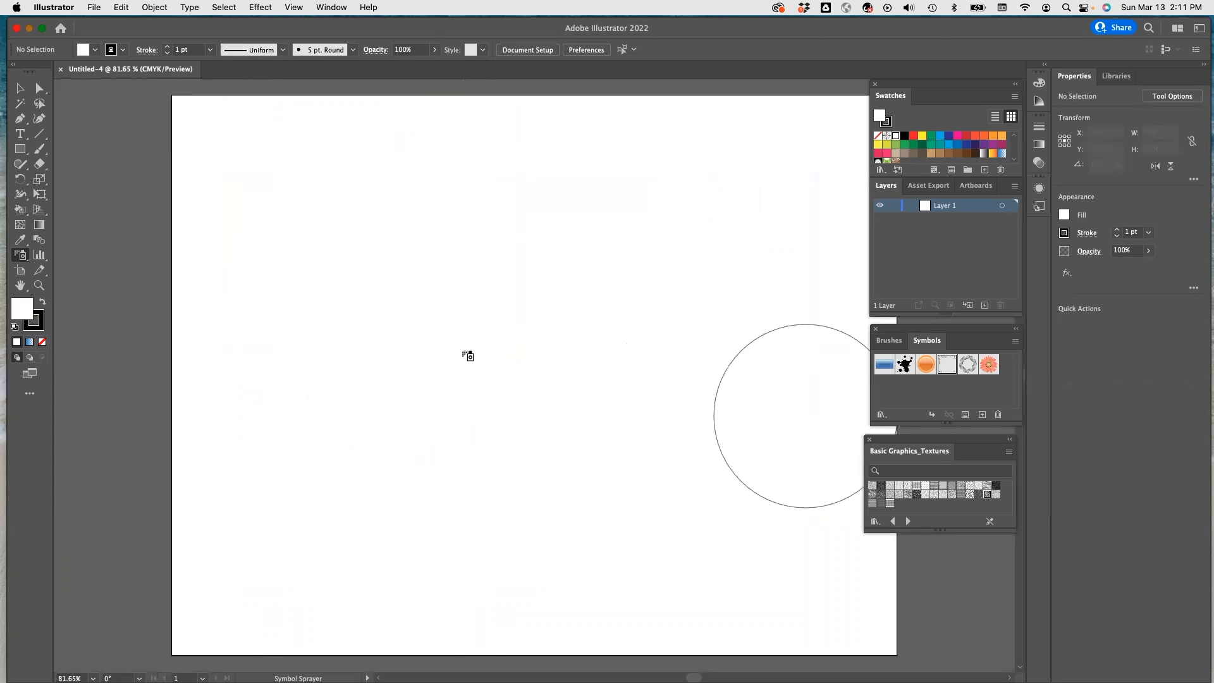
mouse_move(271, 228)
mouse_down()
mouse_move(472, 342)
mouse_move(689, 496)
mouse_move(698, 482)
mouse_up()
key(cmd+z)
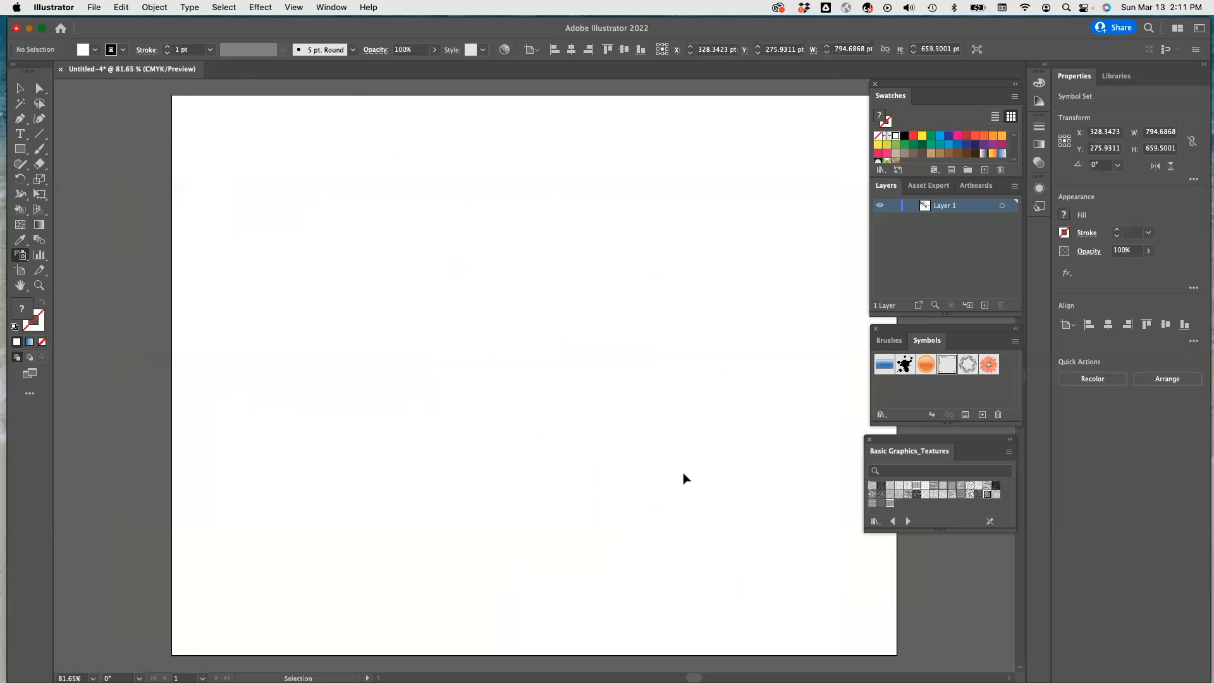
Try spraying the black ink splat symbol diagonally across the artboard and undo the stroke
click(905, 364)
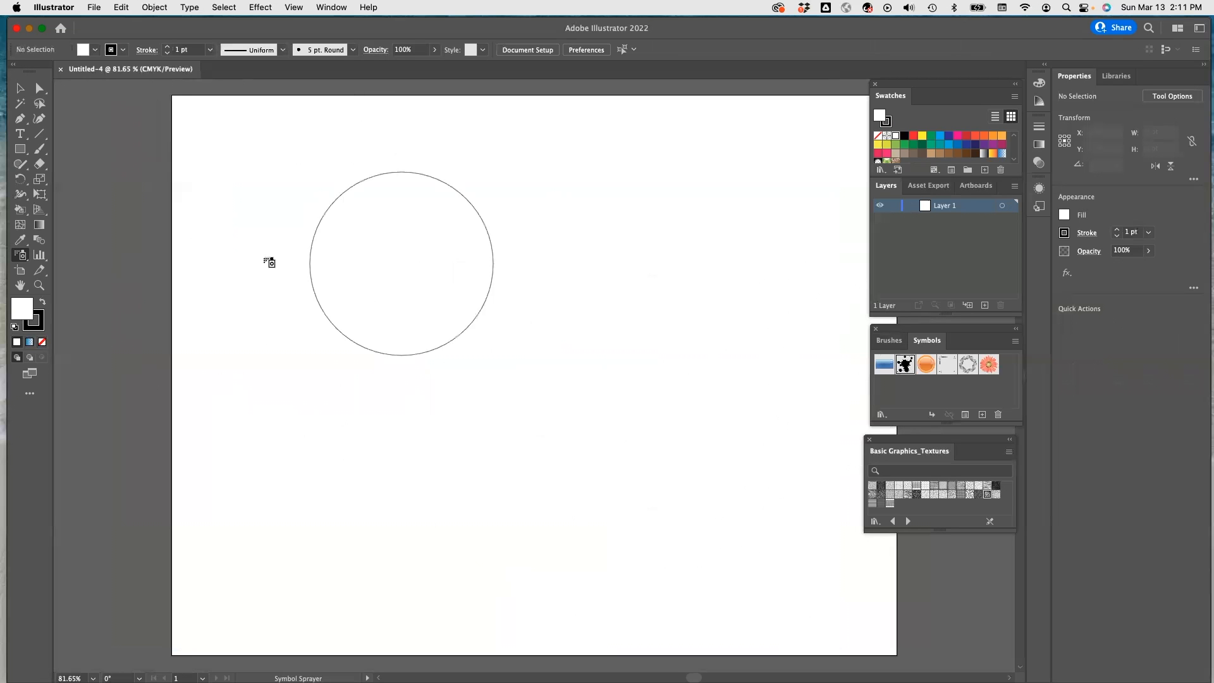
mouse_move(279, 245)
mouse_down()
mouse_move(416, 371)
mouse_move(662, 508)
mouse_move(711, 499)
mouse_up()
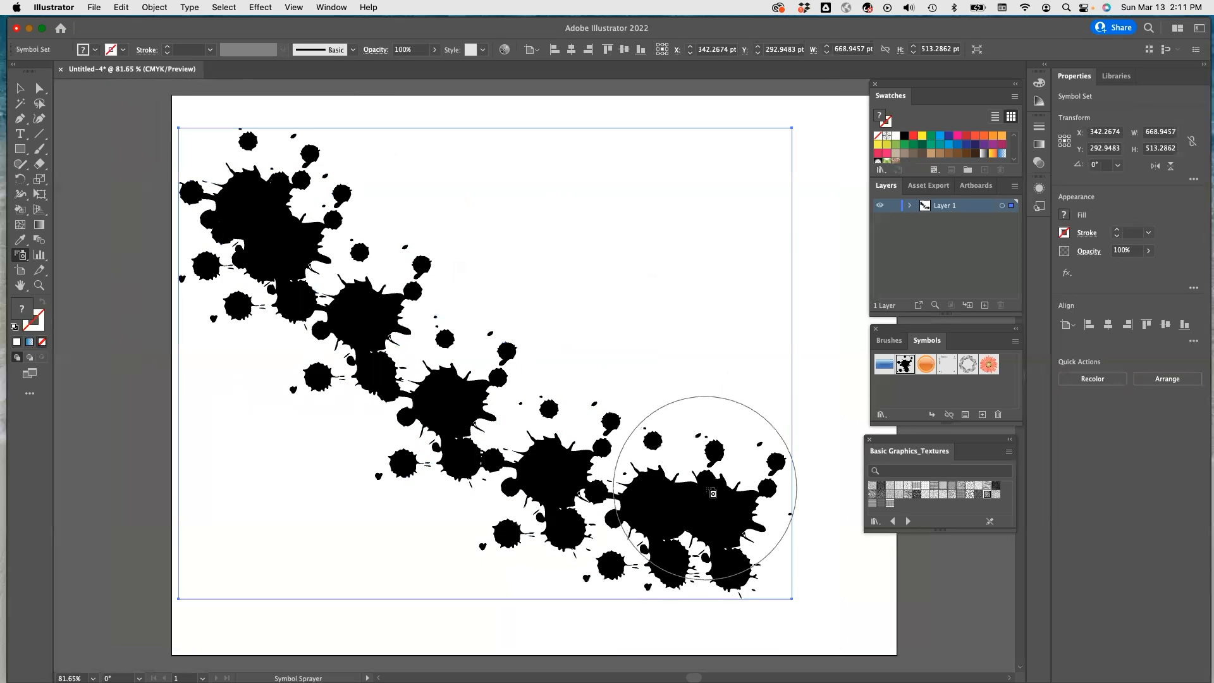
key(super+z)
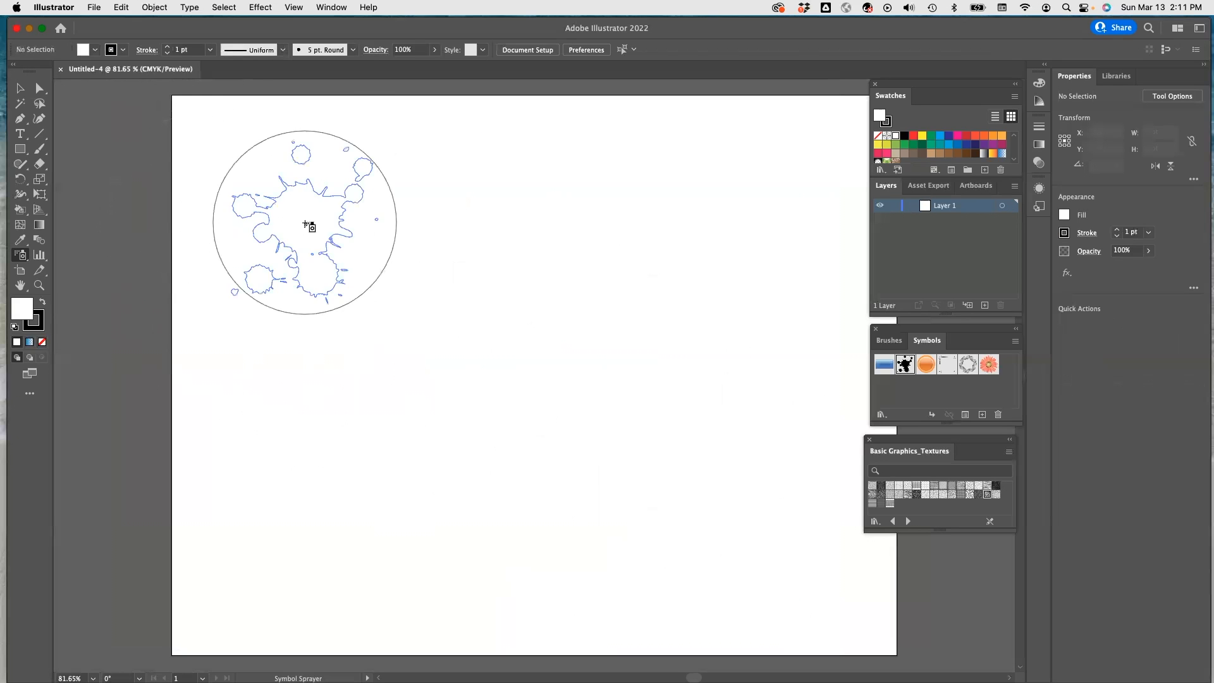
Try placing separate clusters of ink splats around the artboard and undo them all
click(306, 222)
drag(514, 339, 511, 275)
click(379, 466)
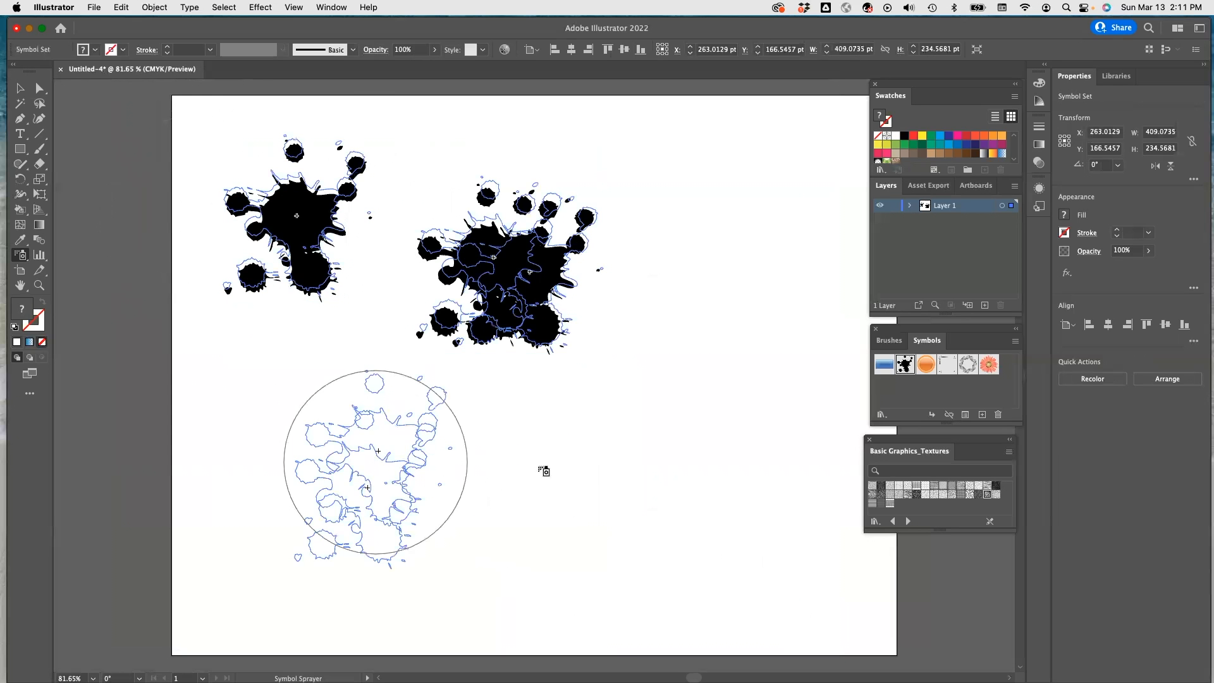
click(653, 468)
mouse_move(653, 468)
mouse_down()
mouse_move(678, 258)
mouse_move(710, 262)
mouse_up()
click(726, 257)
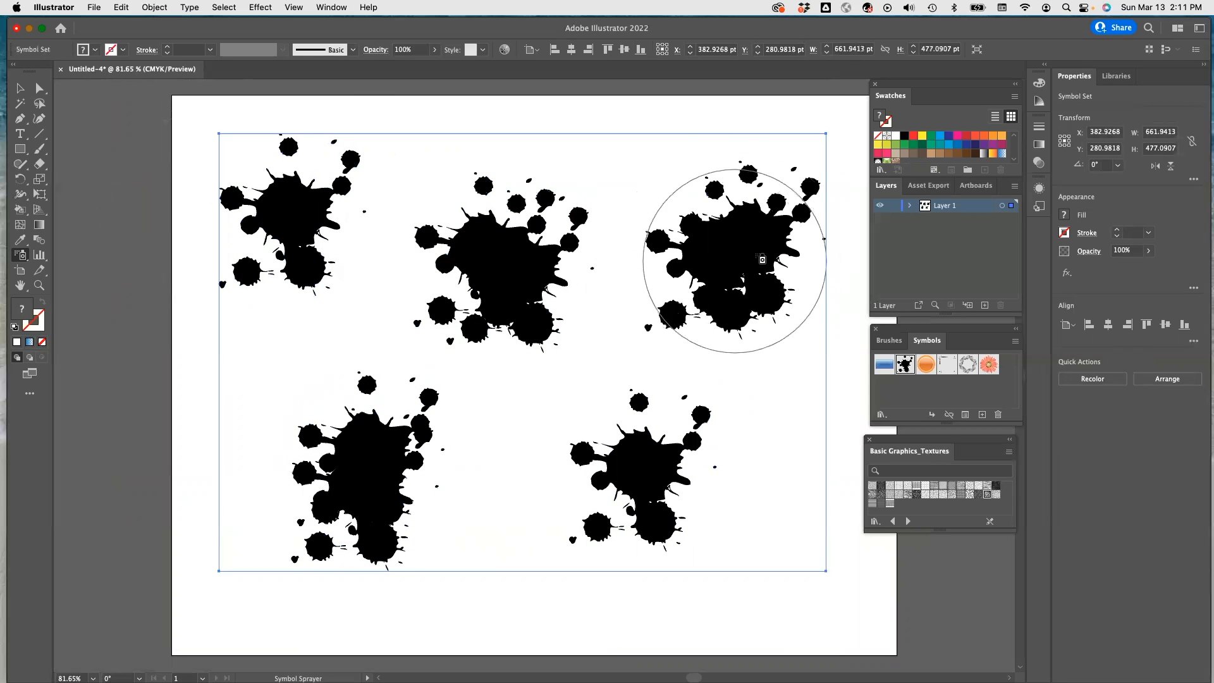
key(super+z)
key(super+z)
key(super+z)
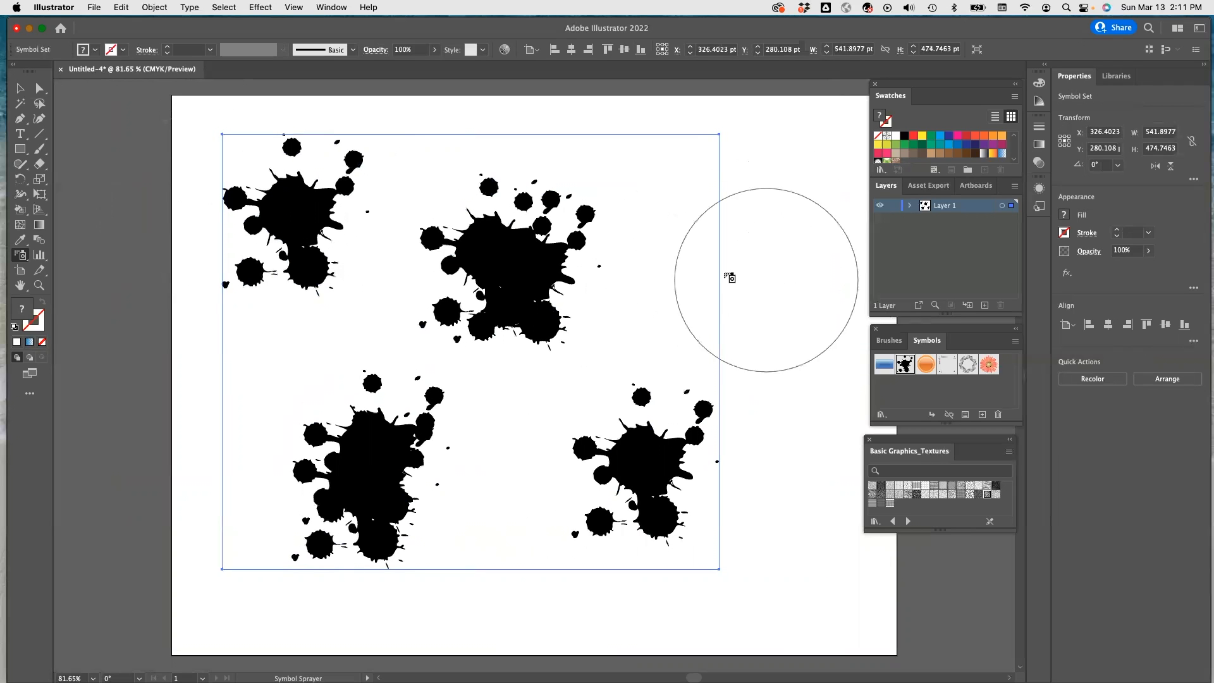
key(super+z)
key(super+z)
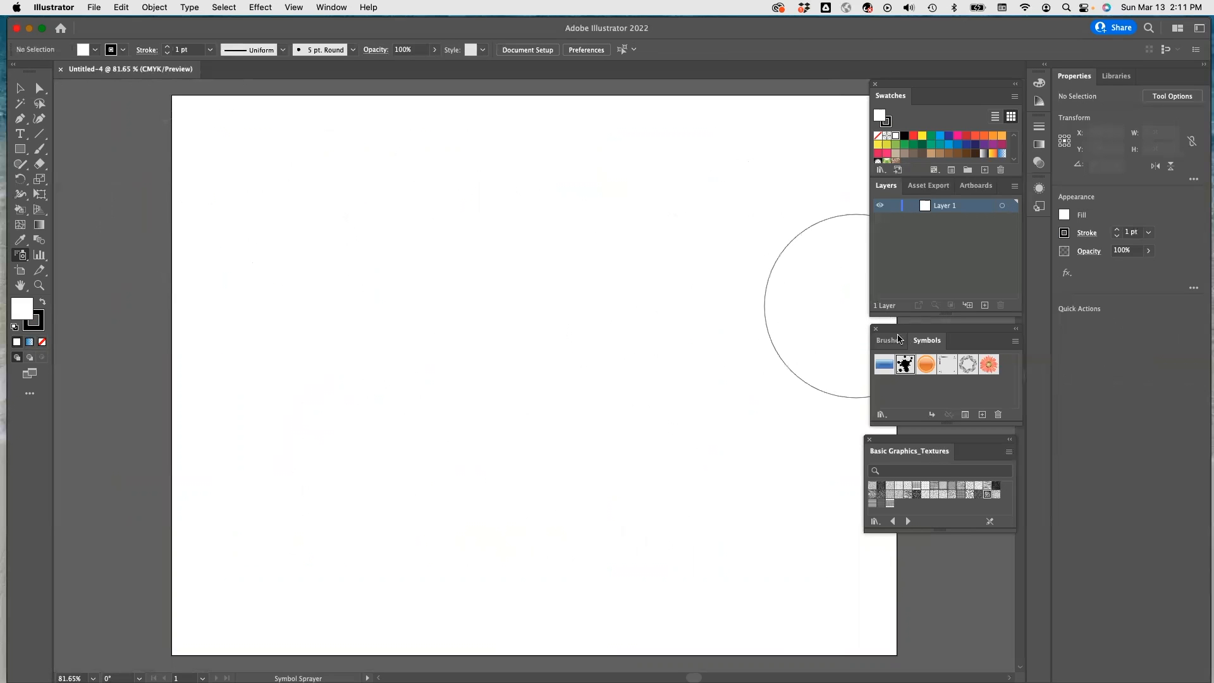
Spray the round orange button symbol in scattered spots across the upper and middle artboard
click(331, 250)
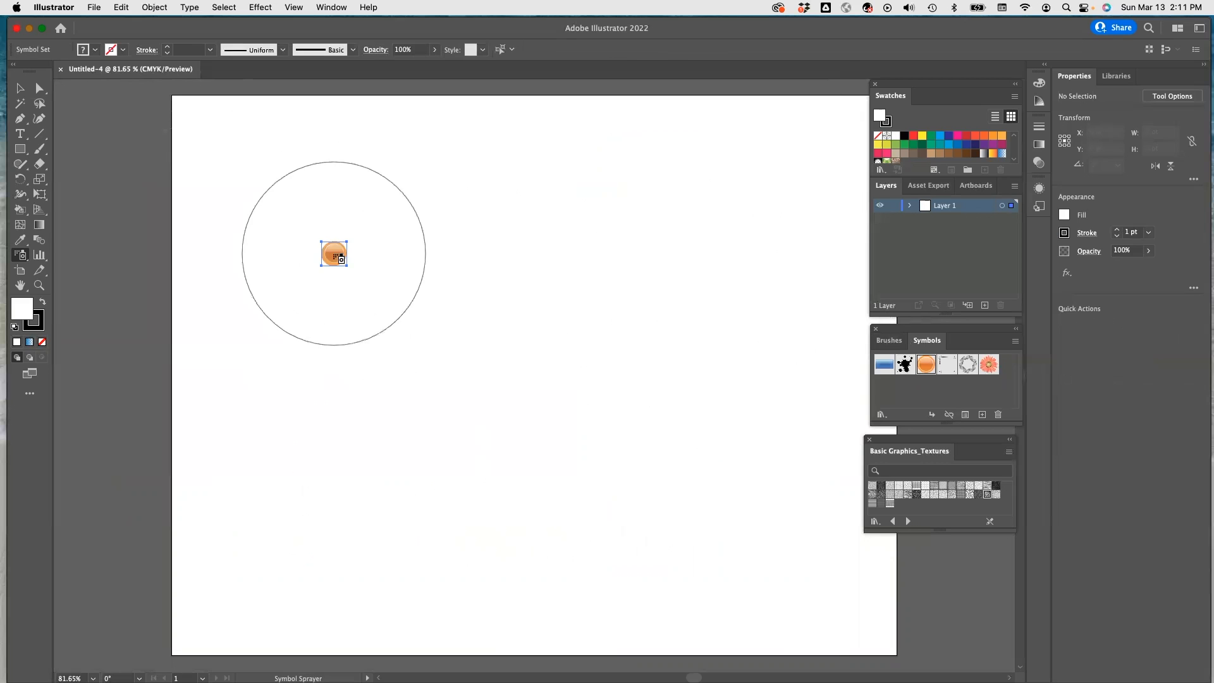
click(461, 241)
mouse_move(268, 355)
mouse_down()
mouse_move(421, 425)
mouse_move(594, 480)
mouse_up()
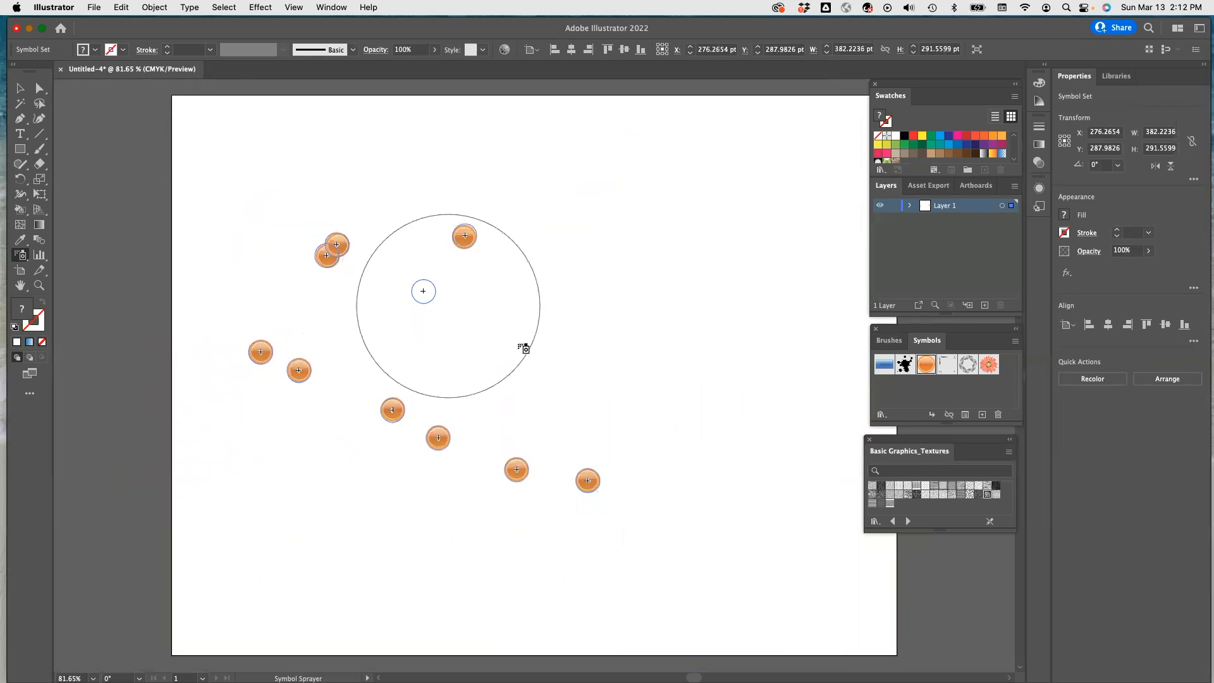
drag(480, 316, 737, 380)
click(564, 167)
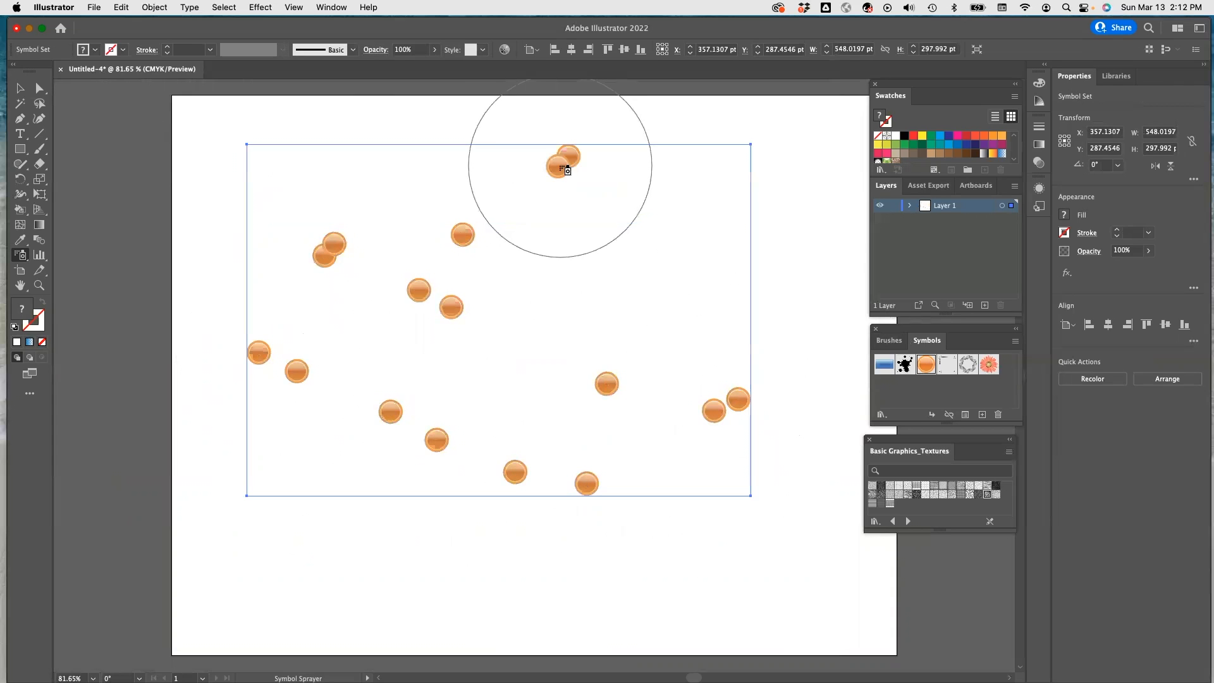
click(640, 245)
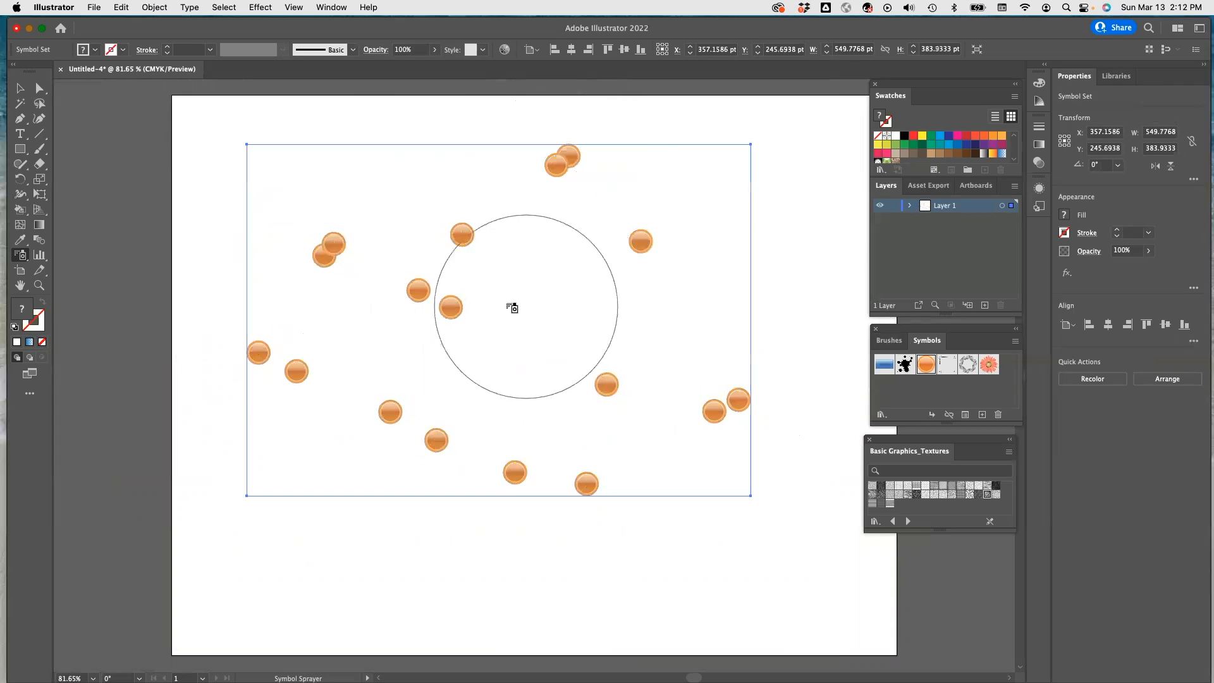
click(561, 290)
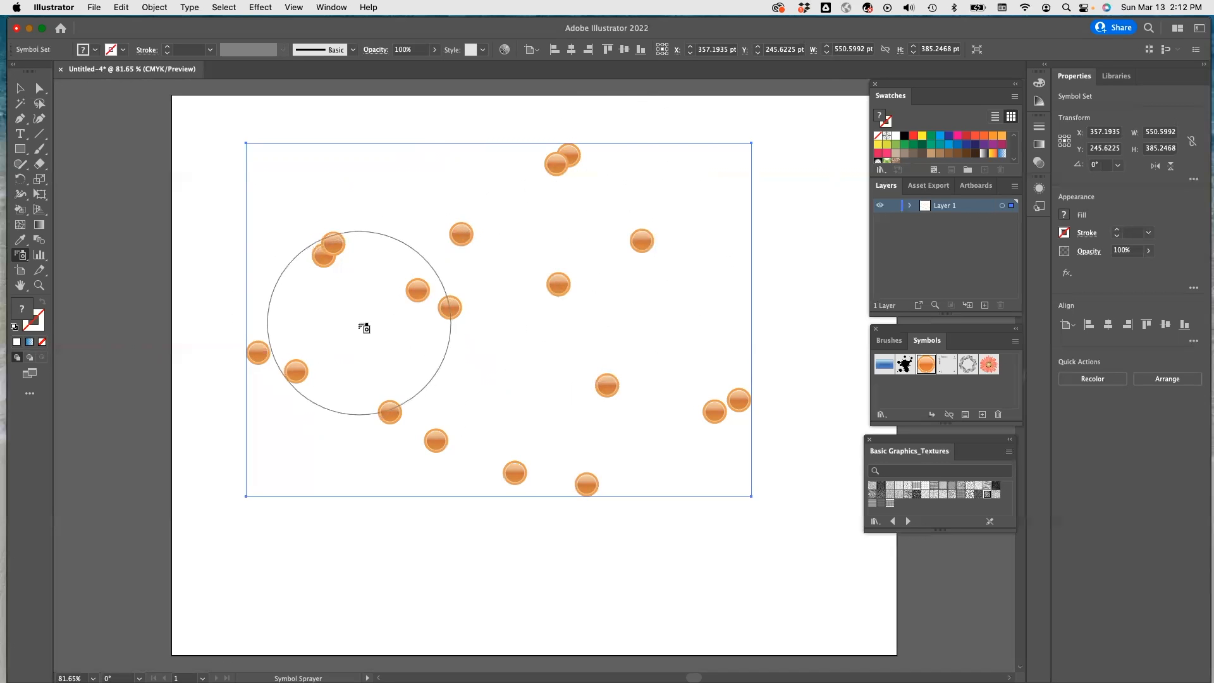
Use the Symbol Shifter tool to push the upper-left orange instances leftward and the lower-left ones downward
drag(25, 262, 110, 277)
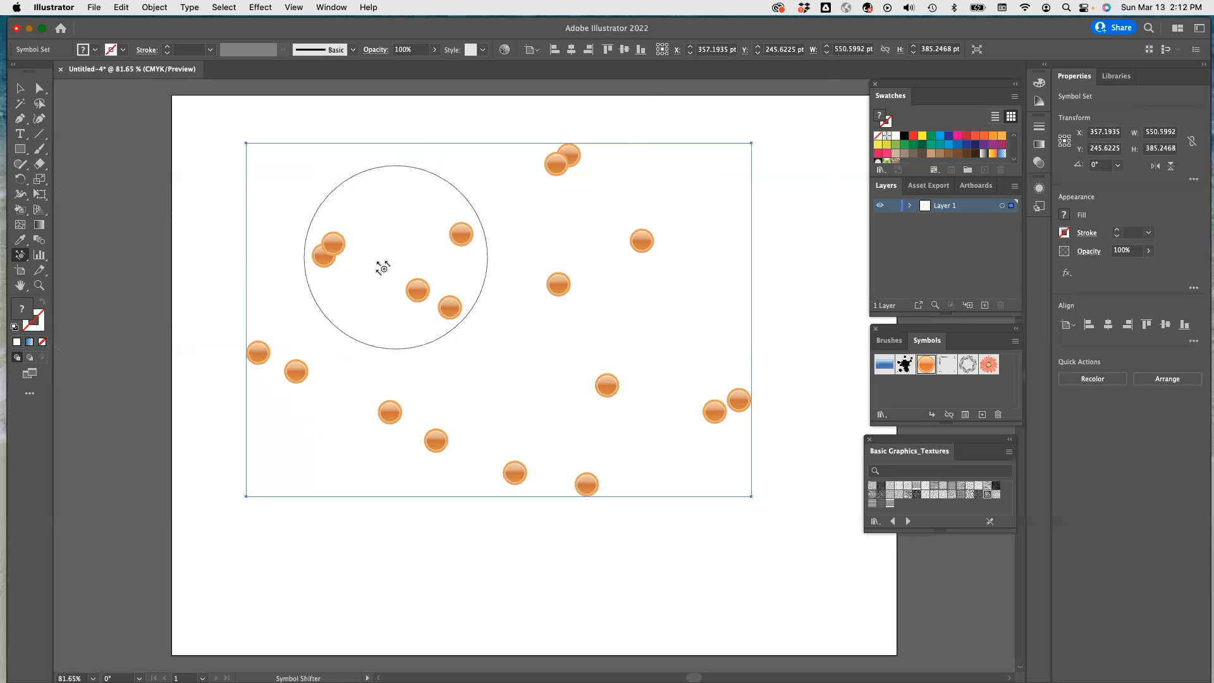
mouse_move(333, 258)
mouse_down()
mouse_move(349, 280)
mouse_move(284, 261)
mouse_up()
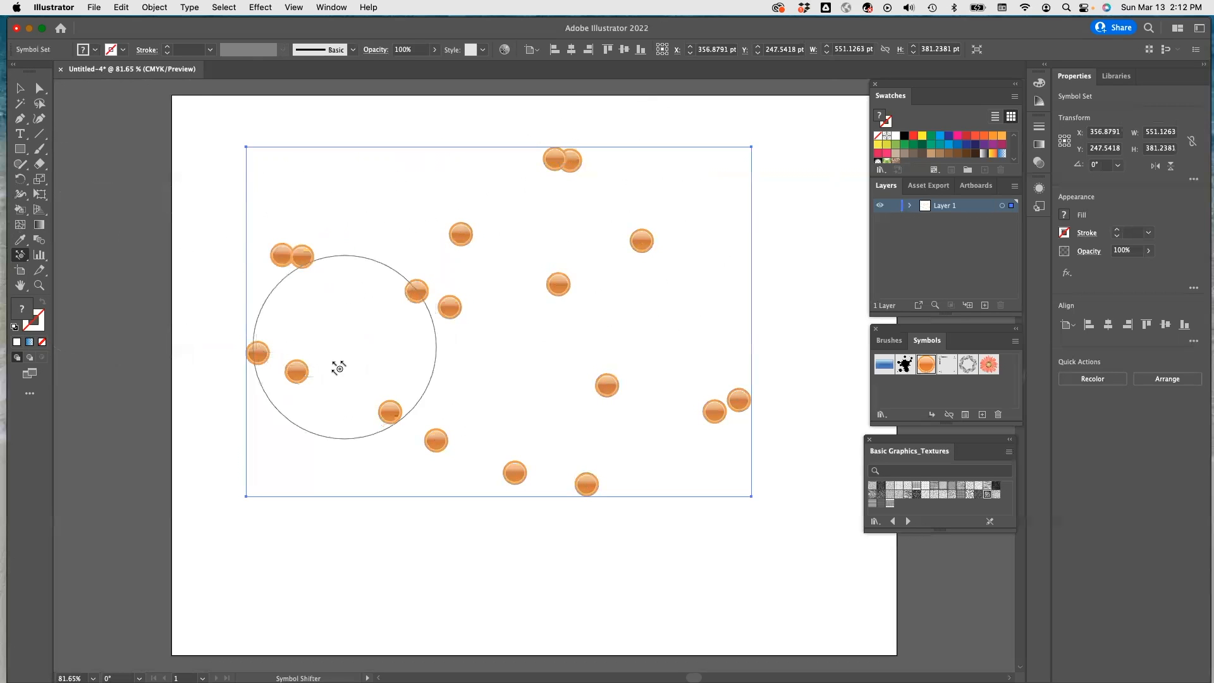
drag(300, 365, 291, 402)
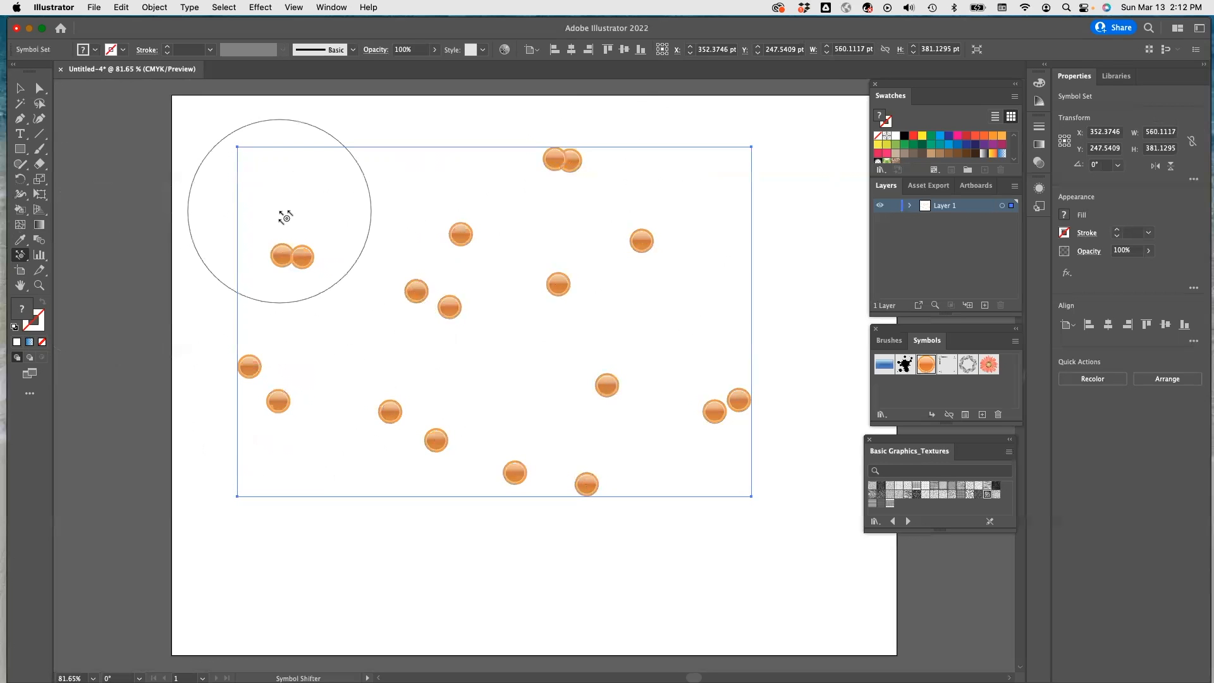
Move the whole orange symbol set up by about 25 pt with the Selection tool
click(20, 89)
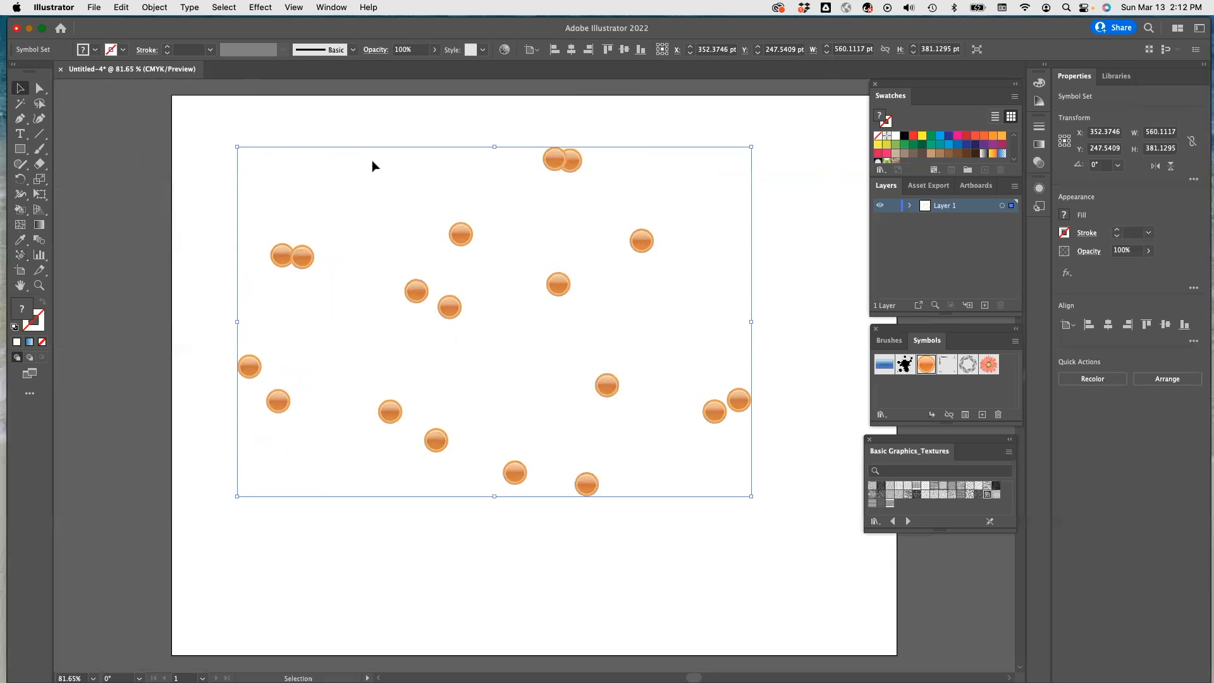
click(374, 197)
mouse_move(450, 308)
mouse_down()
mouse_move(428, 347)
mouse_move(452, 291)
mouse_move(443, 276)
mouse_move(451, 344)
mouse_move(451, 291)
mouse_up()
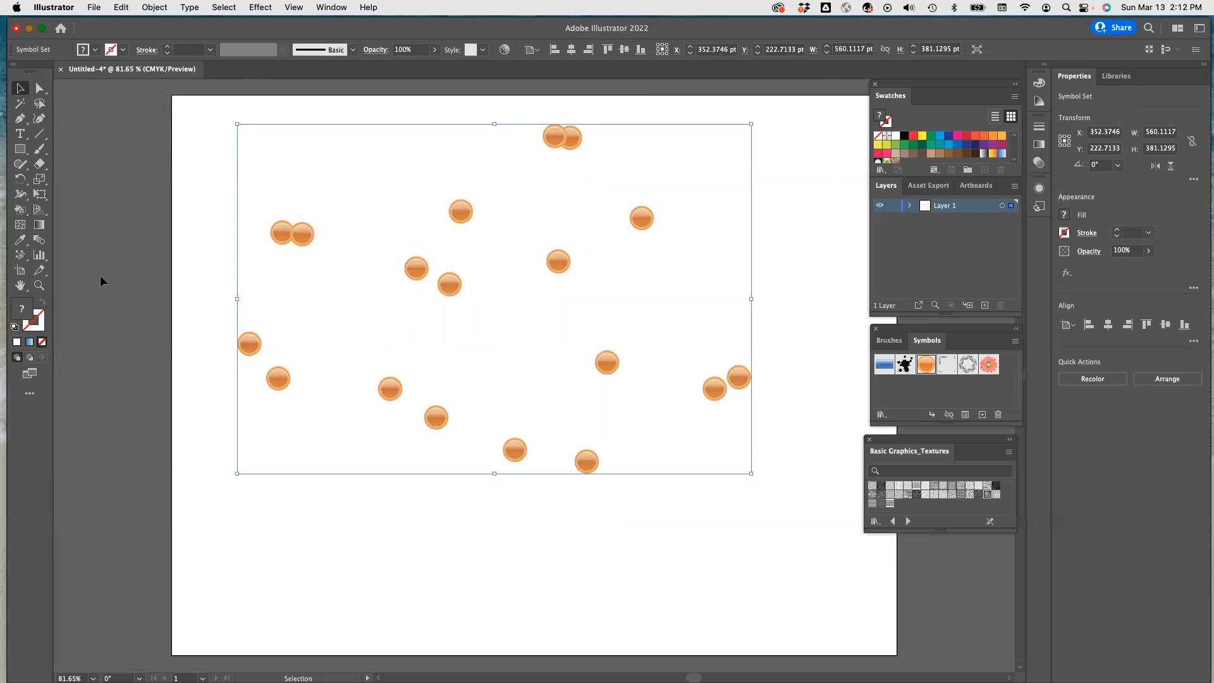
Use the Symbol Scruncher tool to pull the orange instances in the upper middle and lower middle closer together
mouse_move(25, 261)
mouse_down()
mouse_move(95, 299)
mouse_move(116, 276)
mouse_move(115, 290)
mouse_up()
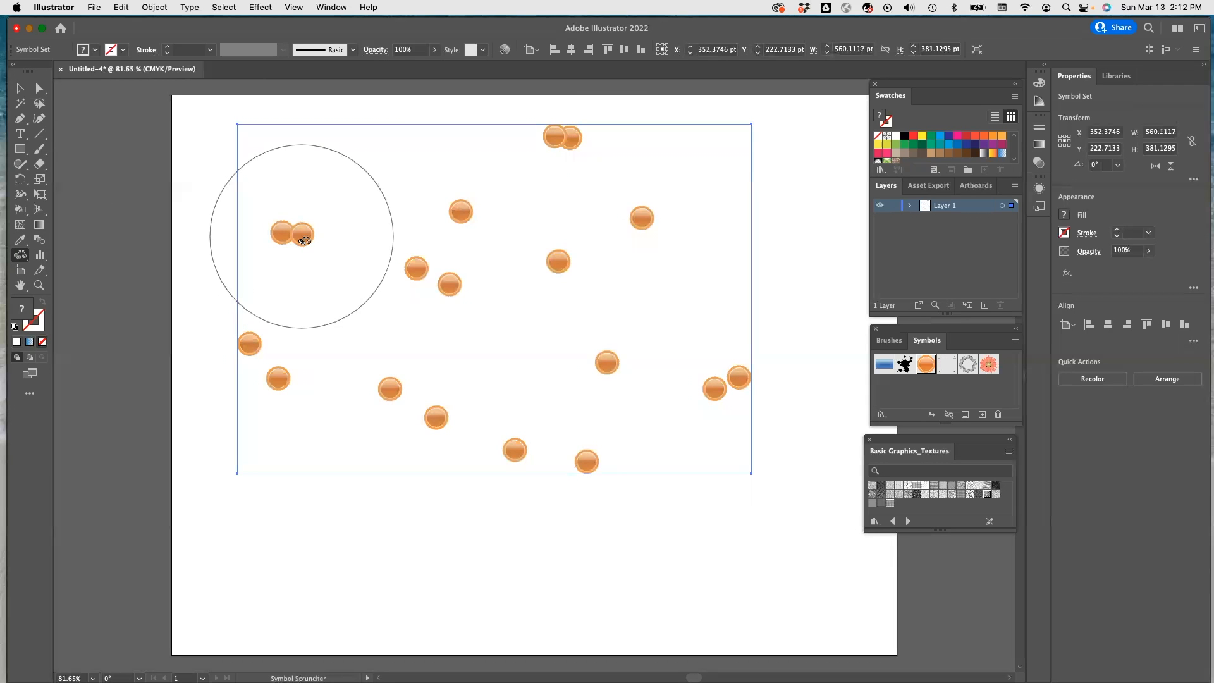
mouse_move(447, 284)
mouse_down()
mouse_move(413, 267)
mouse_move(447, 277)
mouse_move(385, 268)
mouse_move(447, 279)
mouse_up()
mouse_move(401, 401)
mouse_down()
mouse_move(398, 376)
mouse_move(412, 409)
mouse_up()
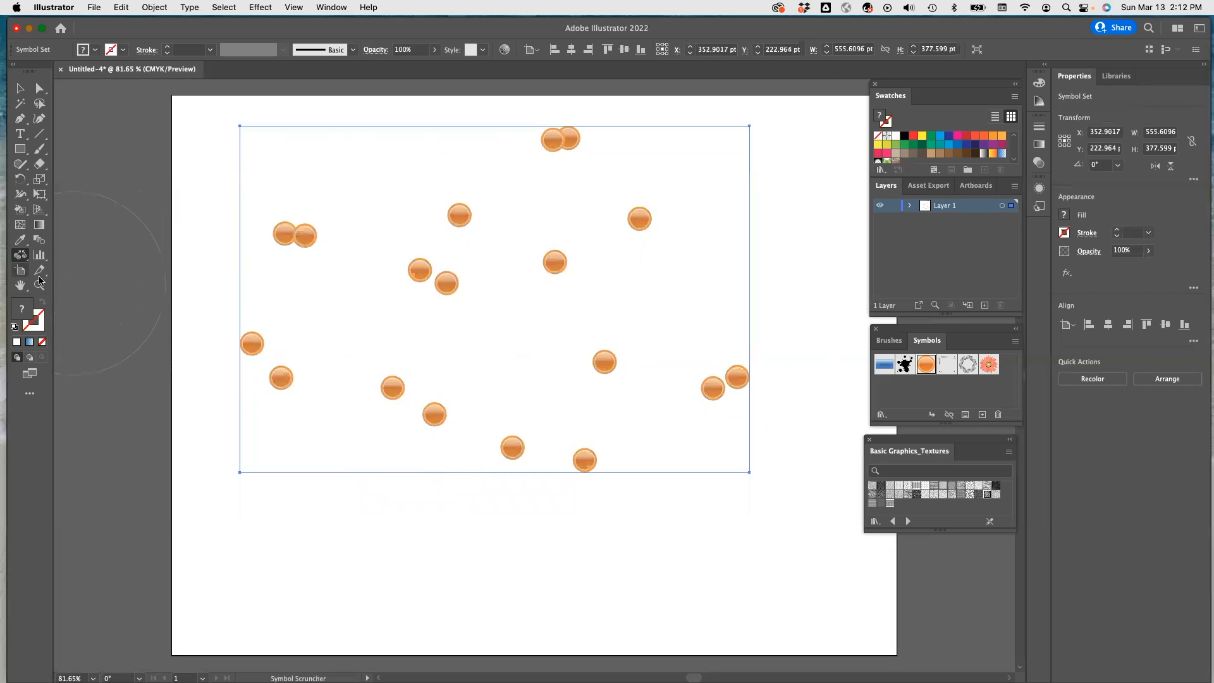
Enlarge the upper-middle instances with the Symbol Sizer tool and stretch the whole symbol set to about 619 by 443 pt
drag(28, 262, 70, 291)
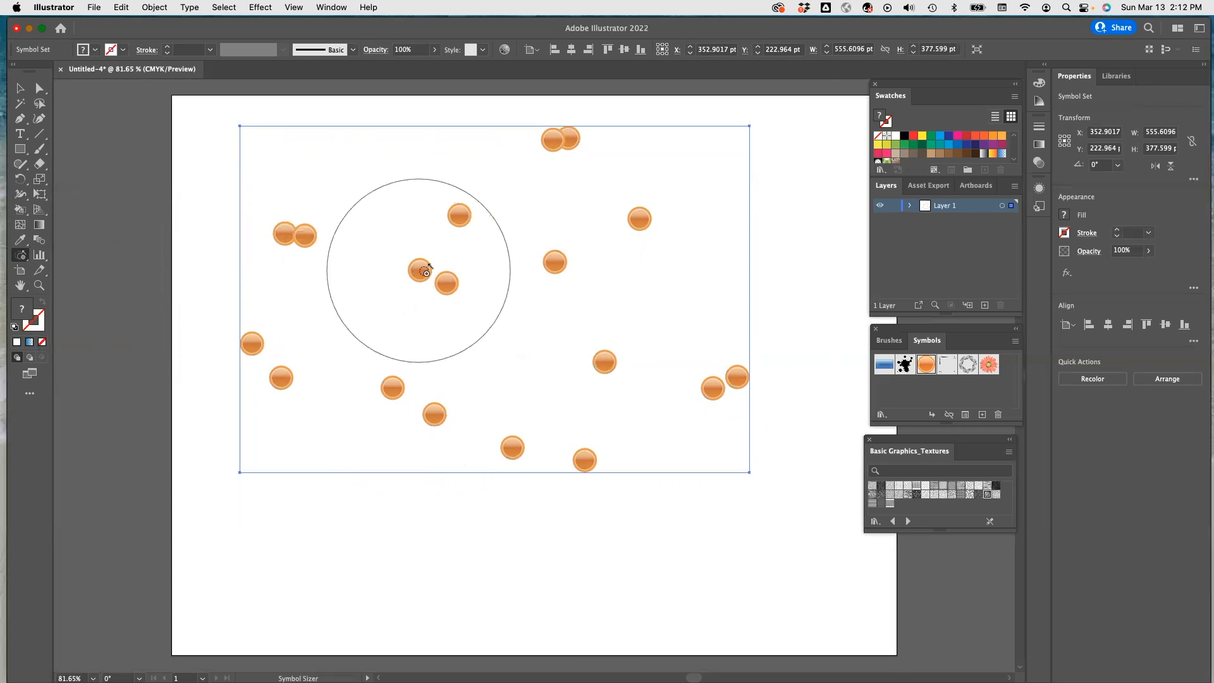
drag(420, 275, 422, 276)
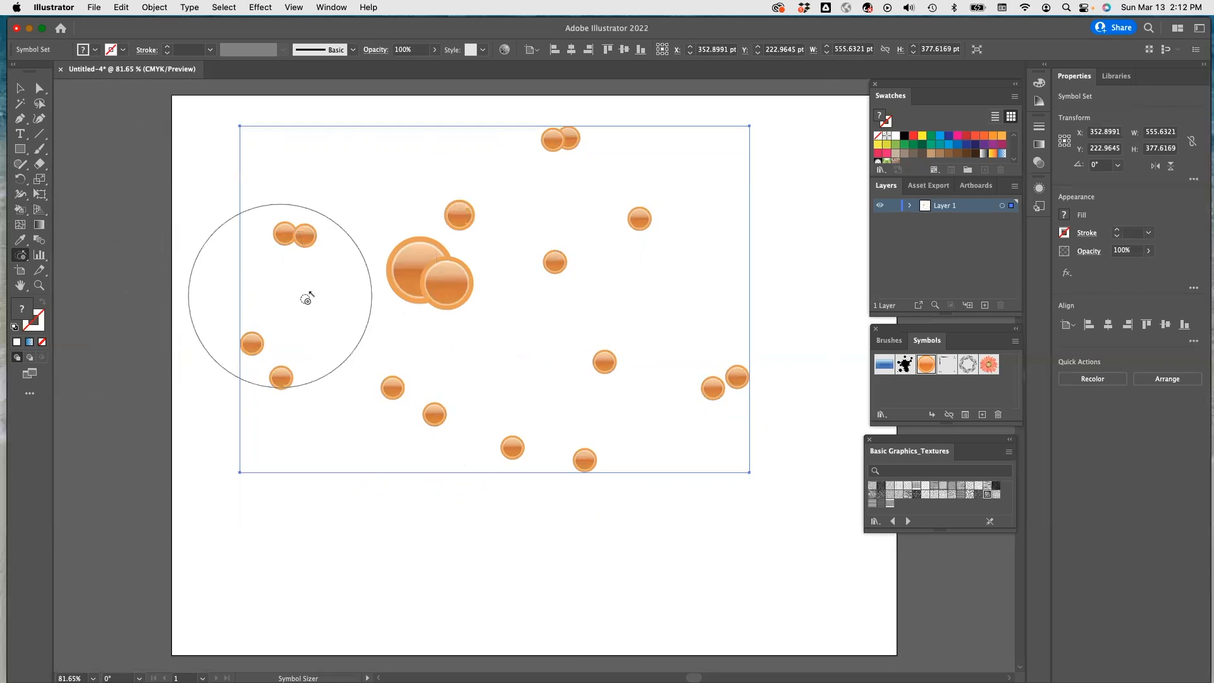
drag(412, 272, 413, 268)
click(19, 89)
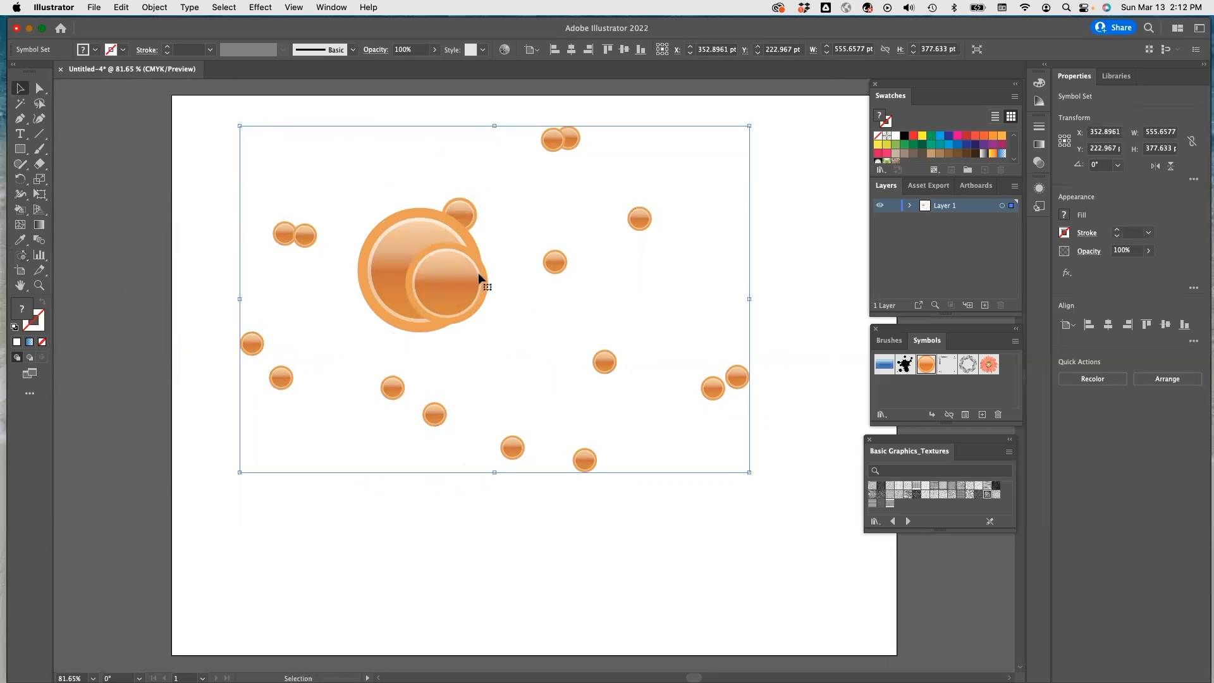
drag(751, 473, 807, 532)
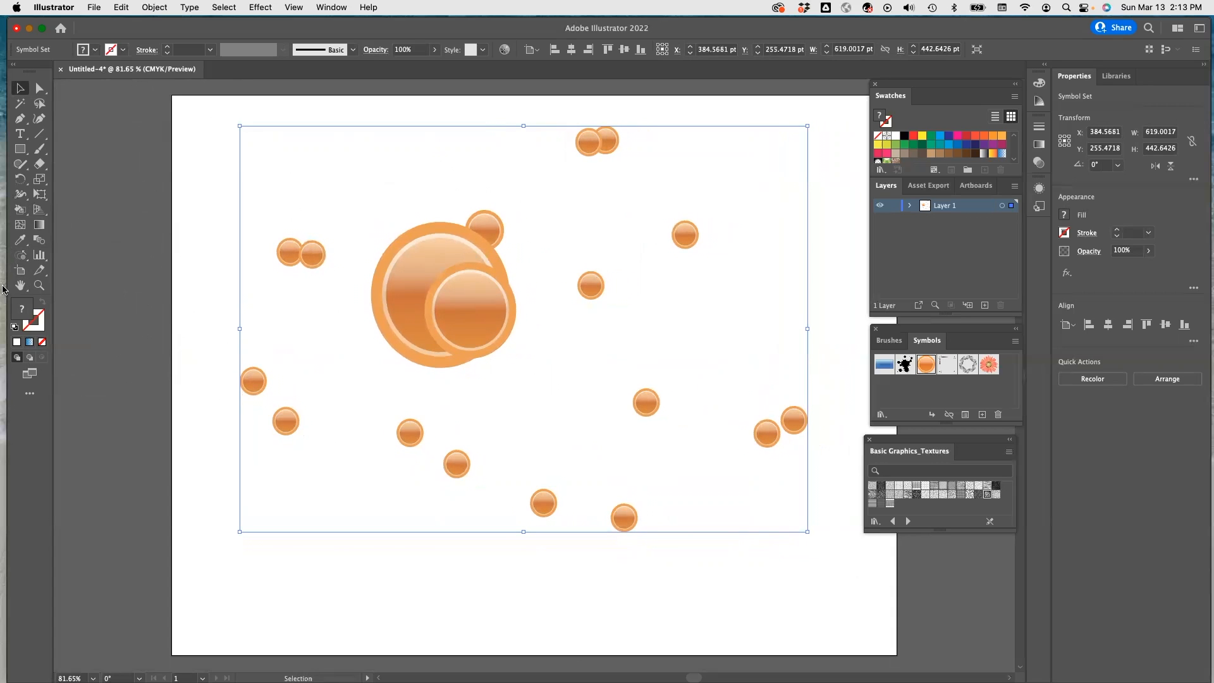
Rotate the two large overlapping instances with the Symbol Spinner tool so their gradients run nearly sideways
click(24, 259)
click(24, 259)
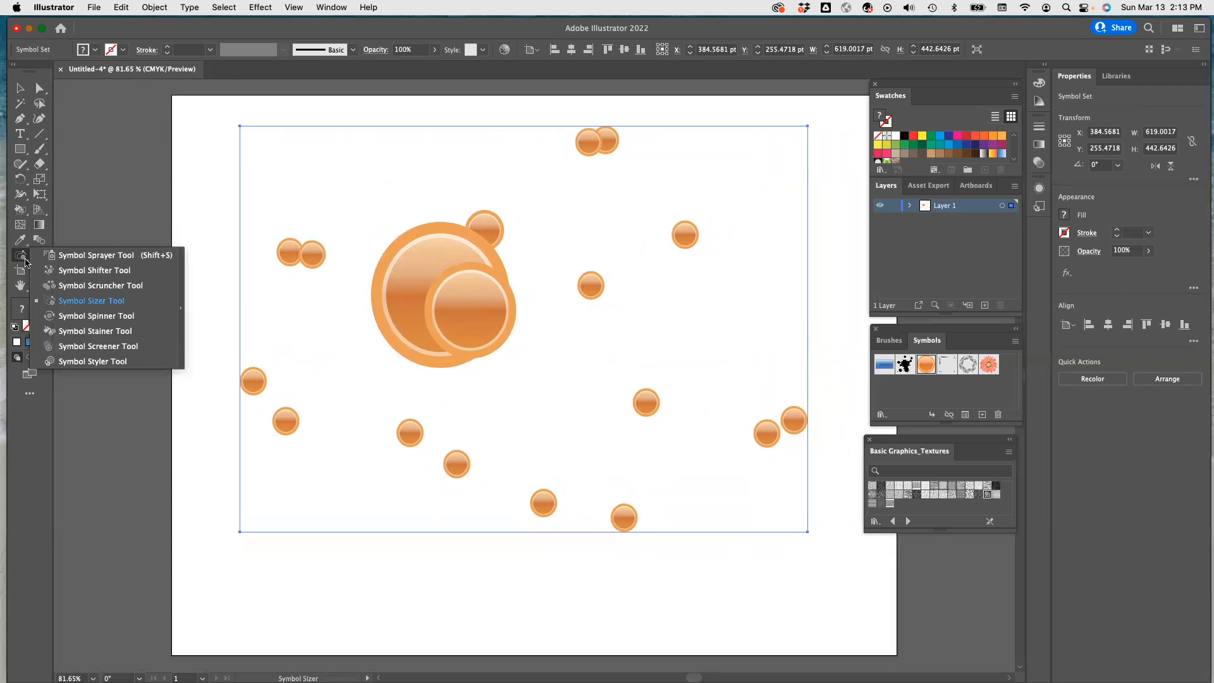
click(117, 320)
mouse_move(477, 285)
mouse_down()
mouse_move(475, 322)
mouse_move(420, 324)
mouse_up()
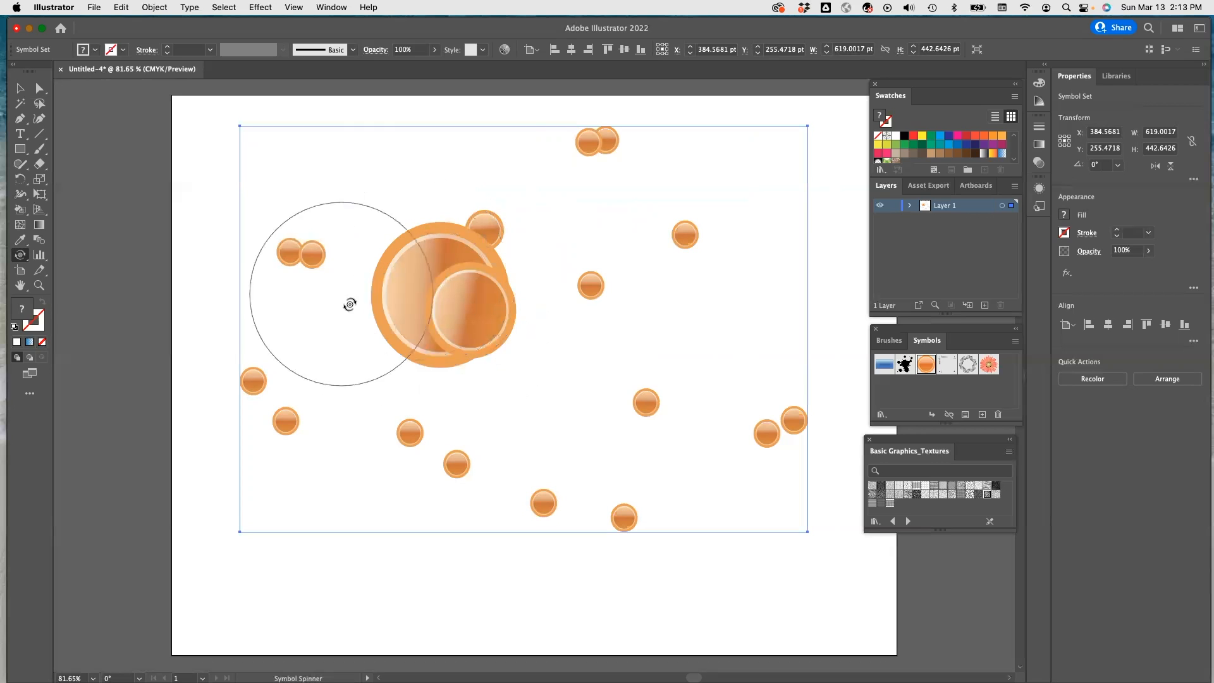
Stain the large overlapping instances with the Symbol Stainer tool without choosing a fill color
click(25, 261)
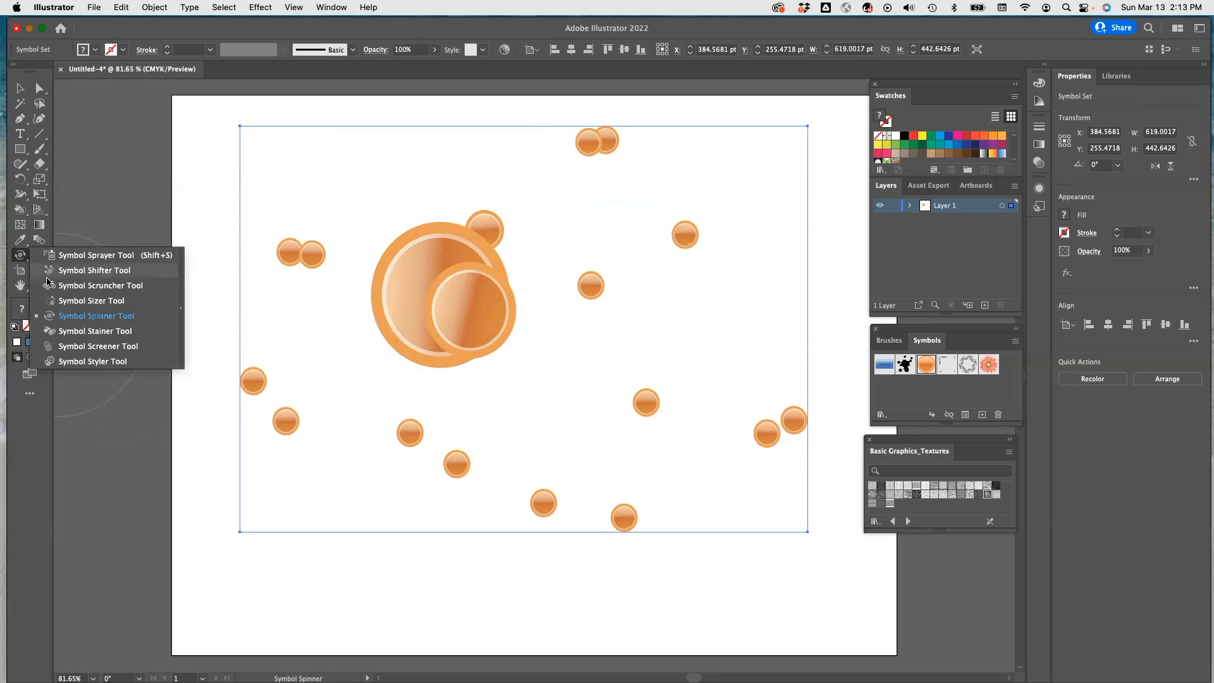
click(70, 331)
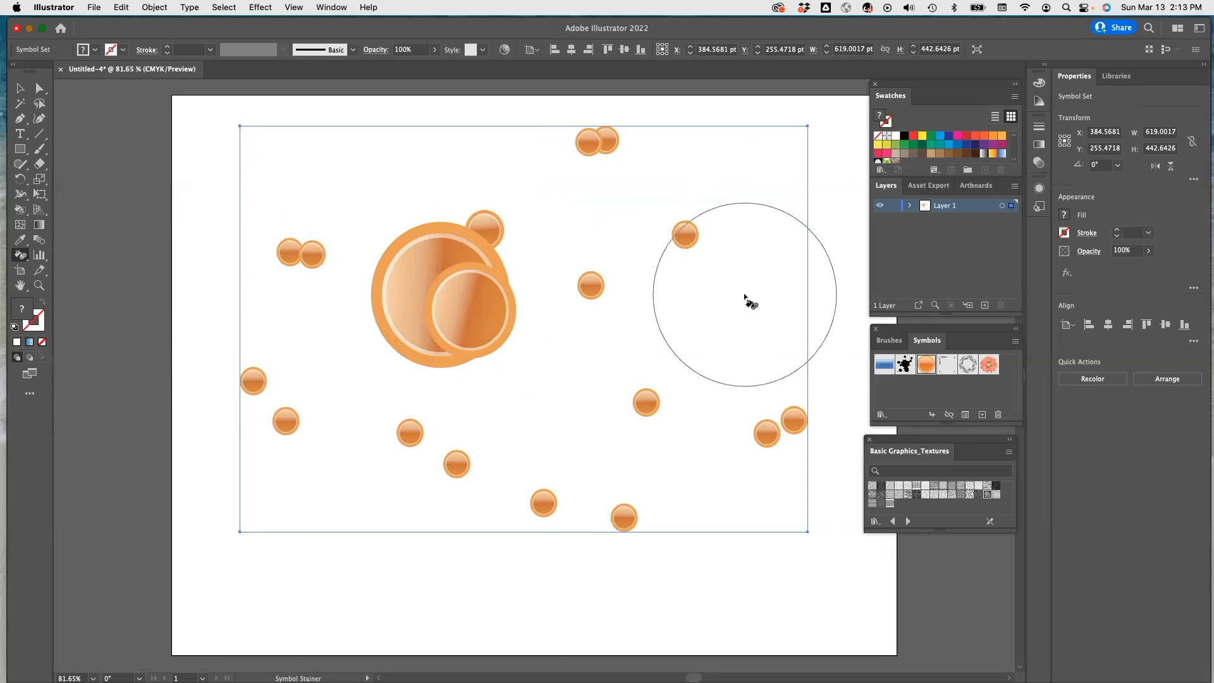
drag(443, 286, 452, 293)
Fade the small instances along the lower middle of the set with the Symbol Screener tool
click(21, 255)
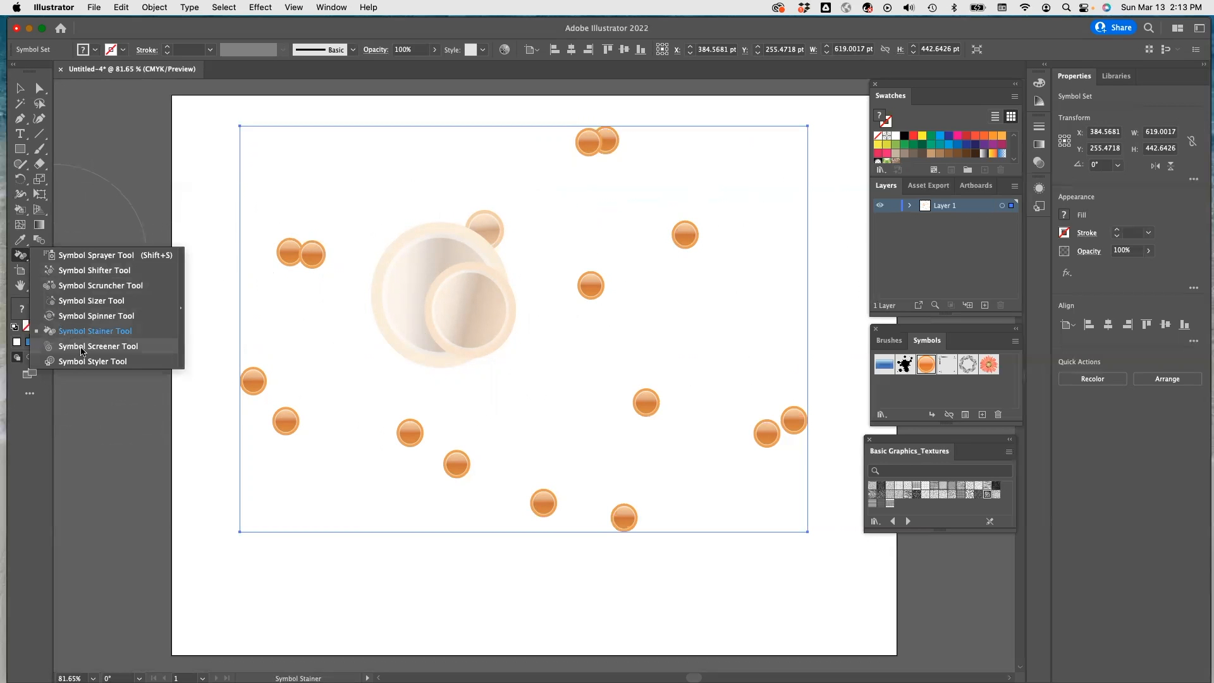
click(82, 351)
drag(461, 472, 465, 472)
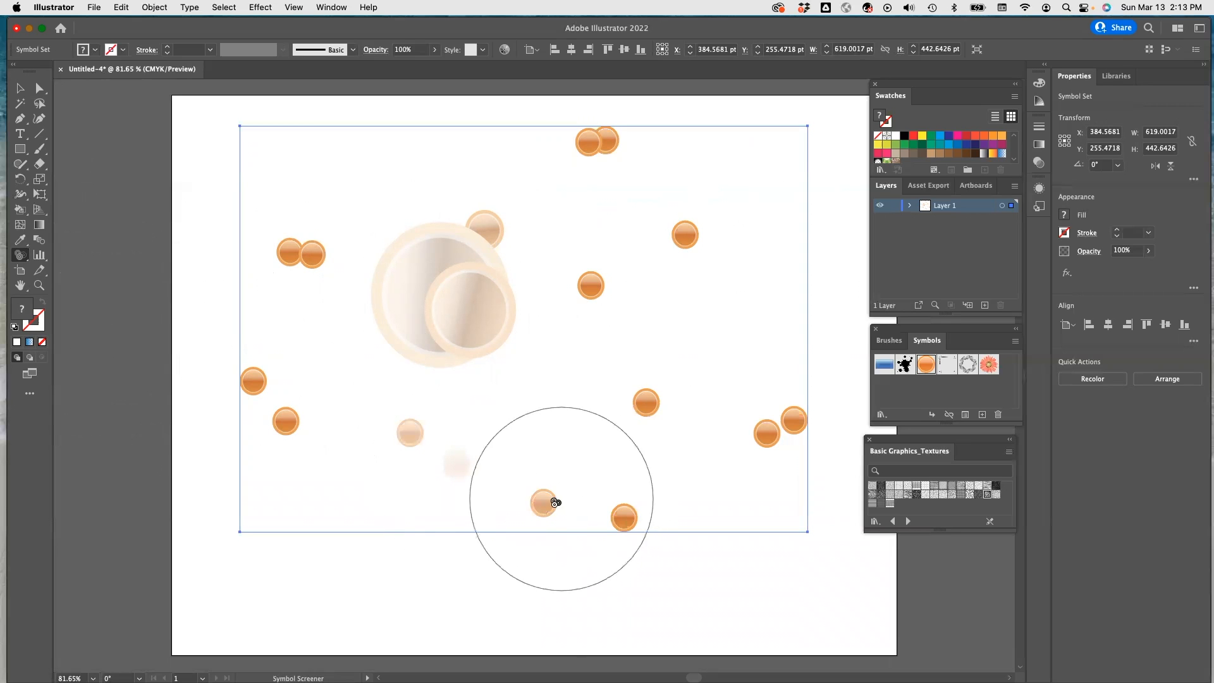
drag(544, 504, 544, 499)
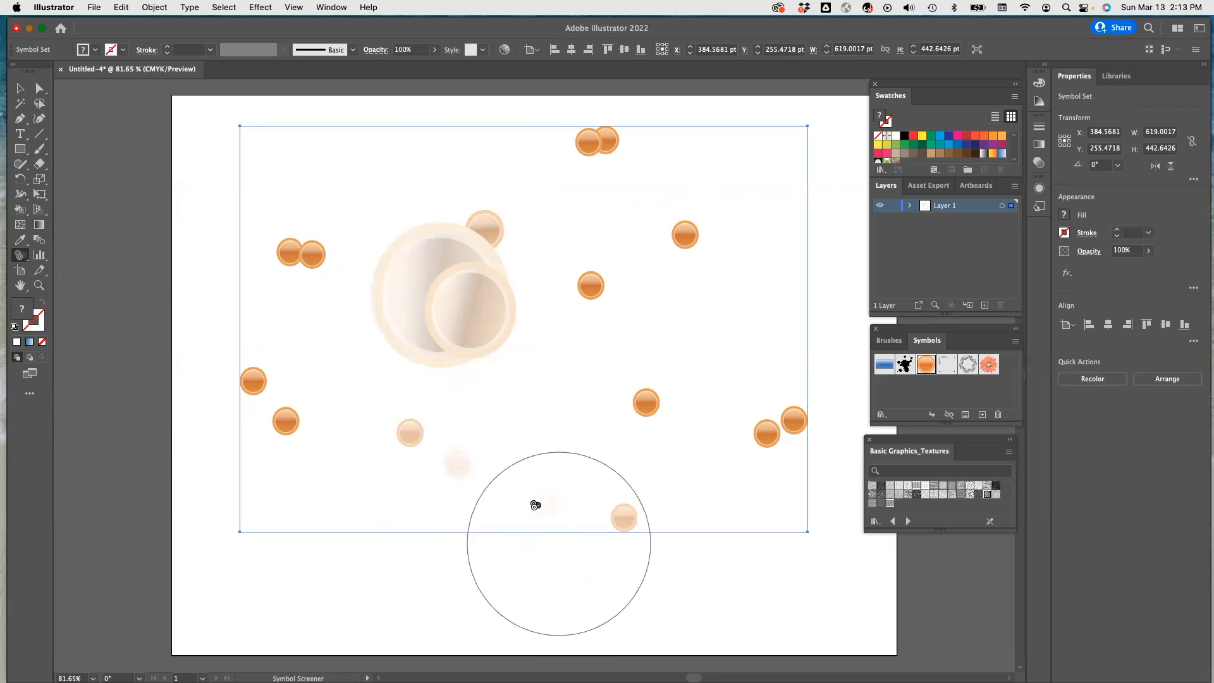
click(646, 409)
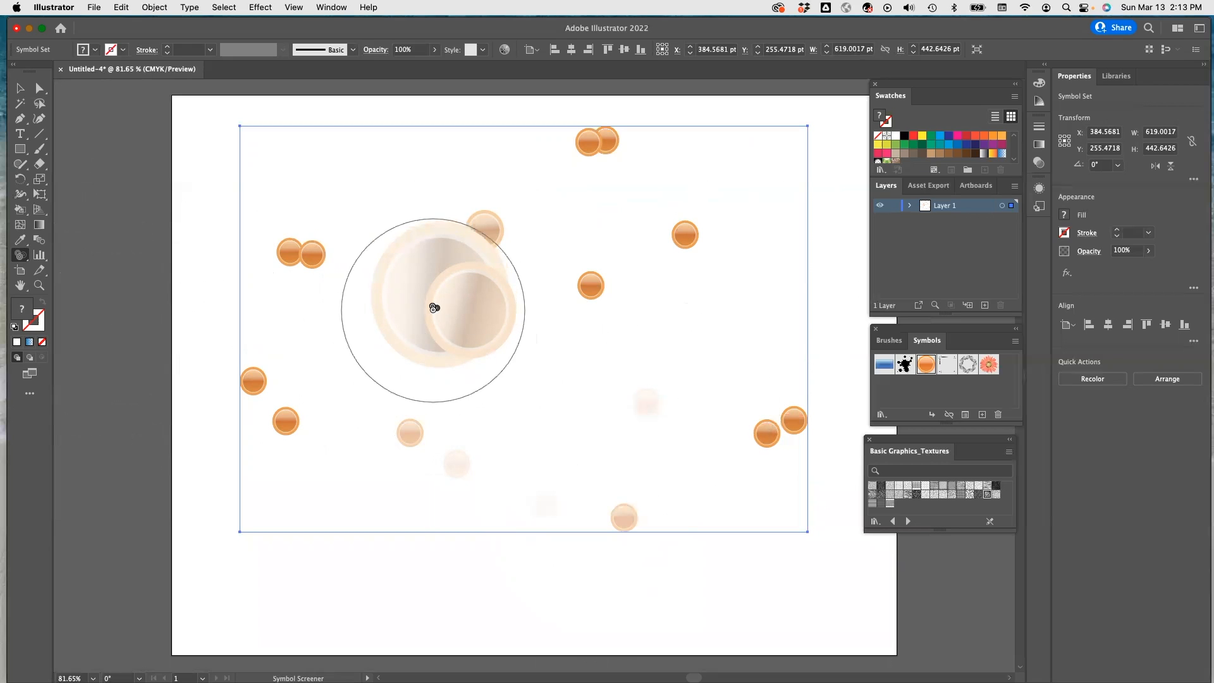
Choose a red fill and tint the large overlapping instances with the Symbol Stainer tool
click(25, 260)
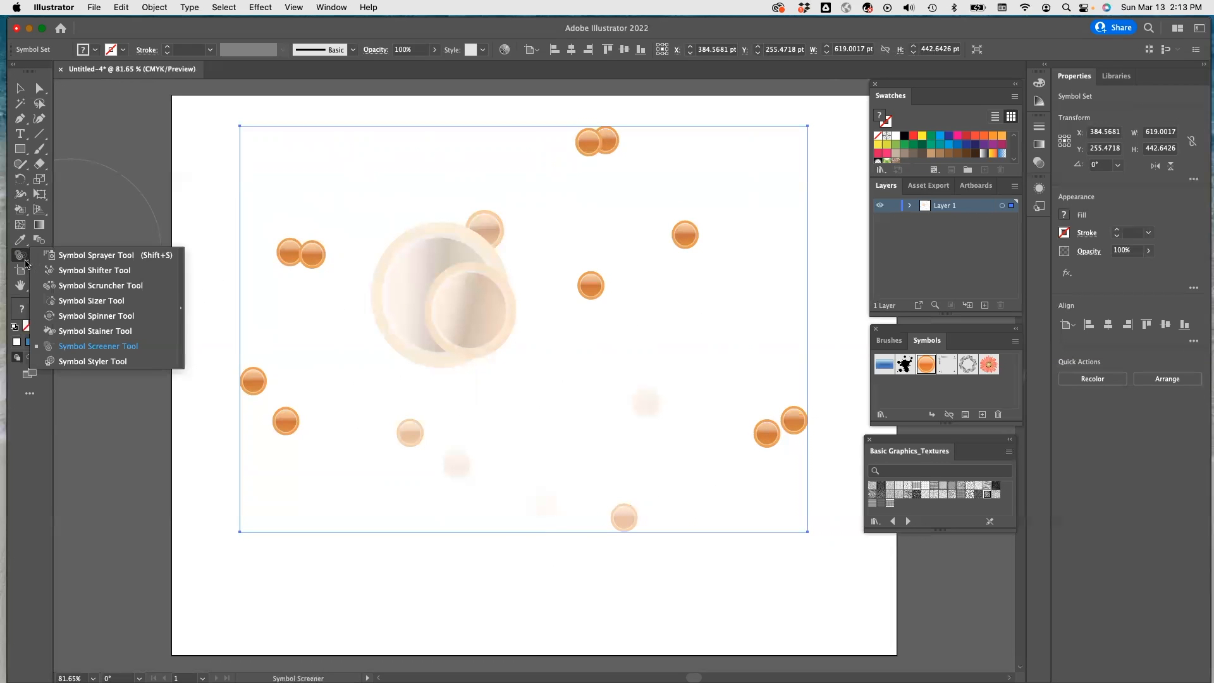
click(84, 333)
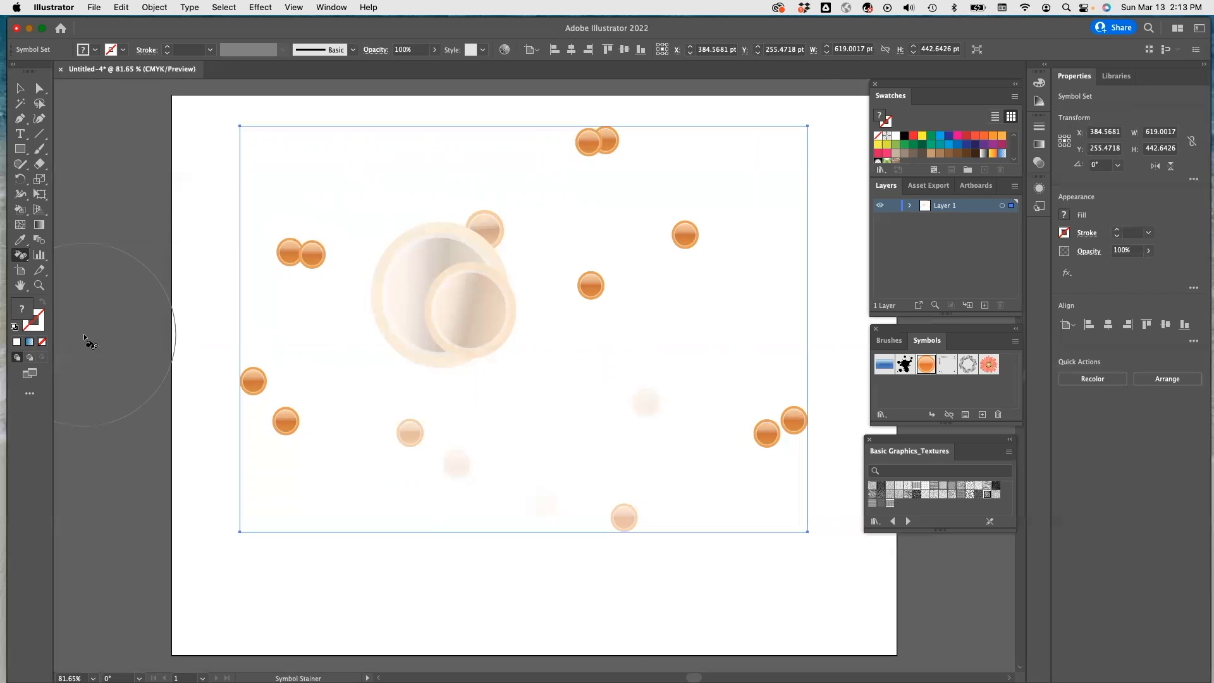
click(95, 50)
click(97, 73)
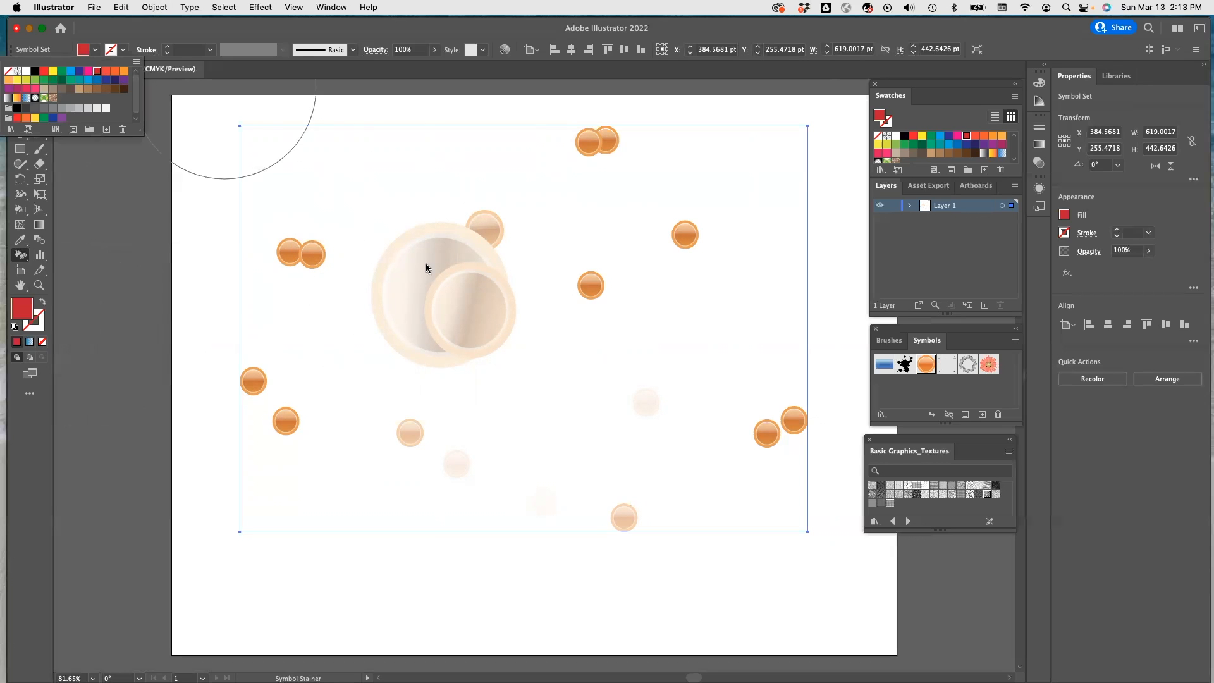
mouse_move(437, 282)
mouse_down()
mouse_move(450, 314)
mouse_move(434, 304)
mouse_move(457, 304)
mouse_move(425, 298)
mouse_up()
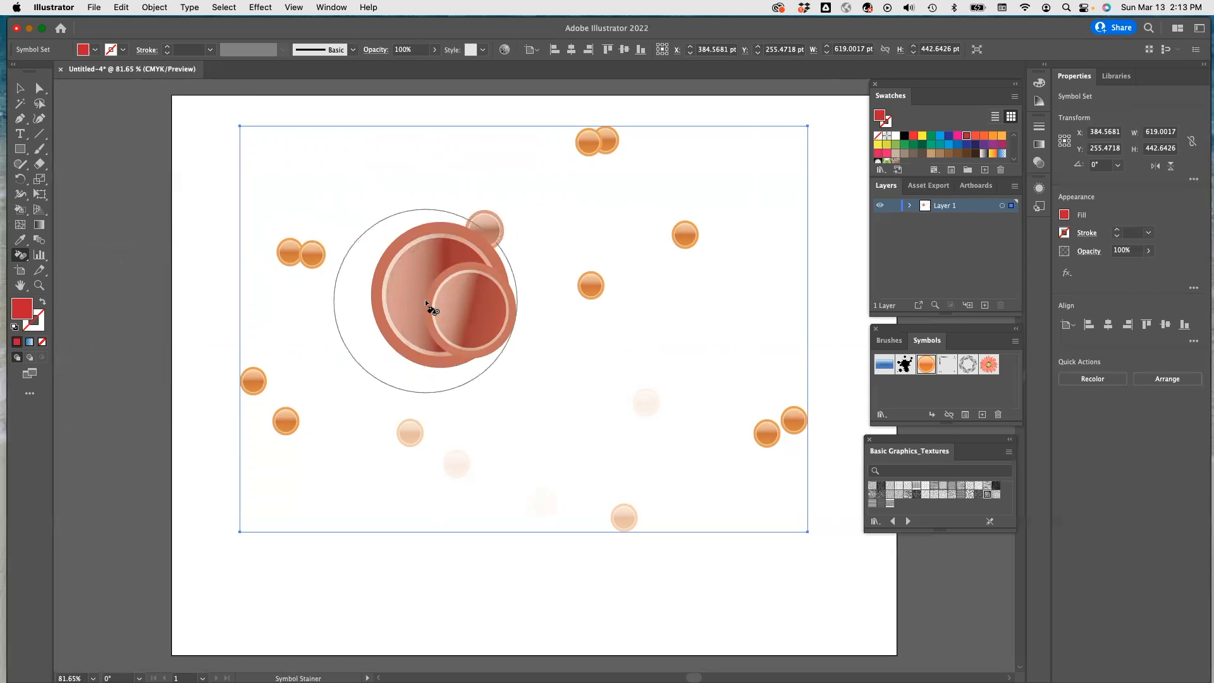
Switch the fill to brown and stain the single instance at the upper right of the set
click(94, 50)
click(682, 235)
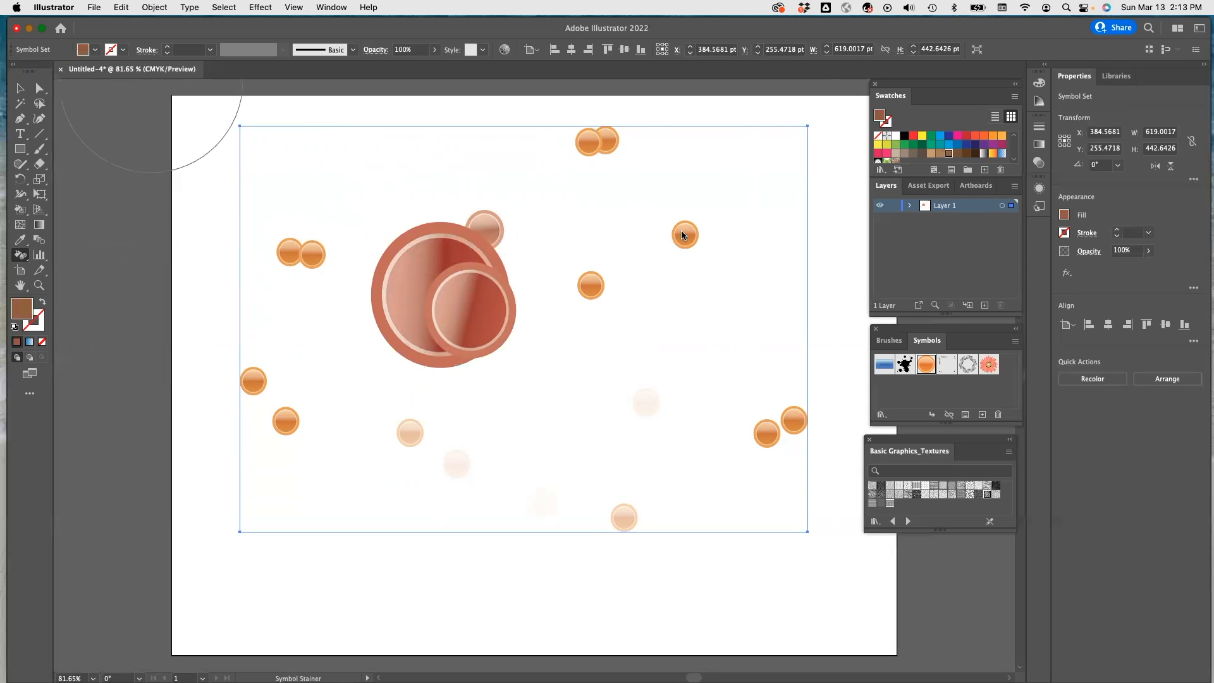
click(684, 233)
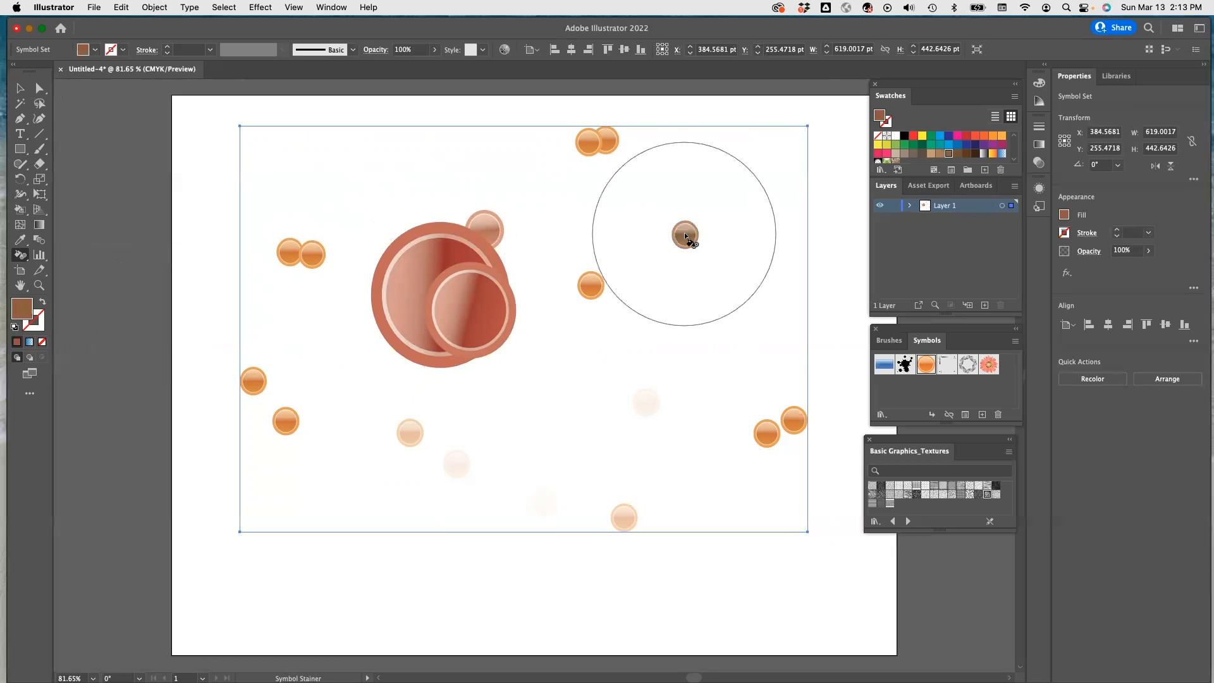
Switch the fill to yellow and stain the pair of instances at the upper left of the set
click(94, 51)
click(35, 118)
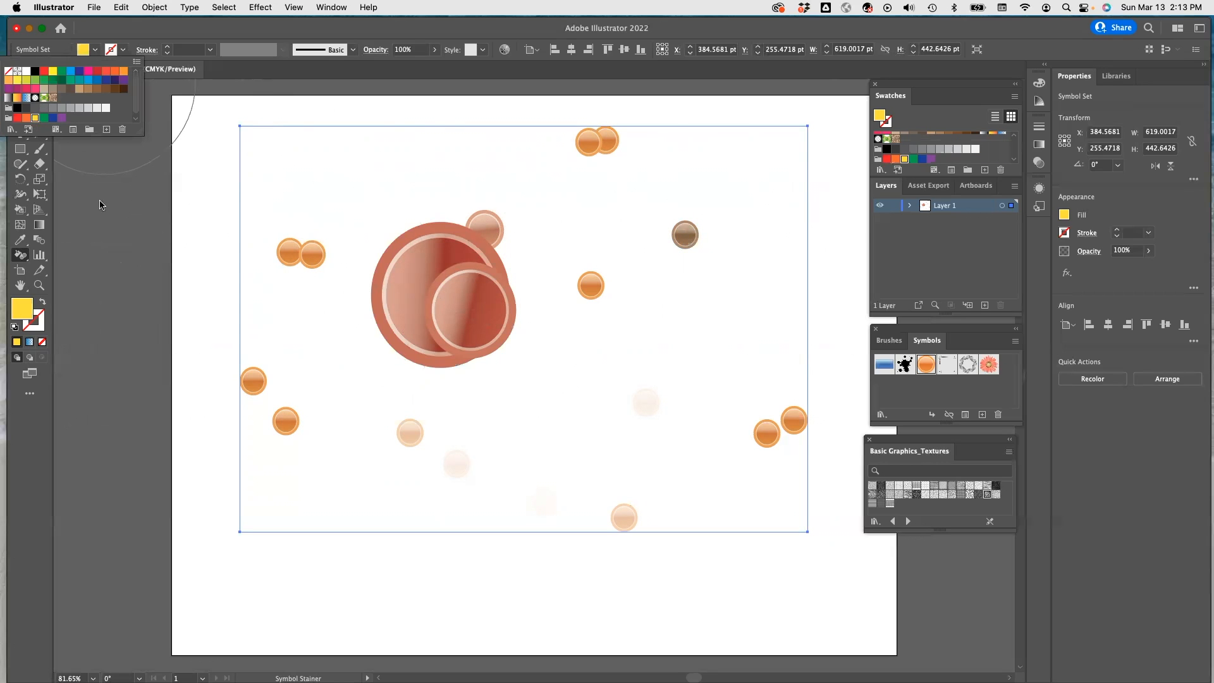
click(308, 256)
click(301, 255)
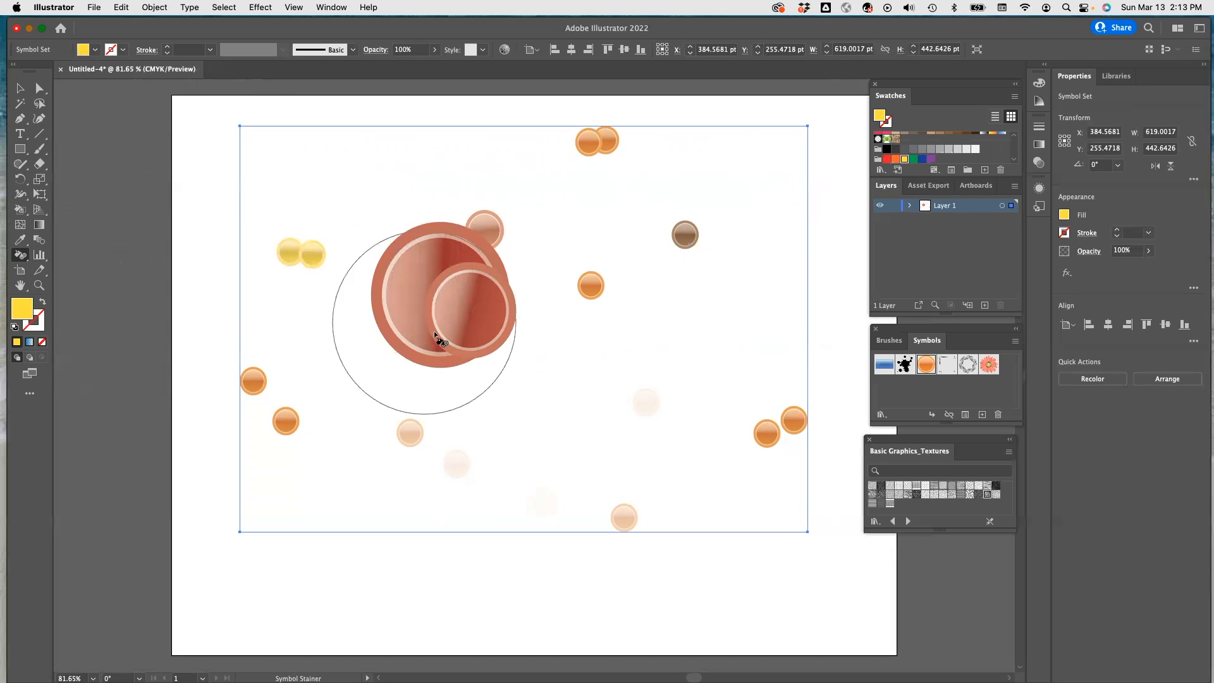
Switch to the Symbol Styler tool and try it on the lower-left orange instances
click(22, 260)
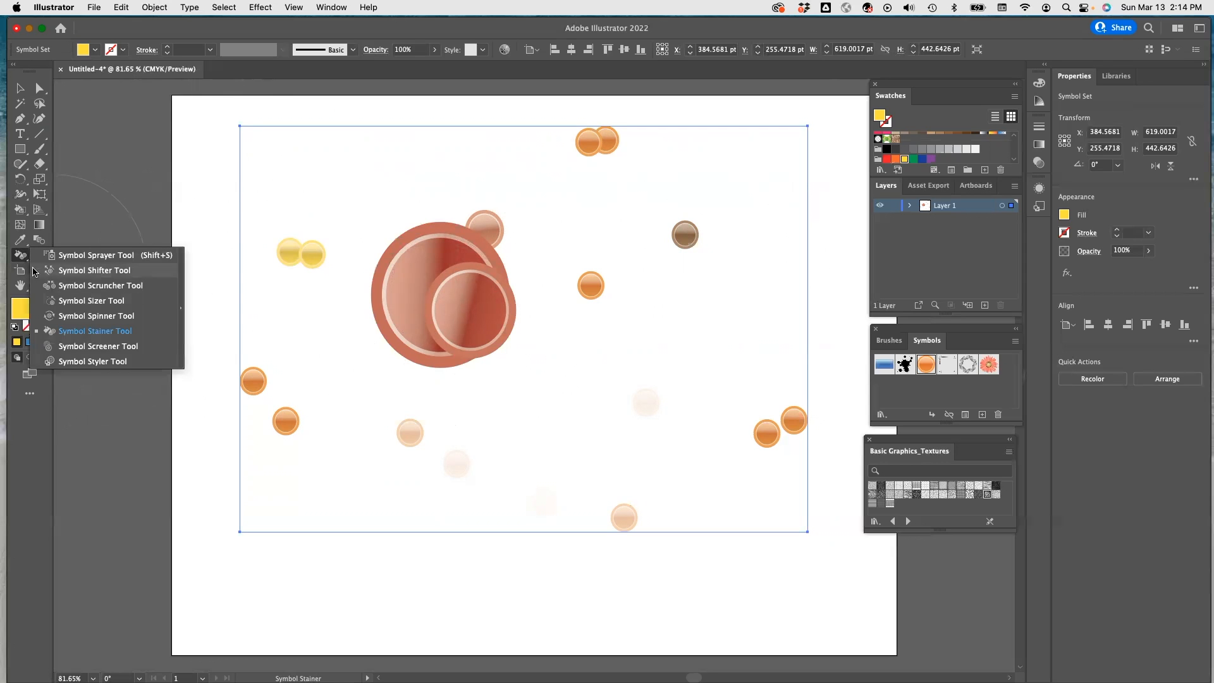
click(117, 365)
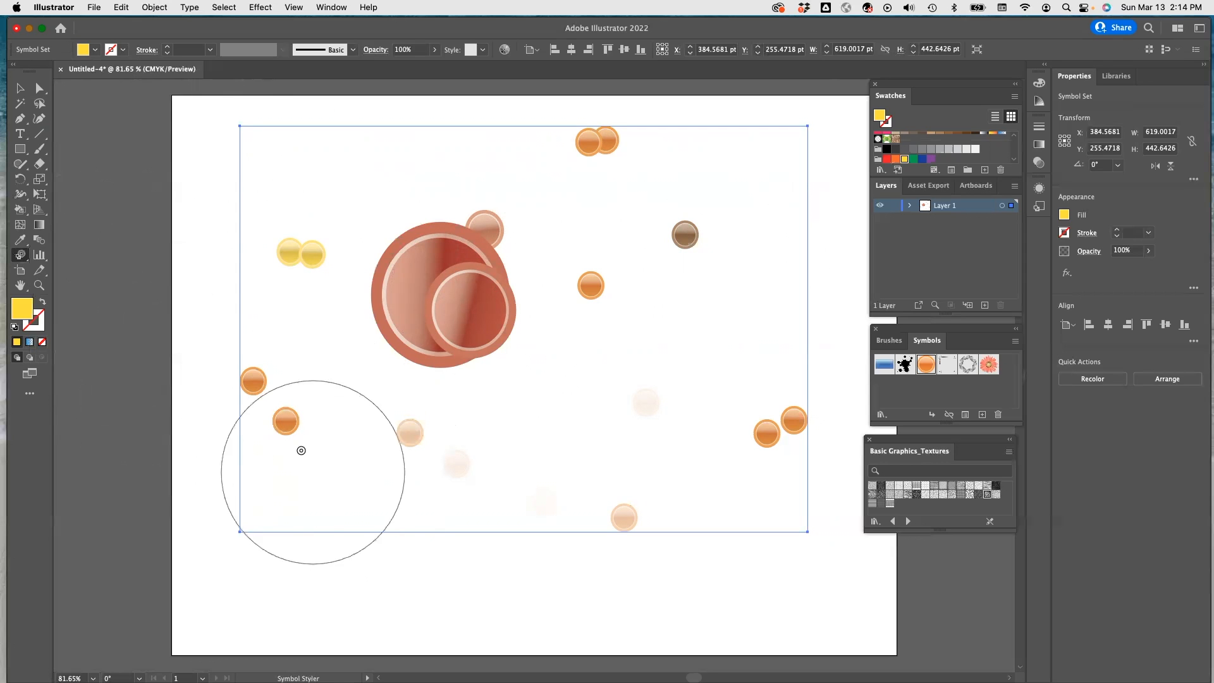
click(306, 431)
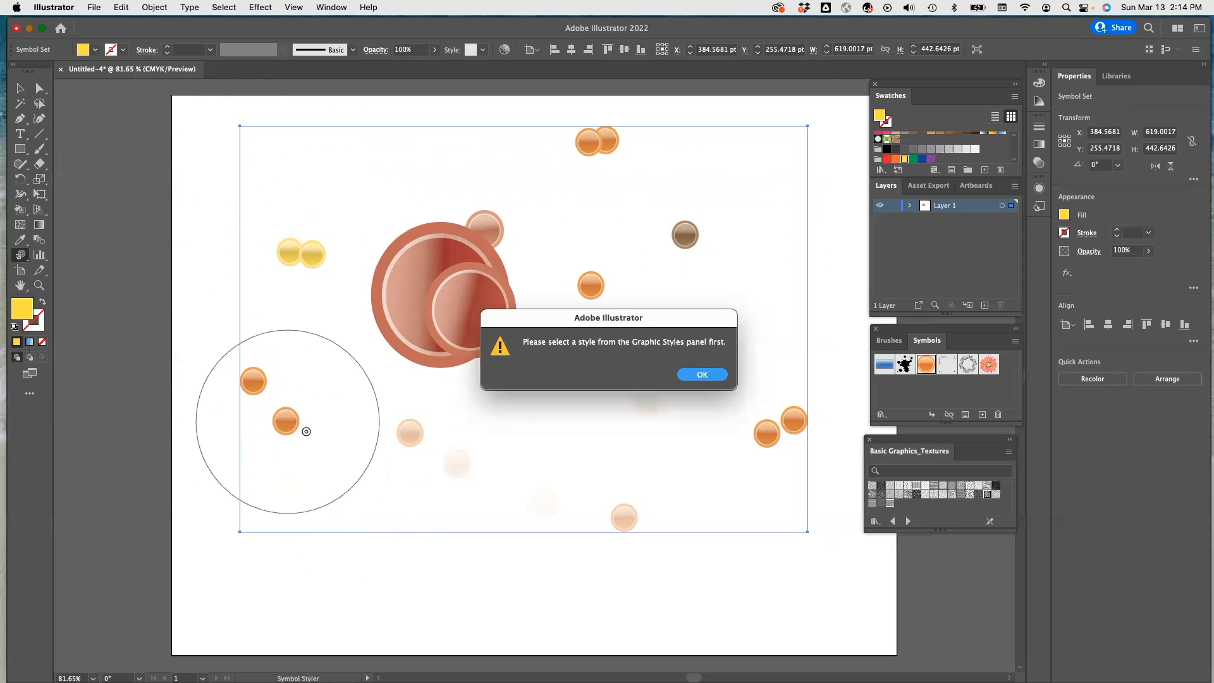
click(701, 373)
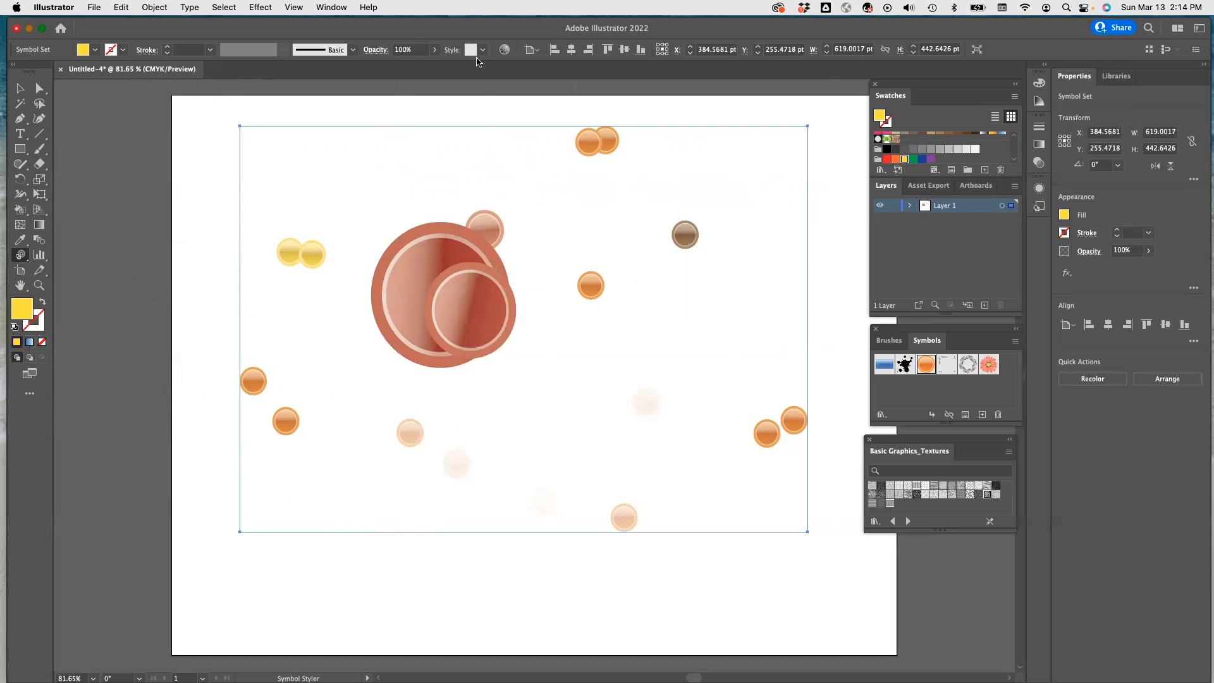
Pick the light blue graphic style and apply it to the upper-left pair and the large overlapping instances
click(483, 52)
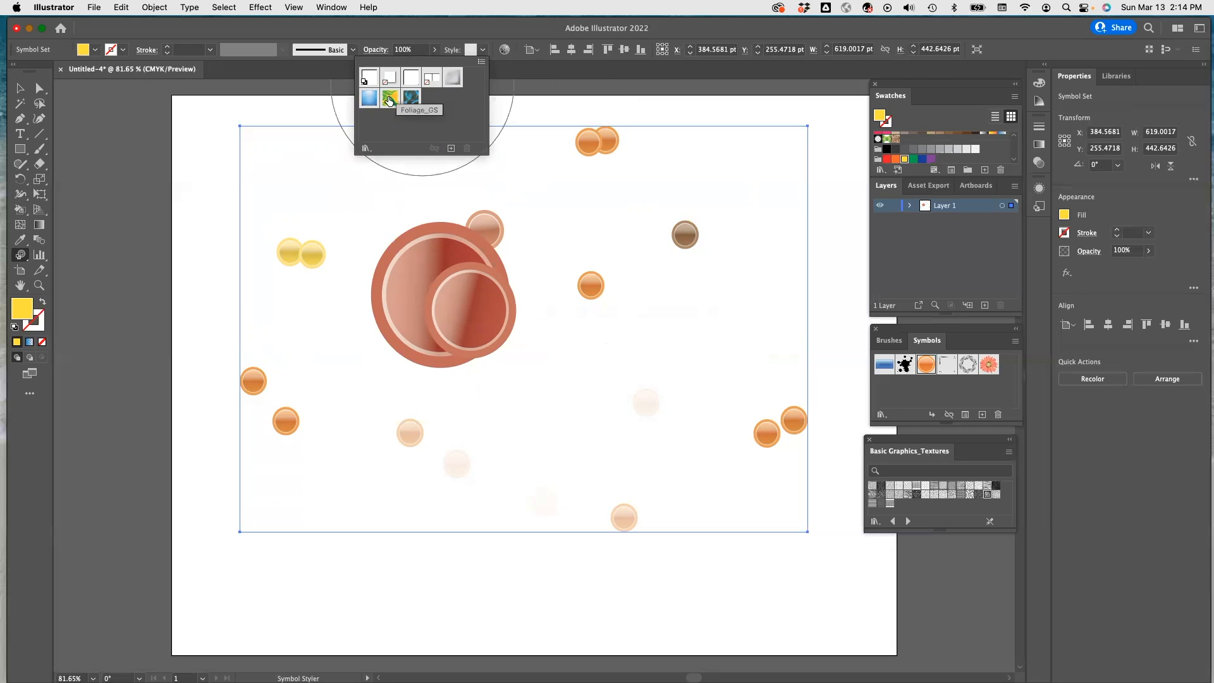
click(366, 101)
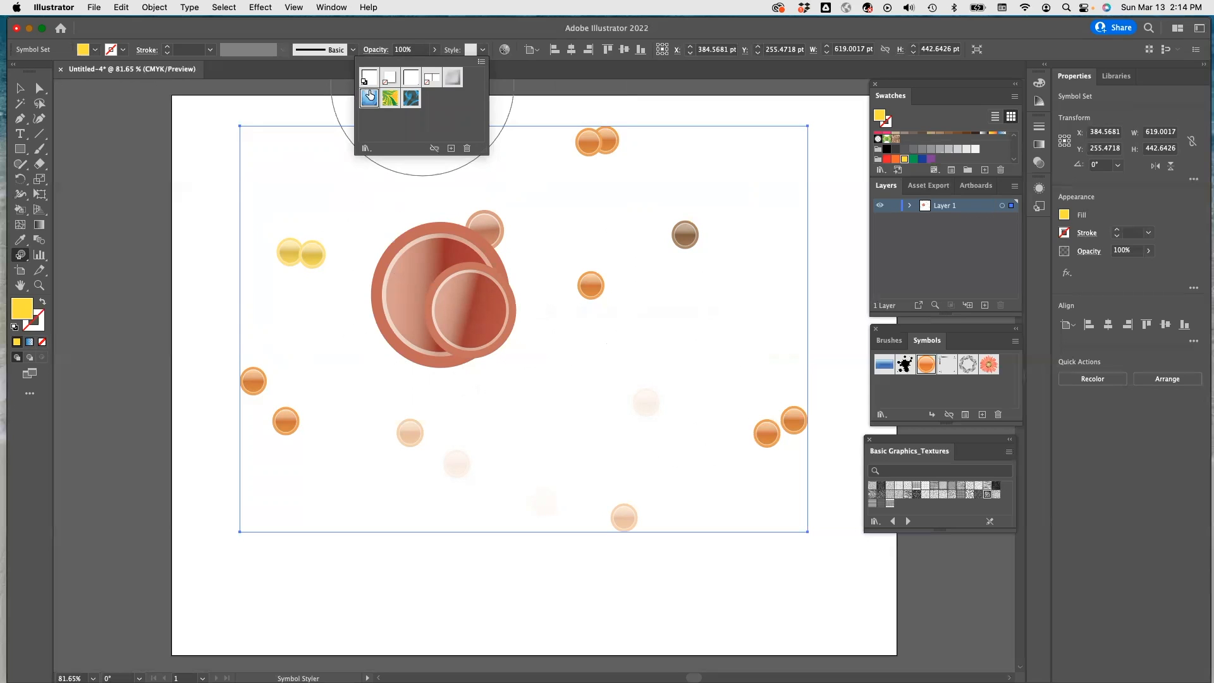
click(357, 185)
click(279, 264)
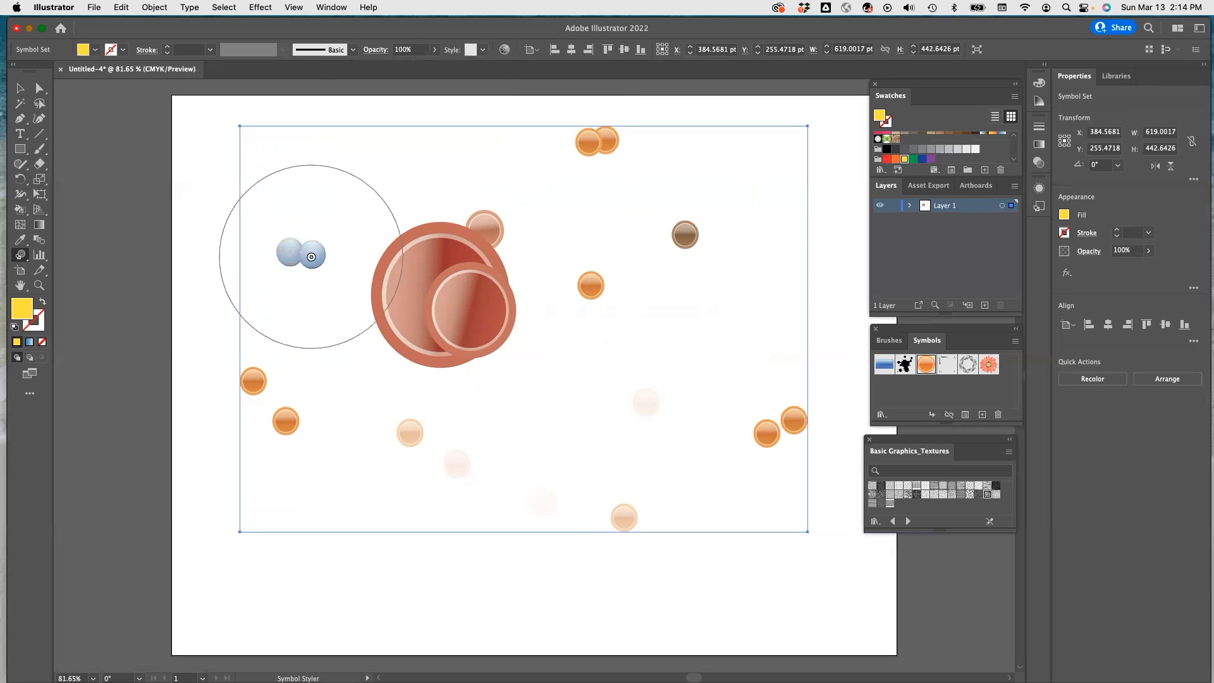
click(455, 310)
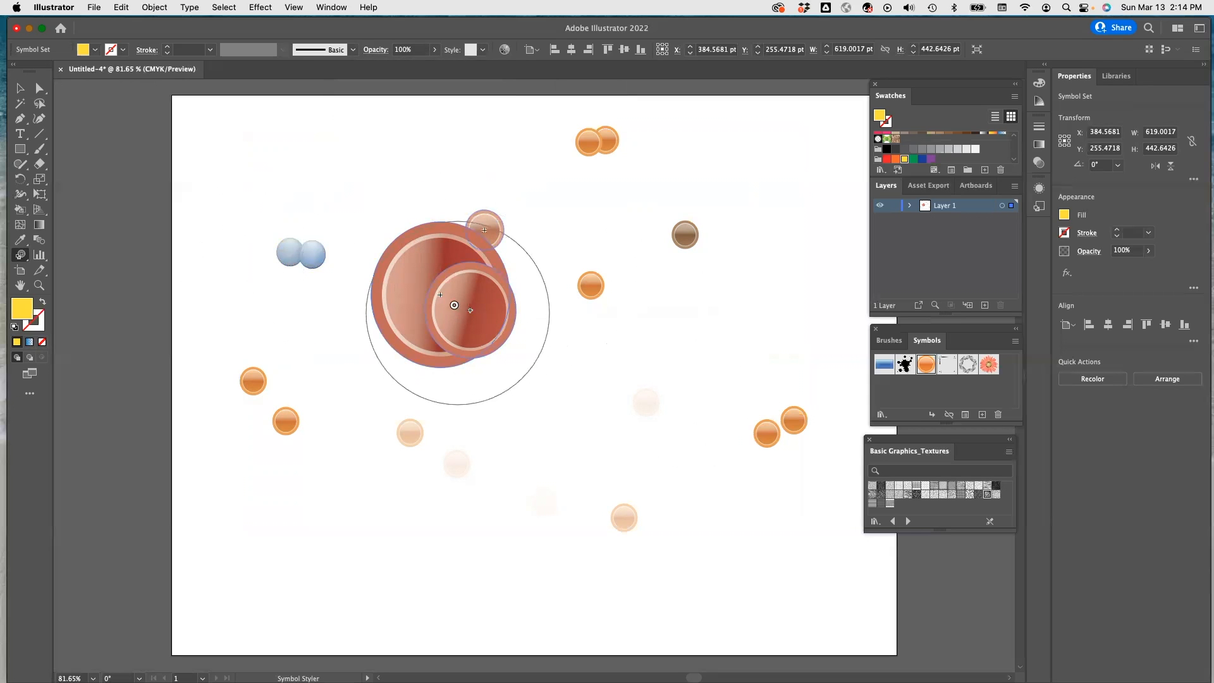
drag(454, 305, 405, 271)
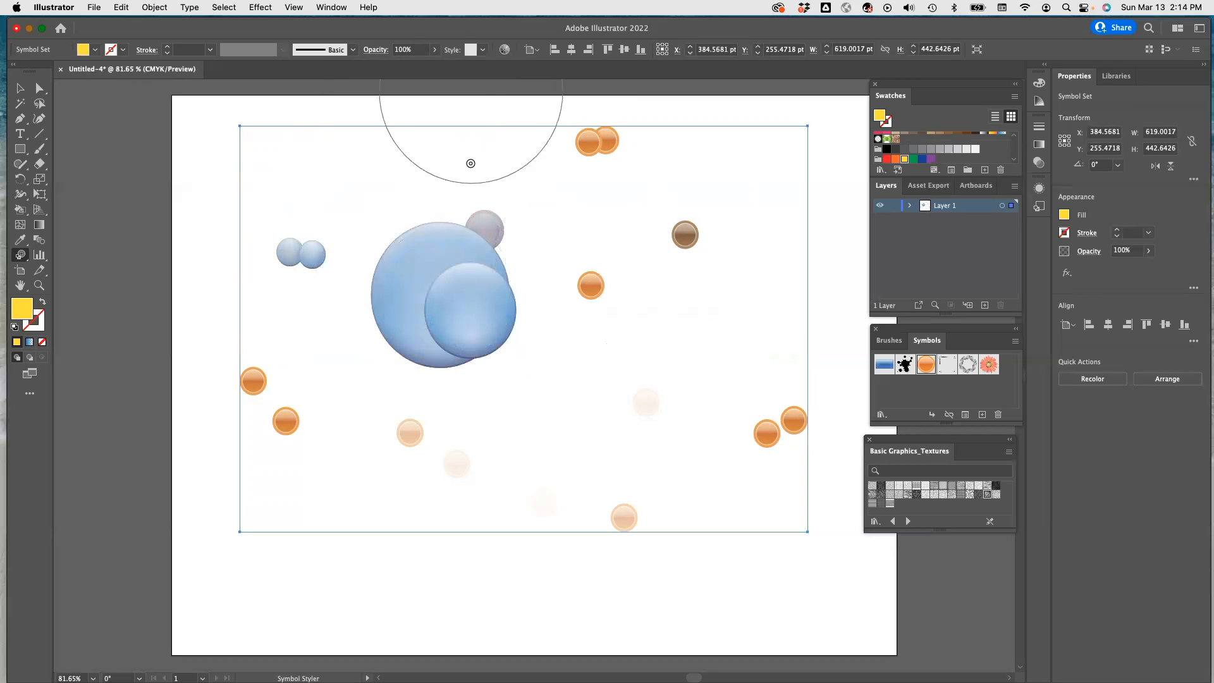
Load the 3D Effects graphic style library, pick one of its styles and apply it to the large overlapping instances and the lower-left pair
click(483, 51)
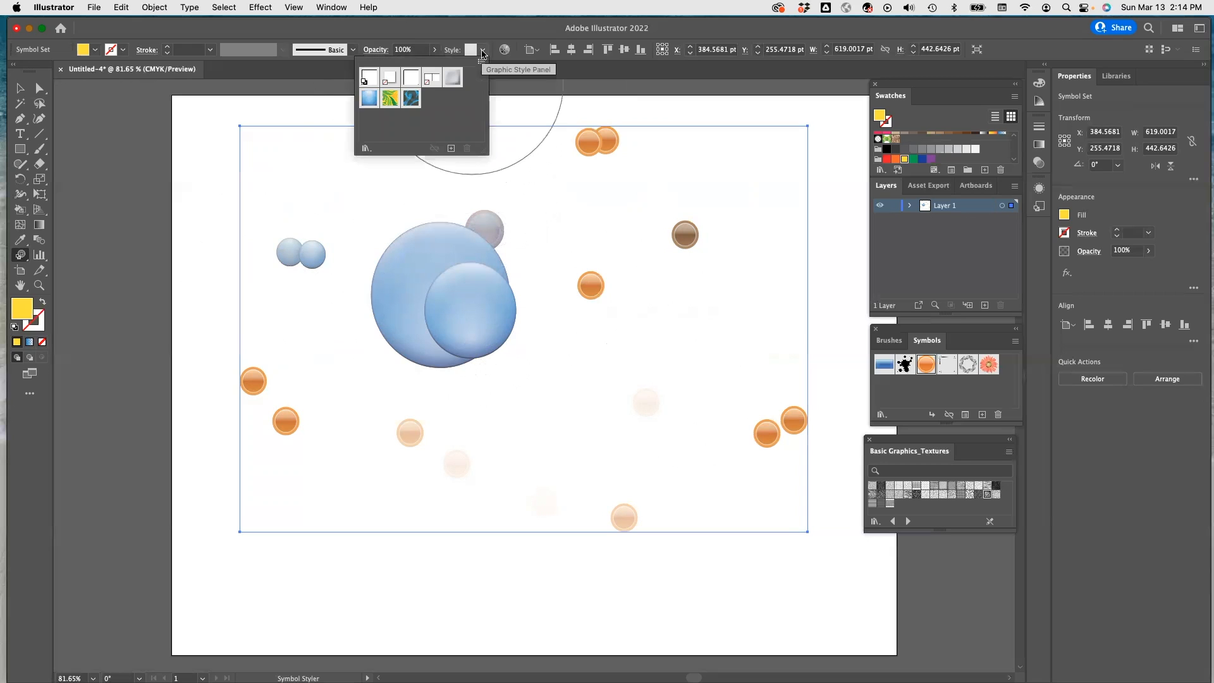
click(367, 150)
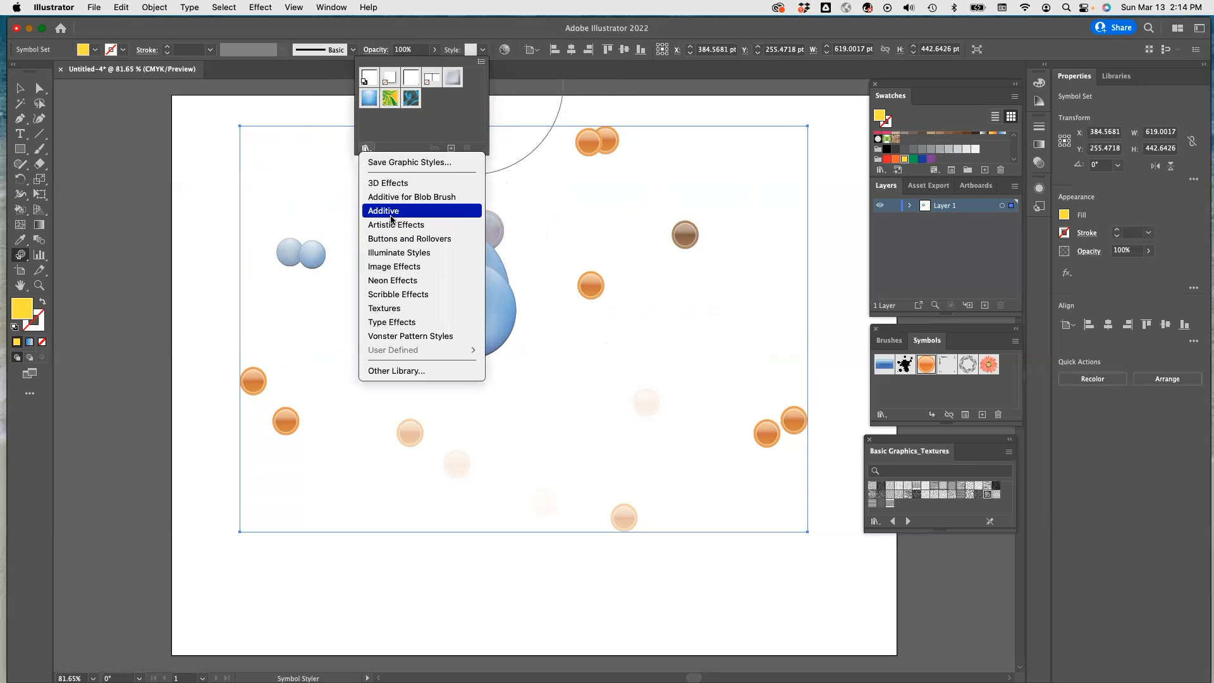
click(388, 182)
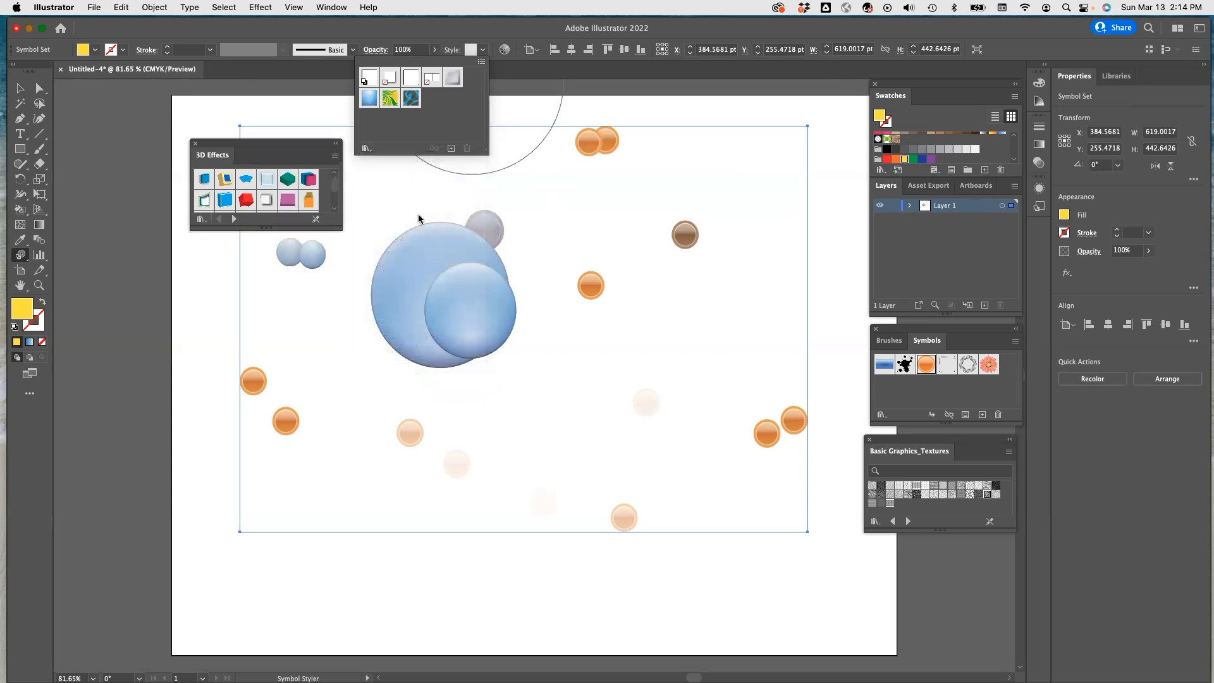
click(247, 203)
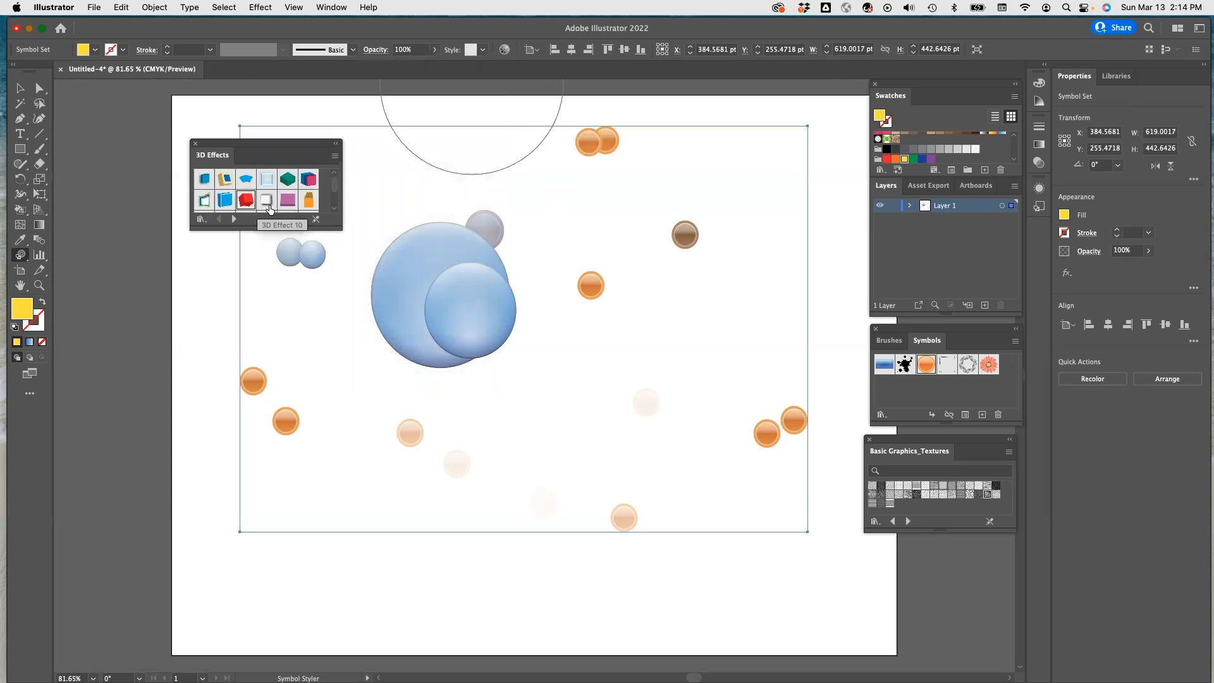
mouse_move(455, 313)
mouse_down()
mouse_move(435, 304)
mouse_move(418, 352)
mouse_move(518, 352)
mouse_move(450, 284)
mouse_move(355, 347)
mouse_up()
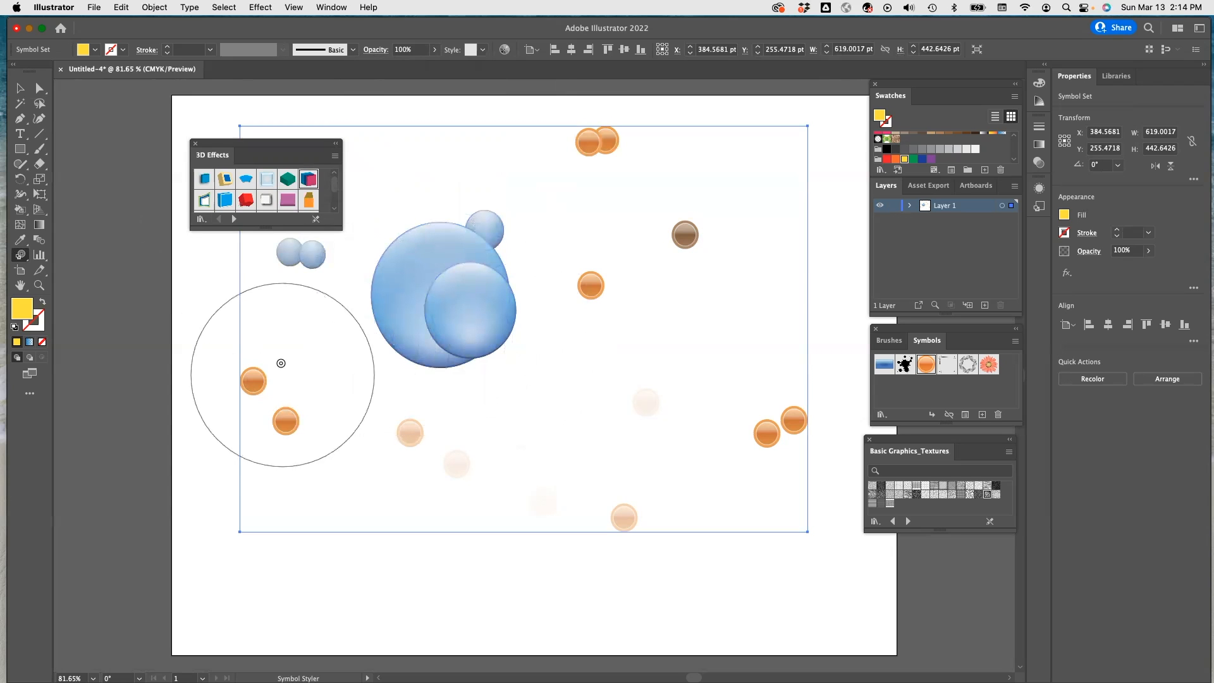
drag(253, 380, 263, 405)
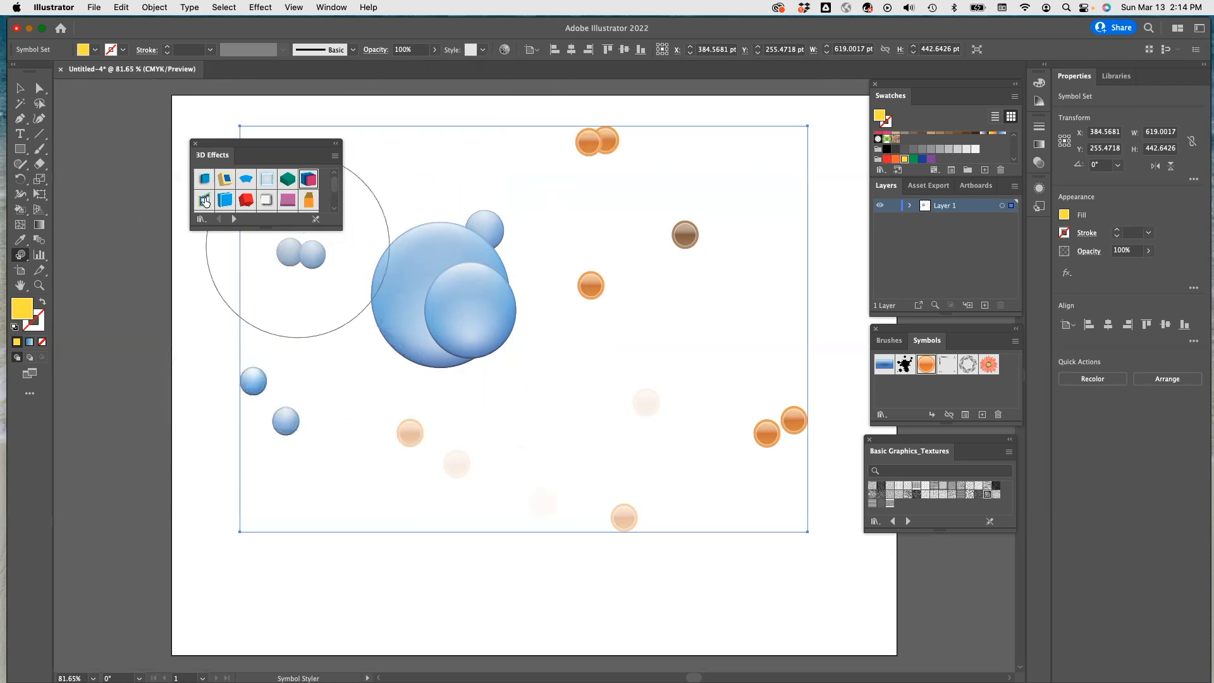
Browse the Additive for Blob Brush, Additive and Artistic Effects graphic style libraries, and close the library
click(234, 219)
click(234, 220)
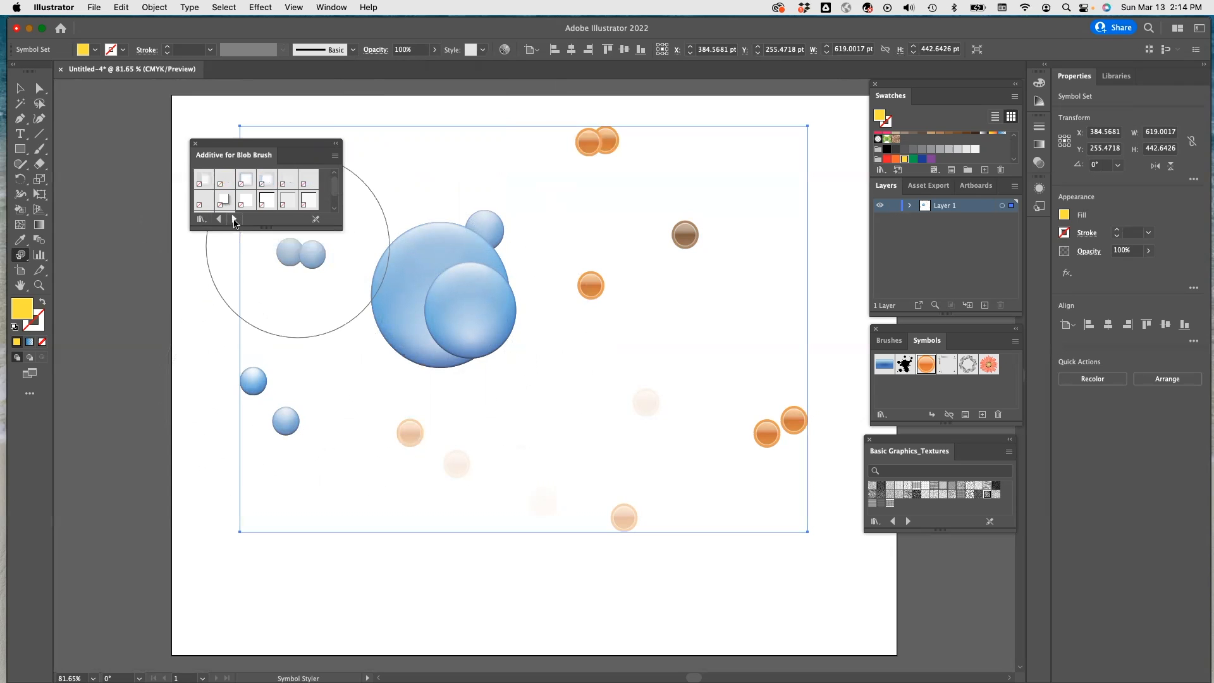
click(234, 219)
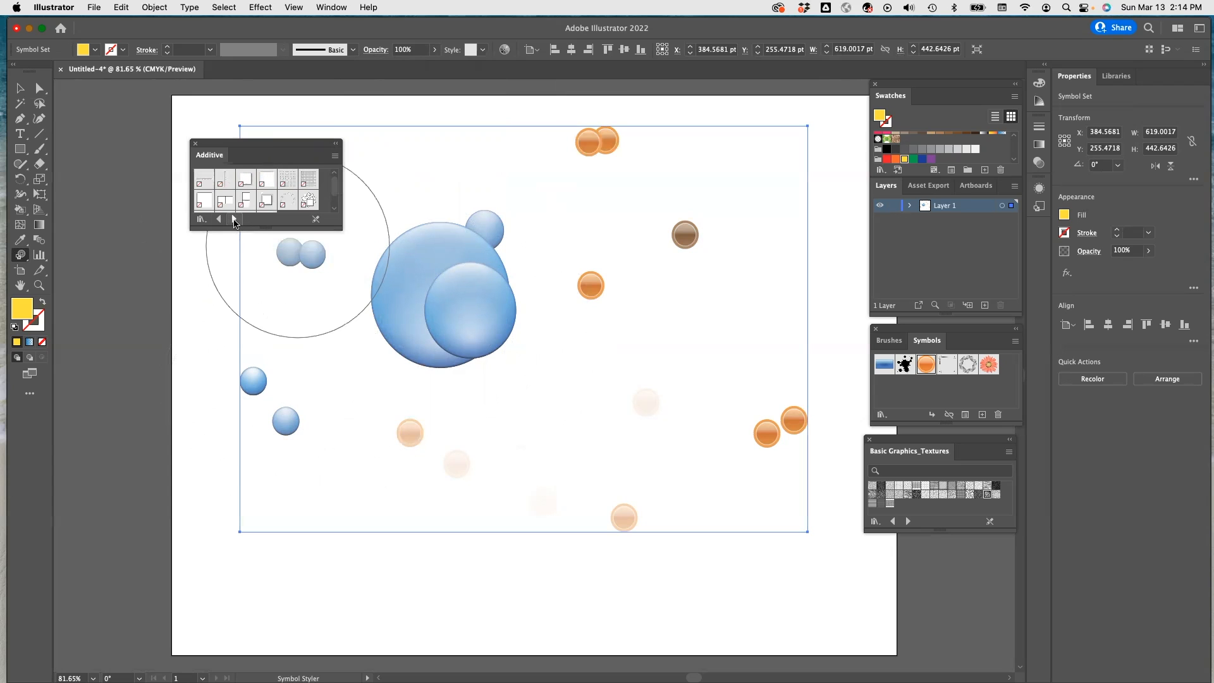
click(233, 220)
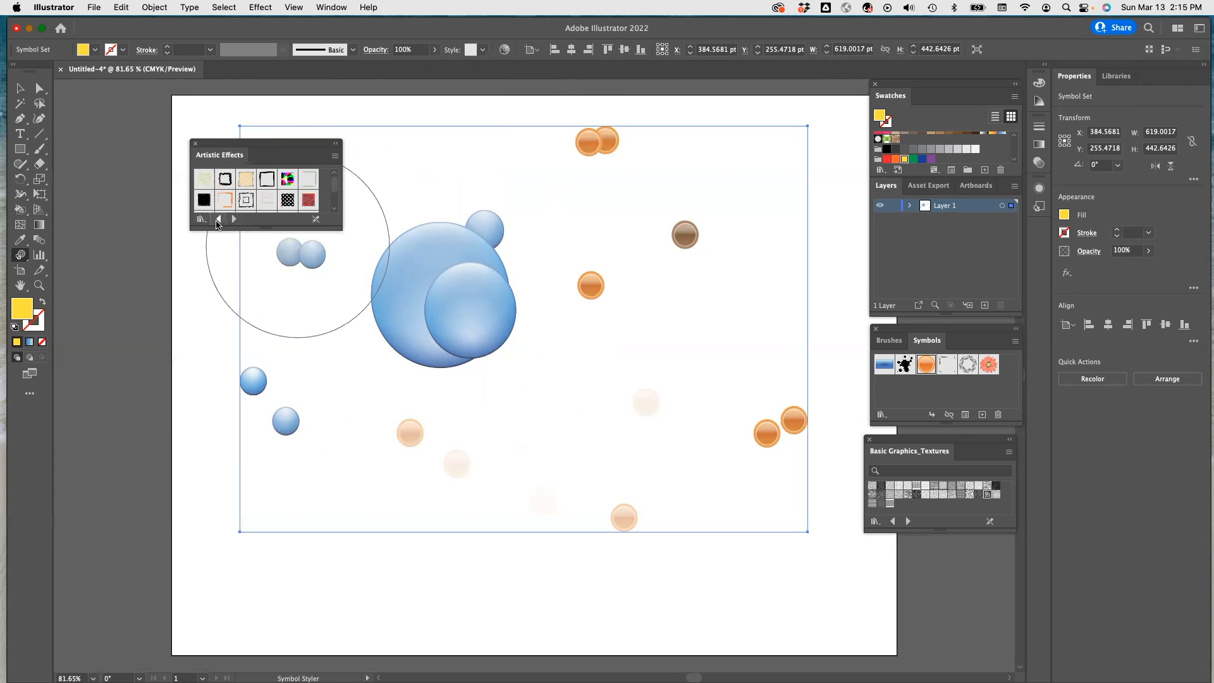
click(195, 143)
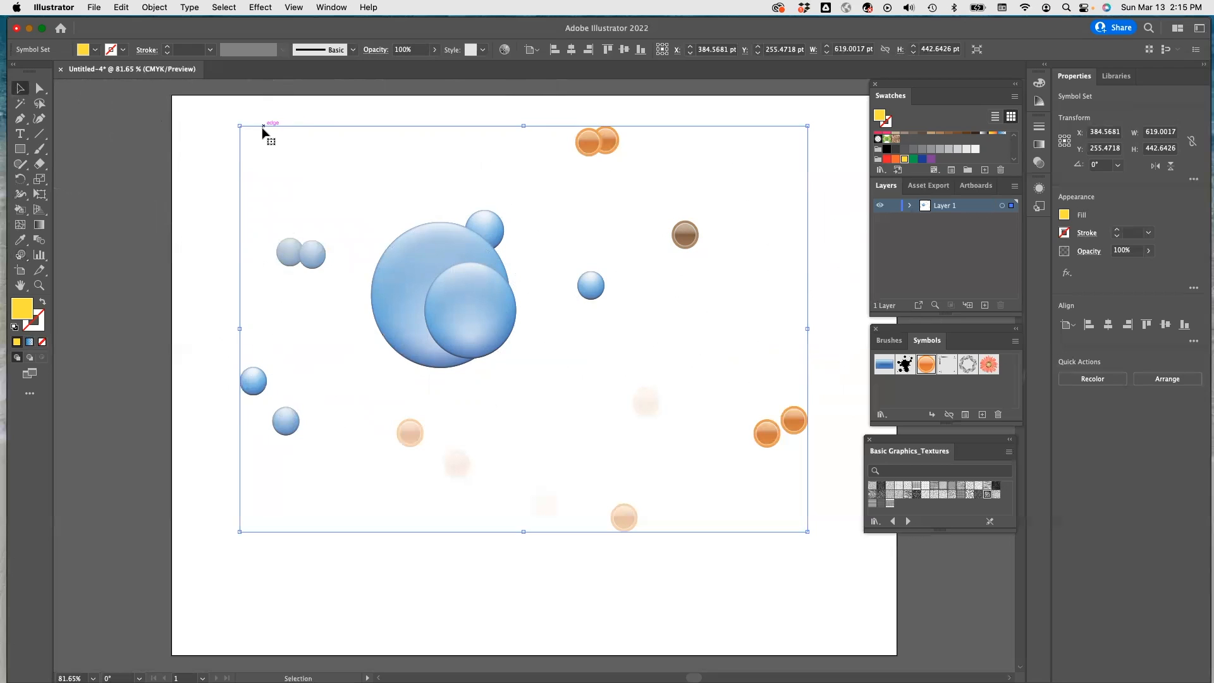
Delete the whole symbol set from the artboard and switch back to the Symbol Sprayer tool
key(Delete)
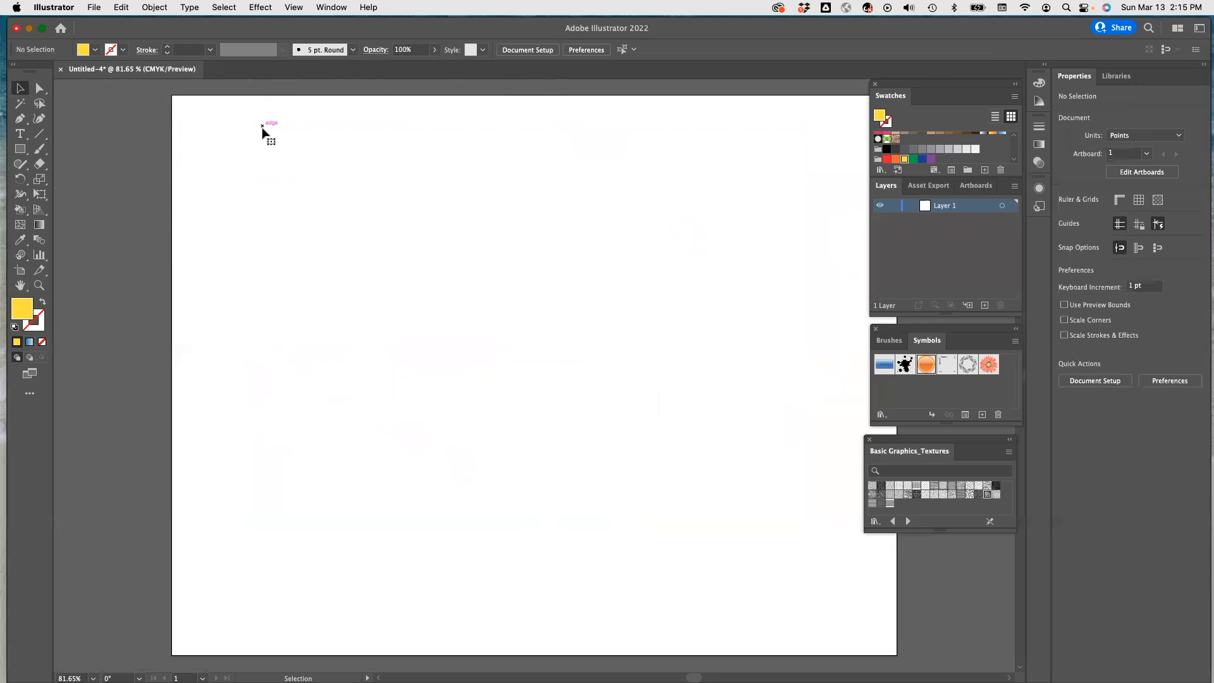
click(22, 217)
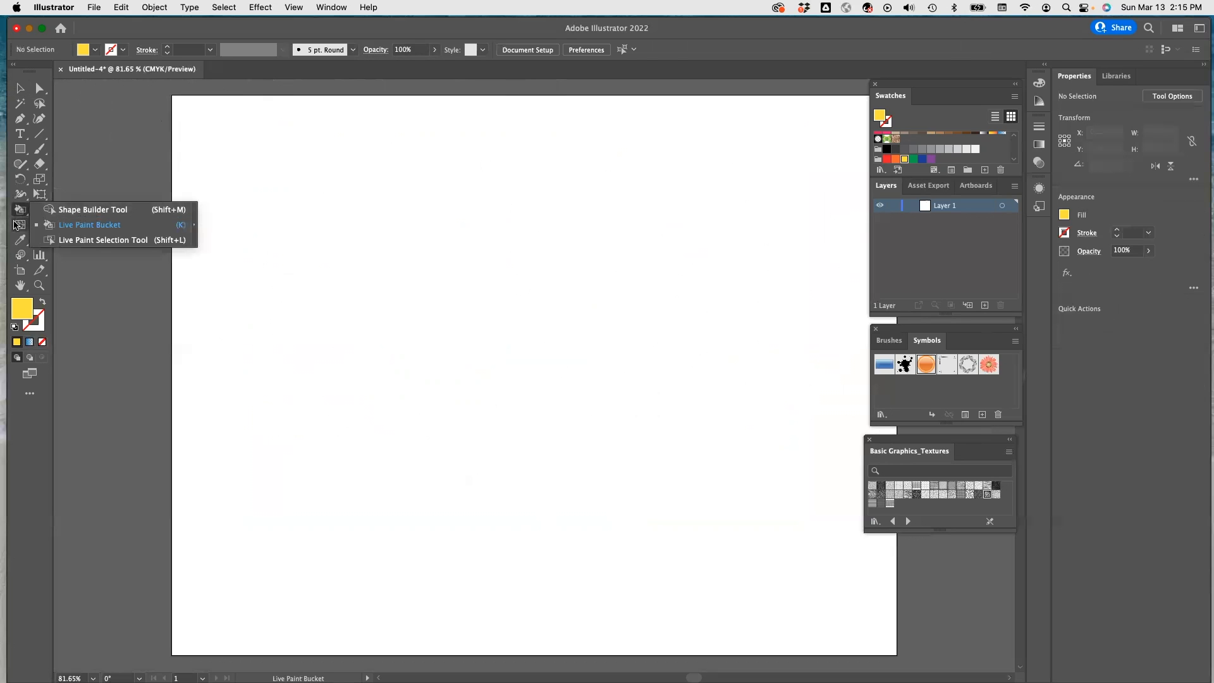
click(21, 256)
click(115, 257)
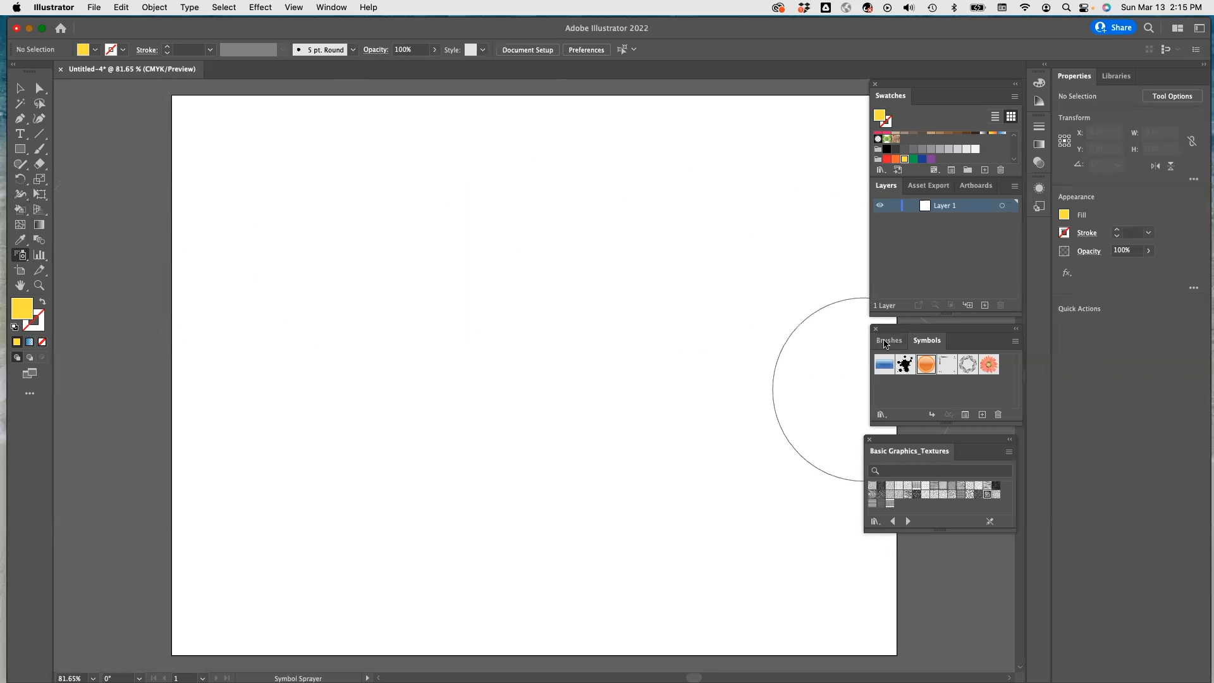
Load the Fashion symbol library and spray tank tops across the middle of the artboard and handbags along its top
click(882, 414)
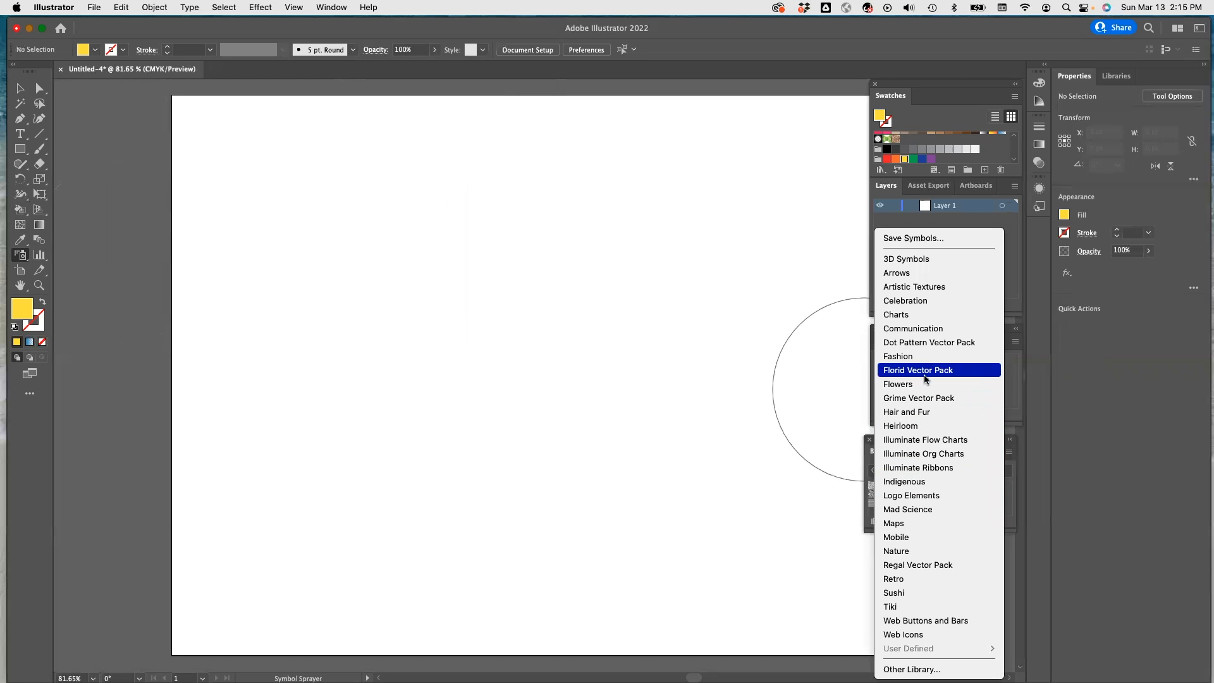
click(901, 356)
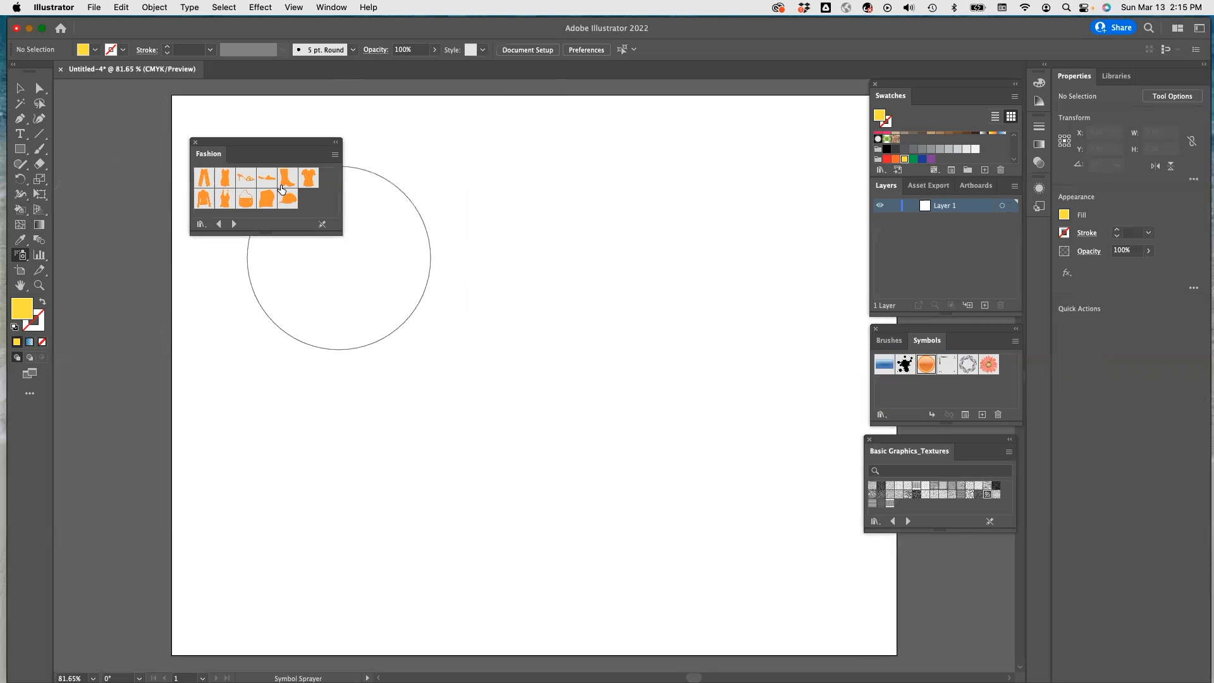
click(226, 203)
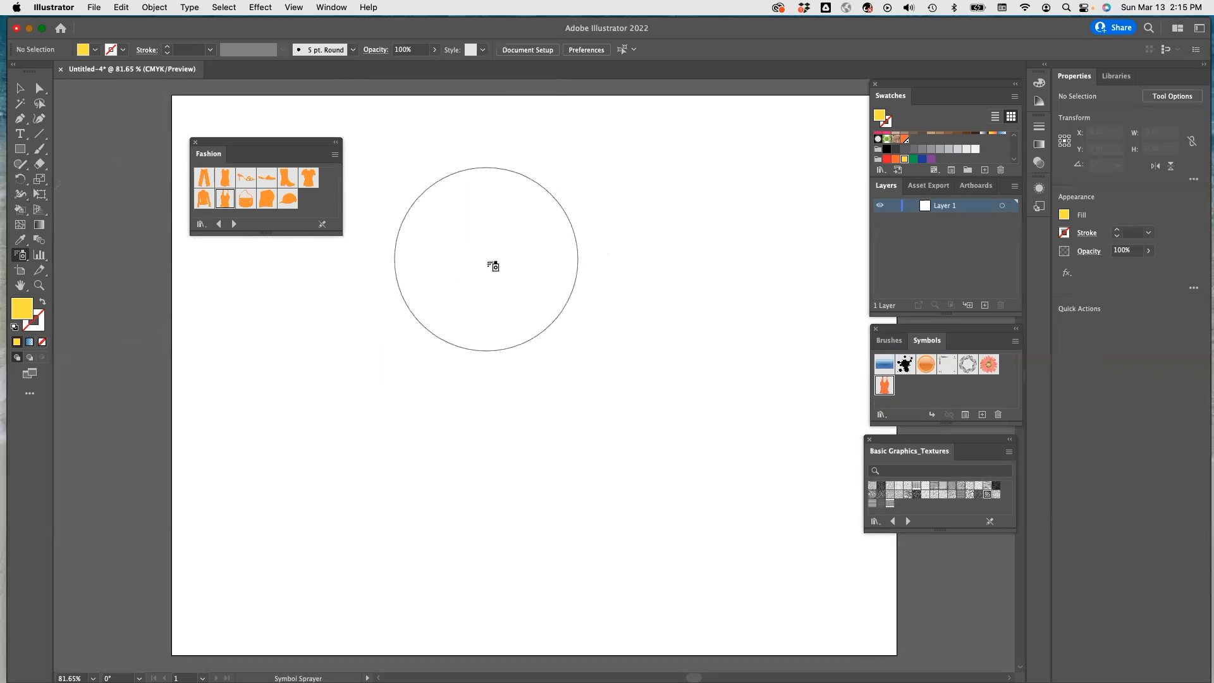
click(489, 262)
mouse_move(412, 350)
mouse_down()
mouse_move(666, 335)
mouse_move(553, 399)
mouse_move(260, 414)
mouse_up()
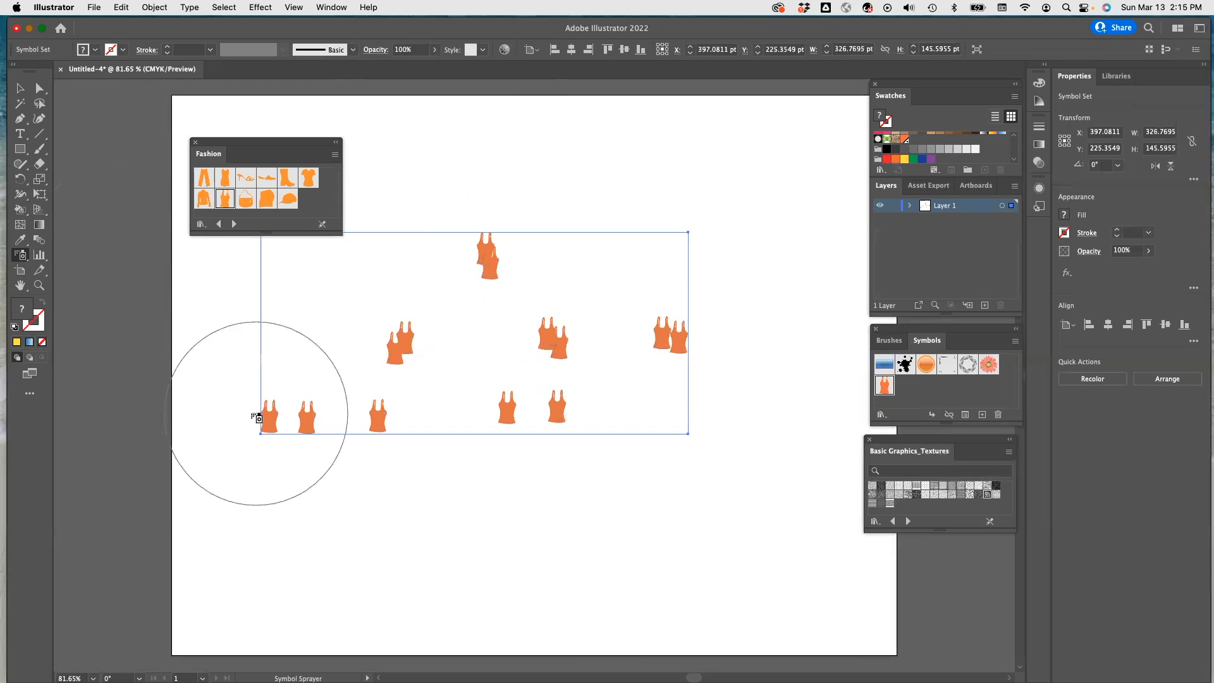
click(246, 198)
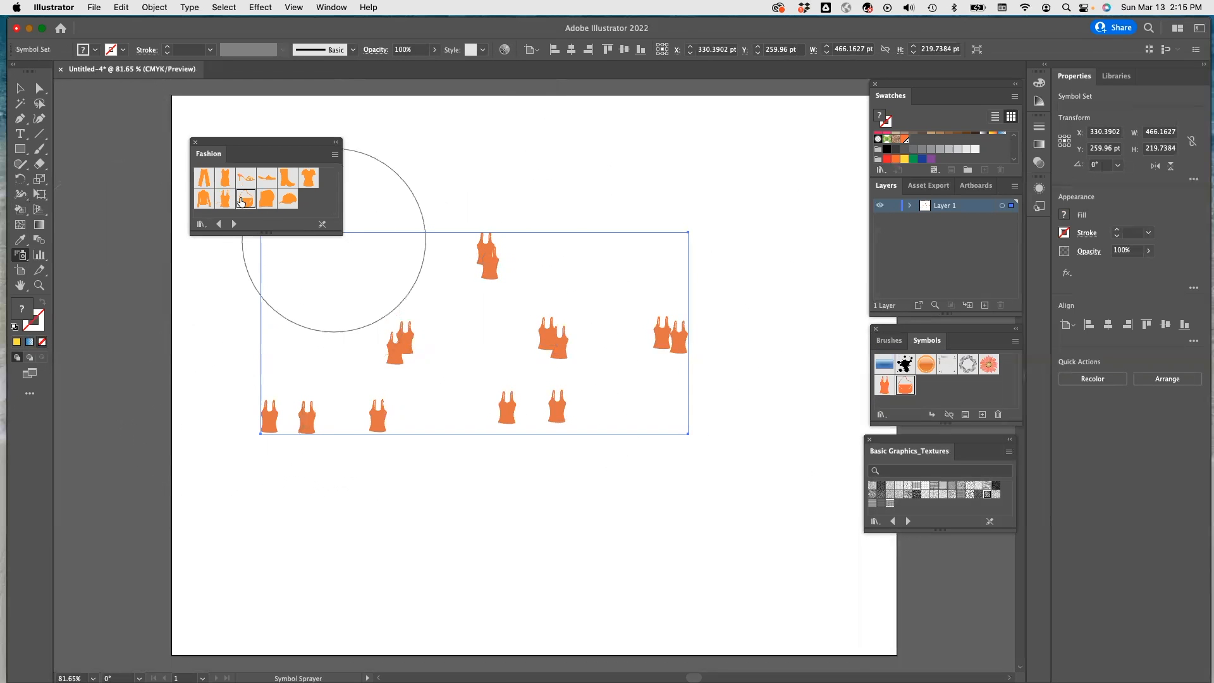
mouse_move(689, 184)
mouse_down()
mouse_move(469, 184)
mouse_move(365, 208)
mouse_up()
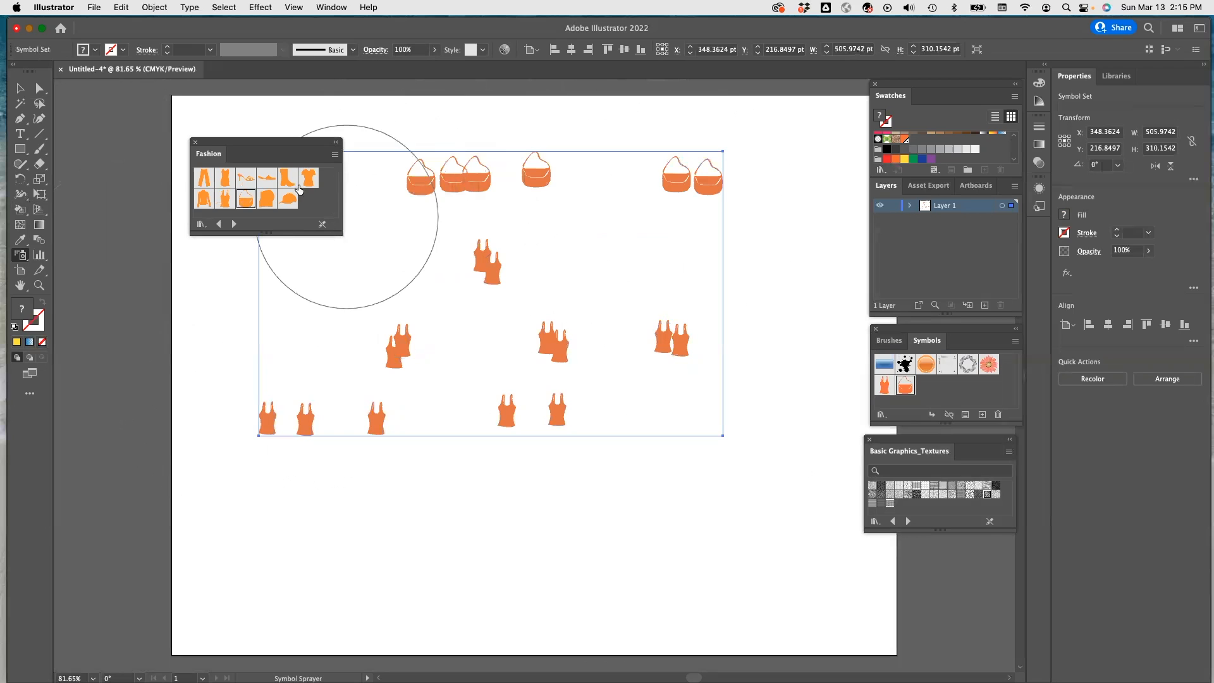
Stain the three leftmost handbags red with the Symbol Stainer tool and close the Fashion library
click(26, 258)
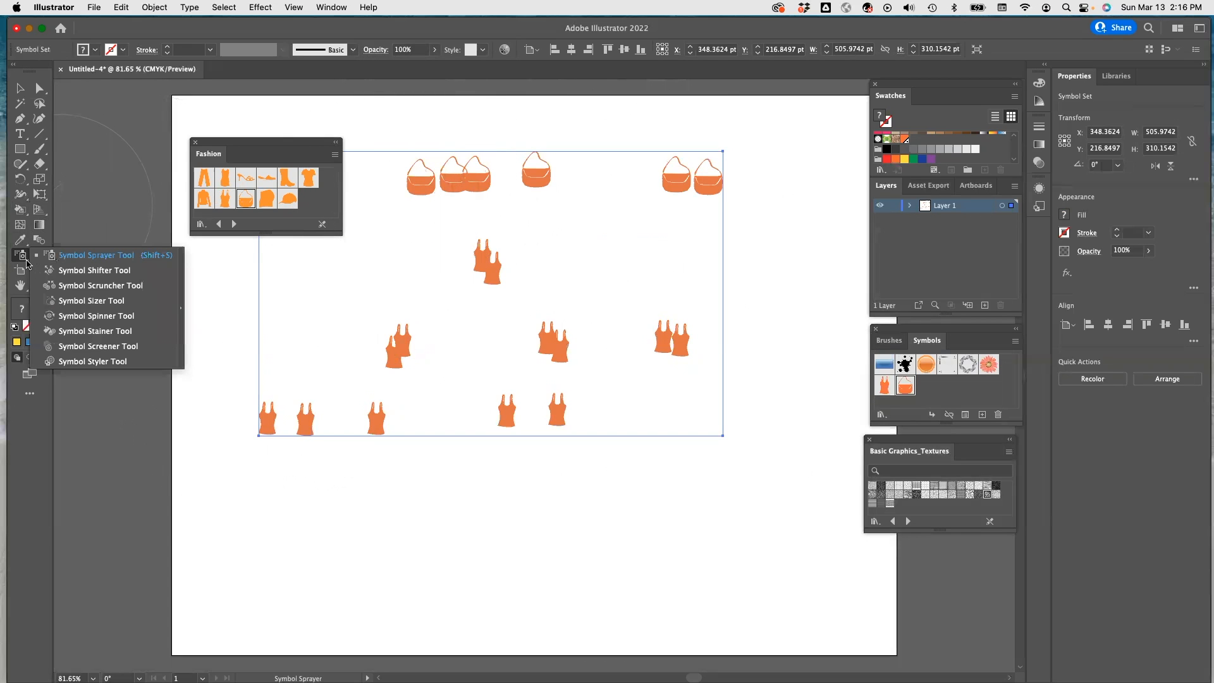
click(116, 336)
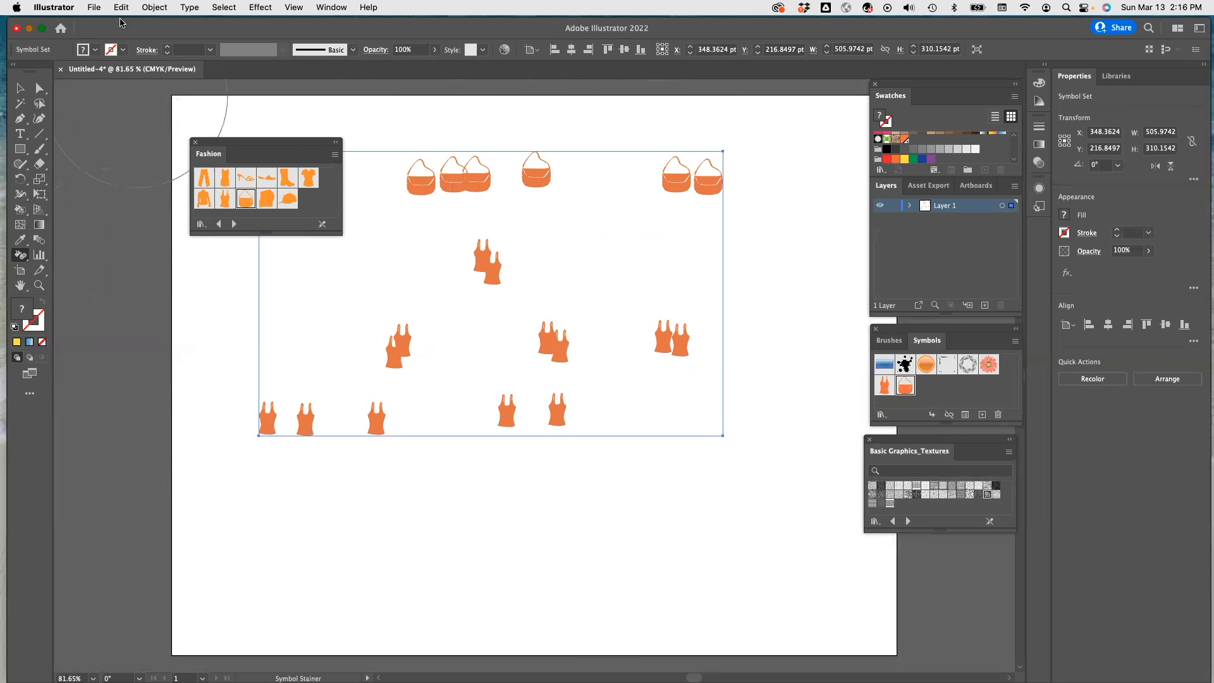
click(95, 51)
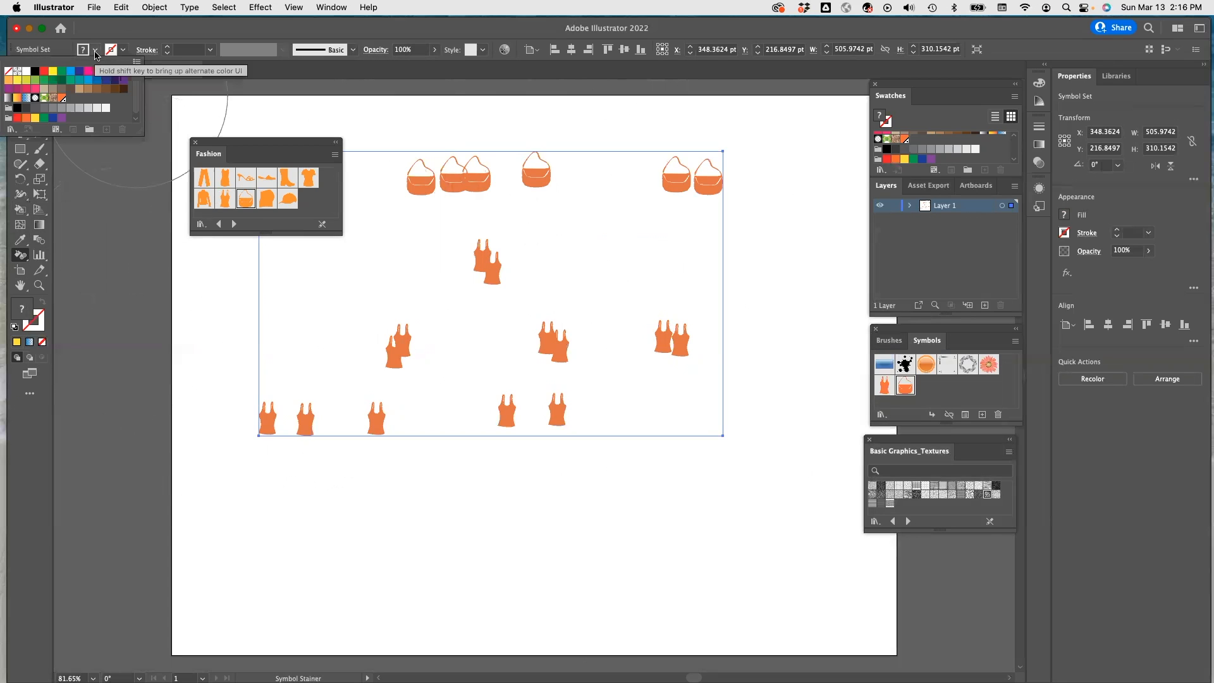
click(44, 74)
drag(447, 183, 559, 195)
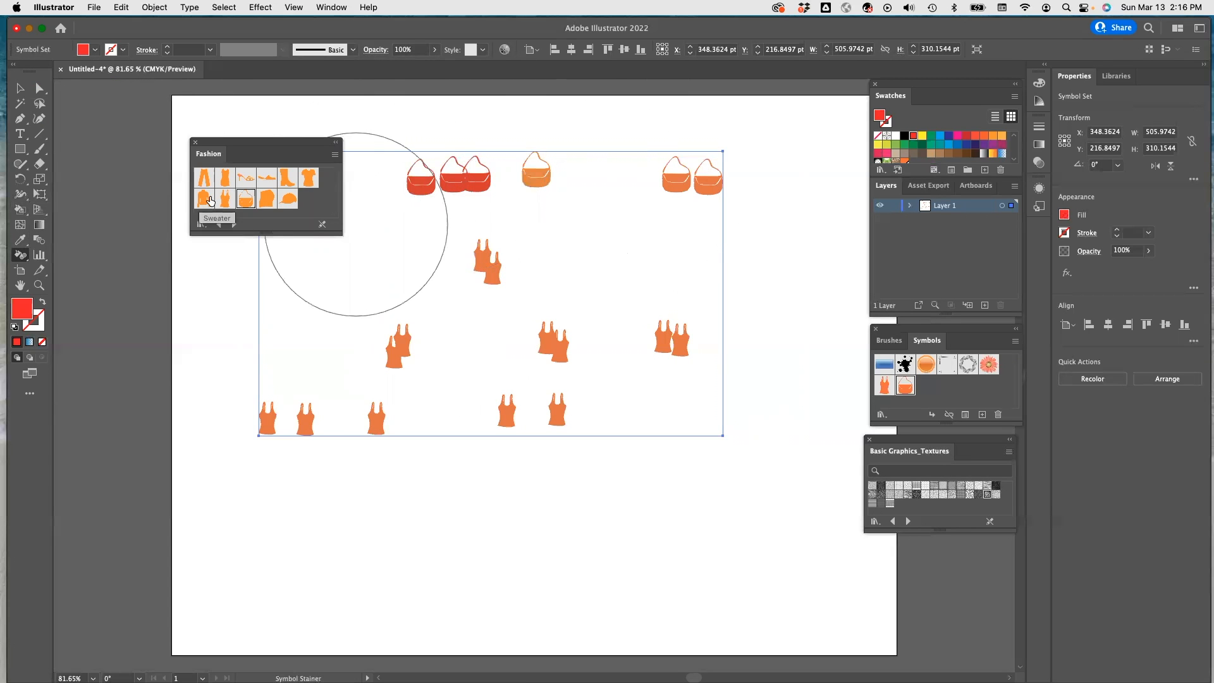
click(194, 143)
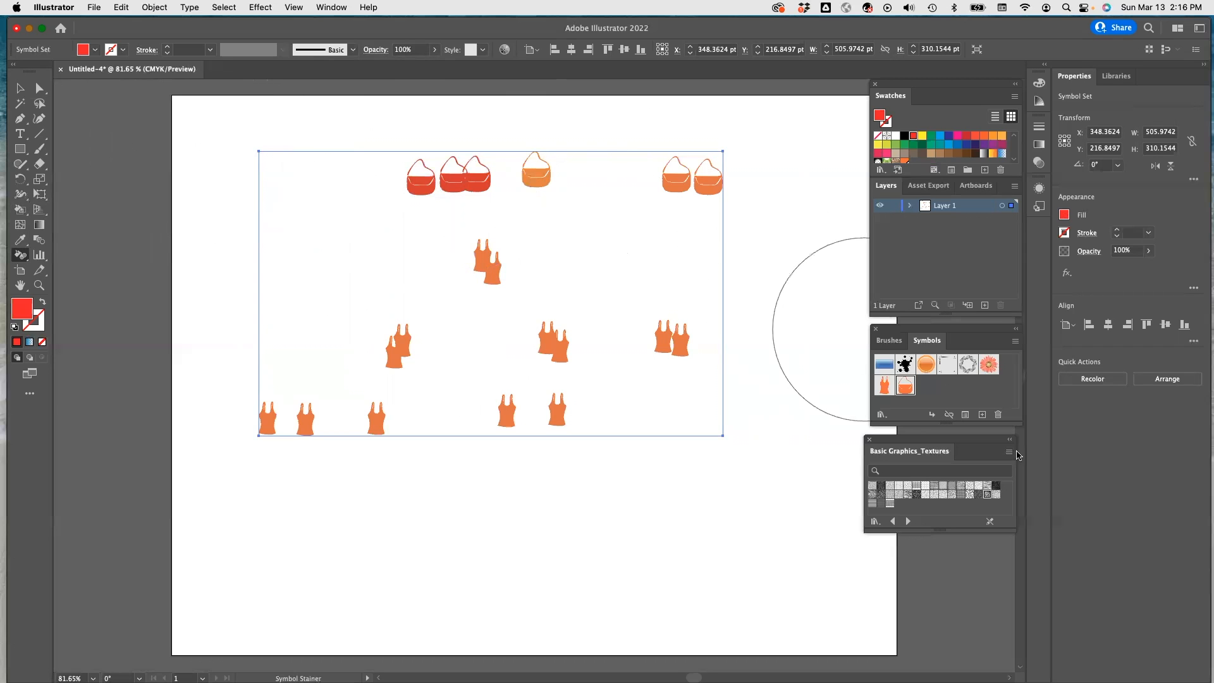
Load the Hair and Fur symbol library and spray small curved hair strands below the tank tops
click(879, 415)
click(900, 411)
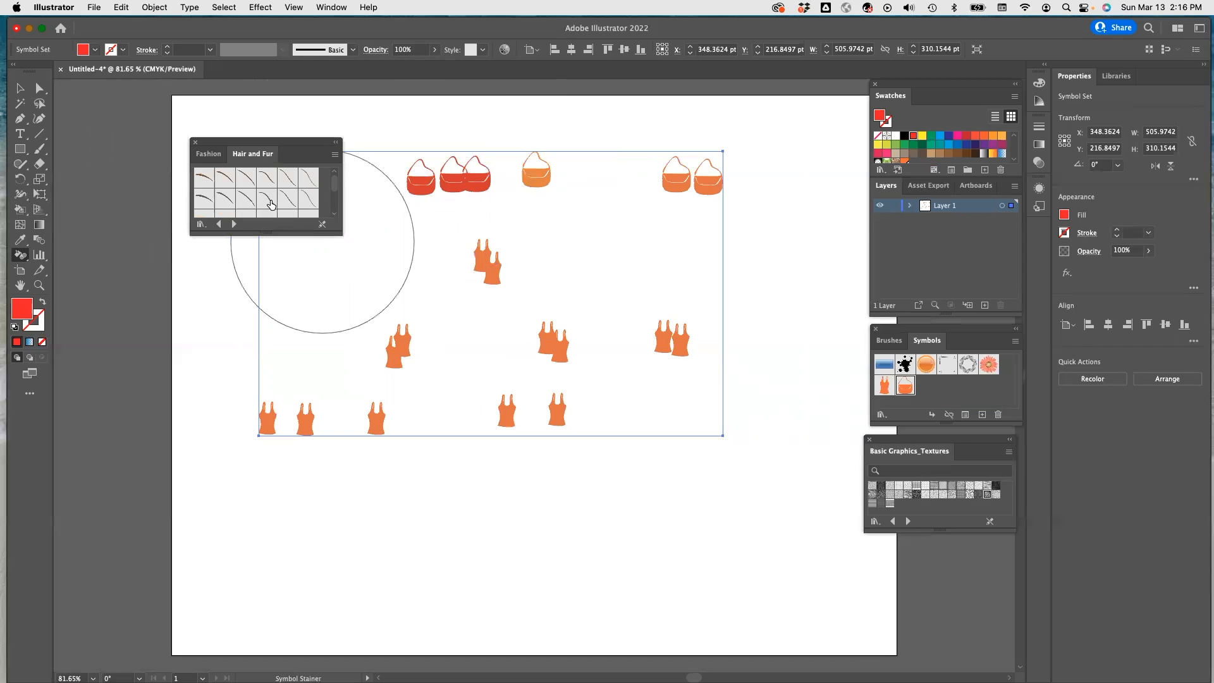
scroll(269, 204, down, 3)
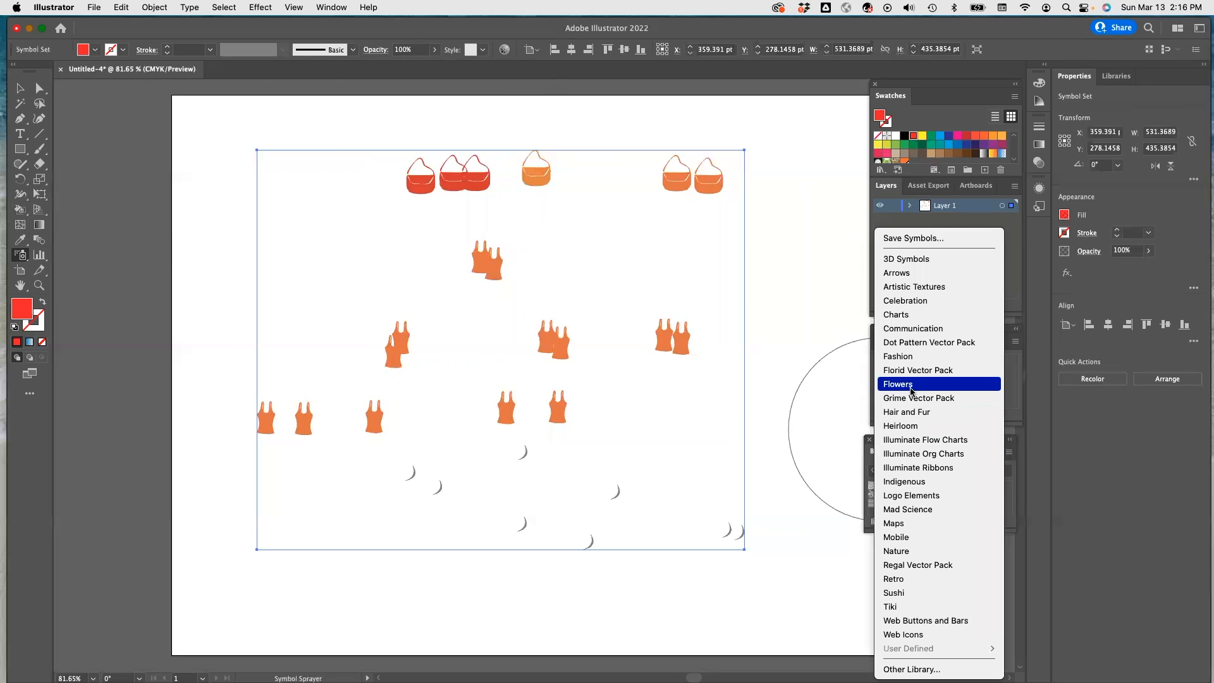
Load the Flowers symbol library and spray white daisies at the left of the set and red roses near its top center
click(911, 306)
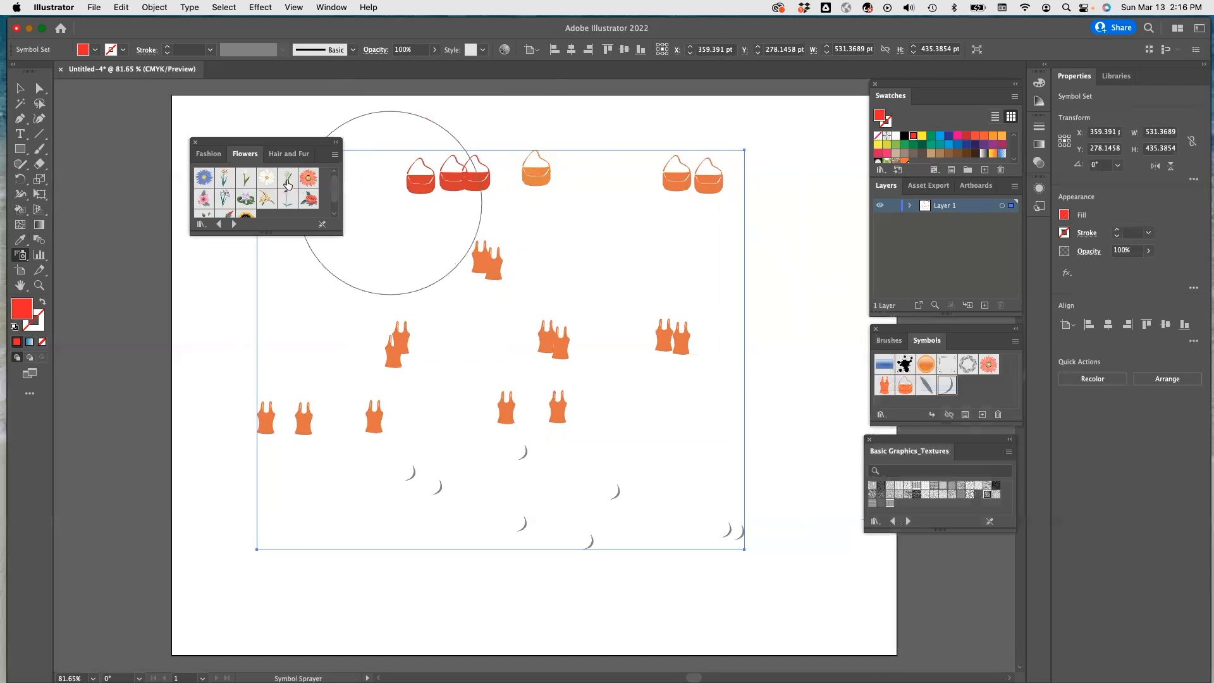
click(266, 180)
click(259, 291)
click(439, 293)
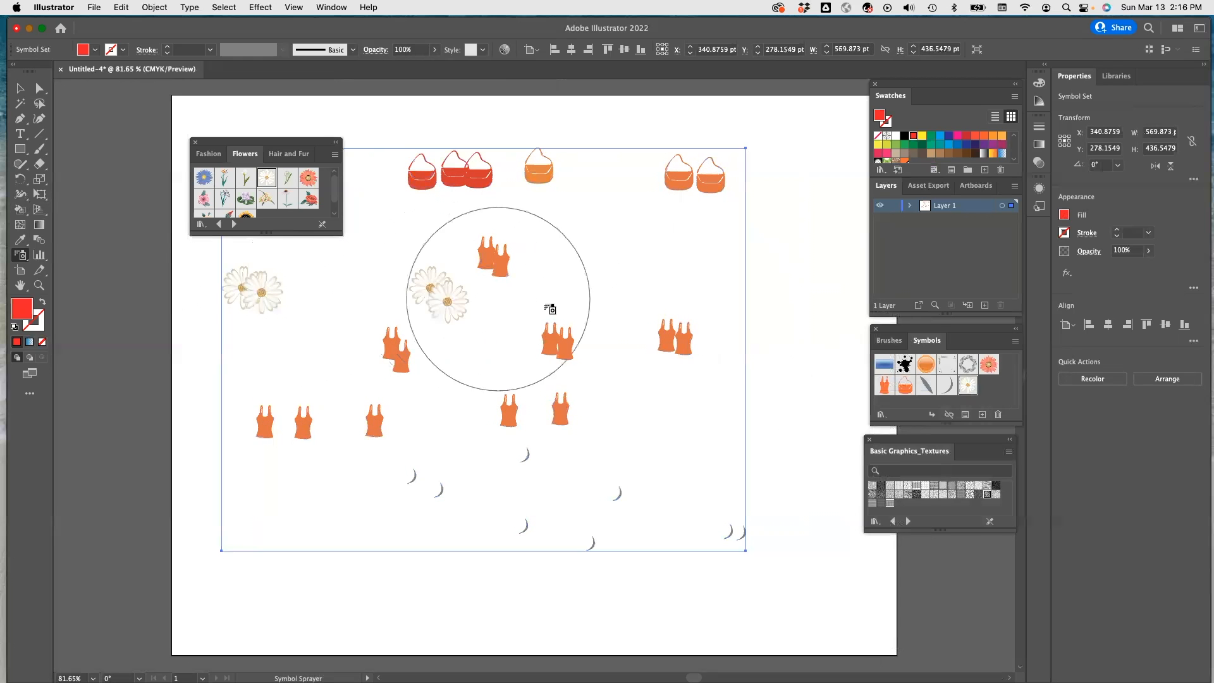
click(311, 201)
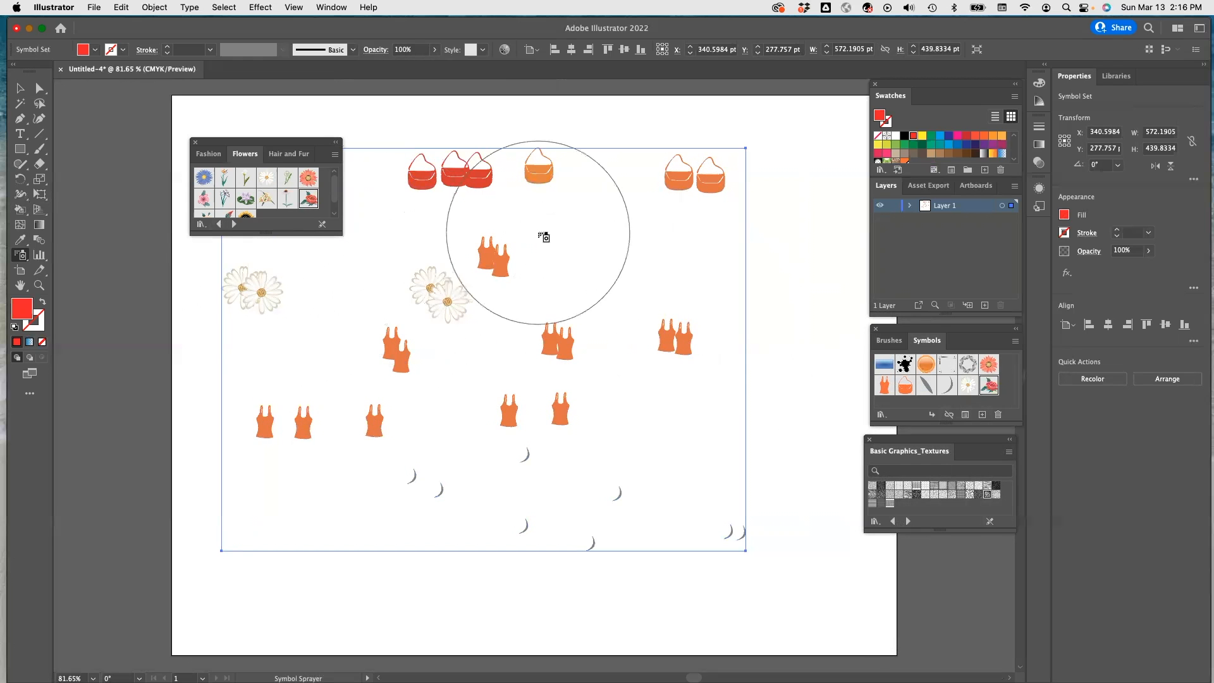
click(552, 223)
Advance to the Grime Vector Pack library and spray black ring splatters and long paint drips over the artboard
click(233, 224)
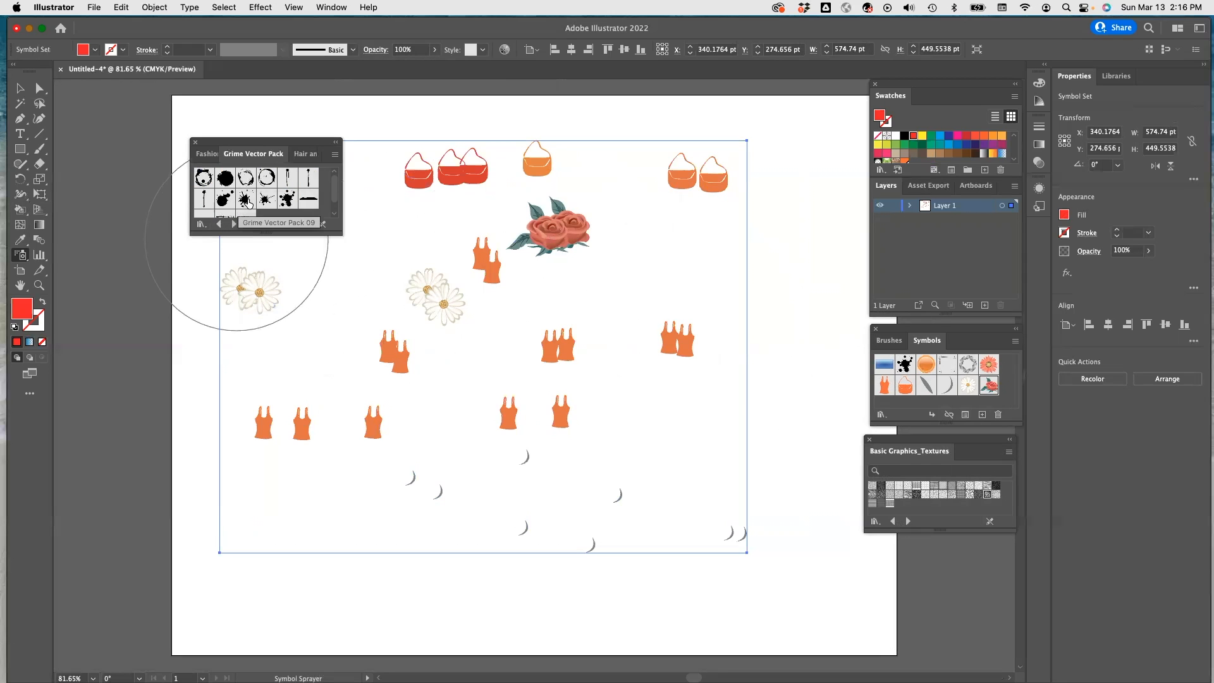
scroll(268, 199, down, 2)
scroll(268, 198, up, 1)
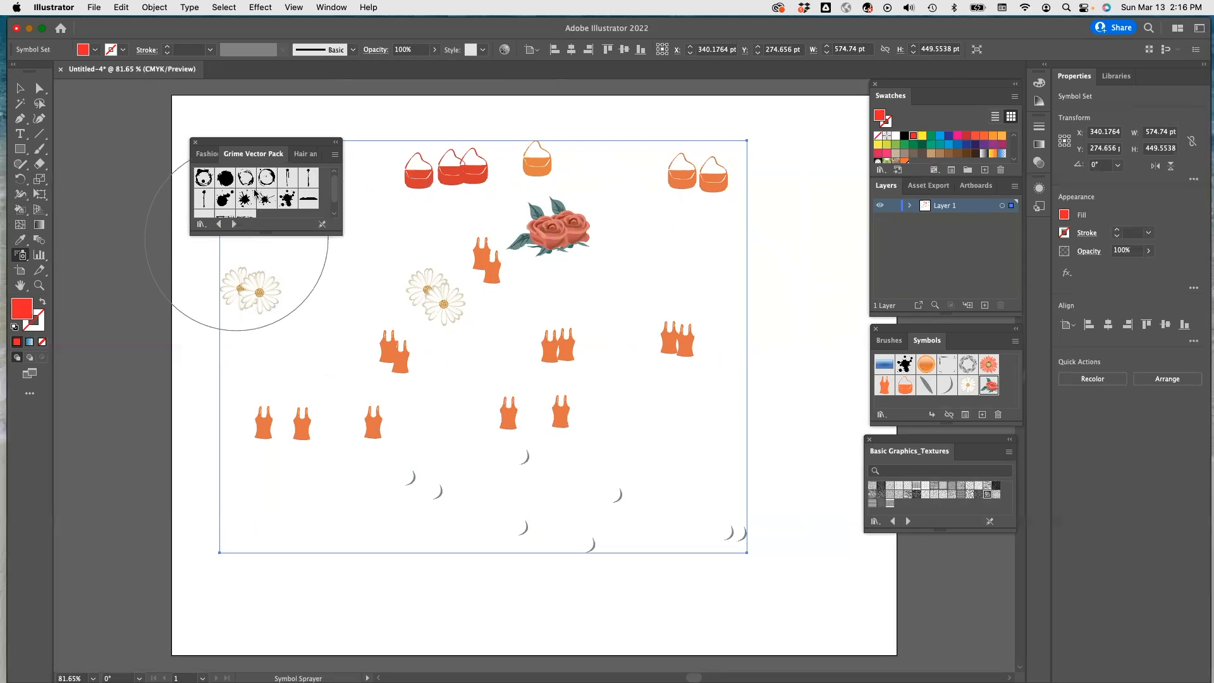
click(250, 182)
mouse_move(375, 314)
mouse_down()
mouse_move(507, 417)
mouse_move(637, 423)
mouse_up()
click(297, 179)
drag(645, 298, 645, 299)
scroll(319, 209, down, 1)
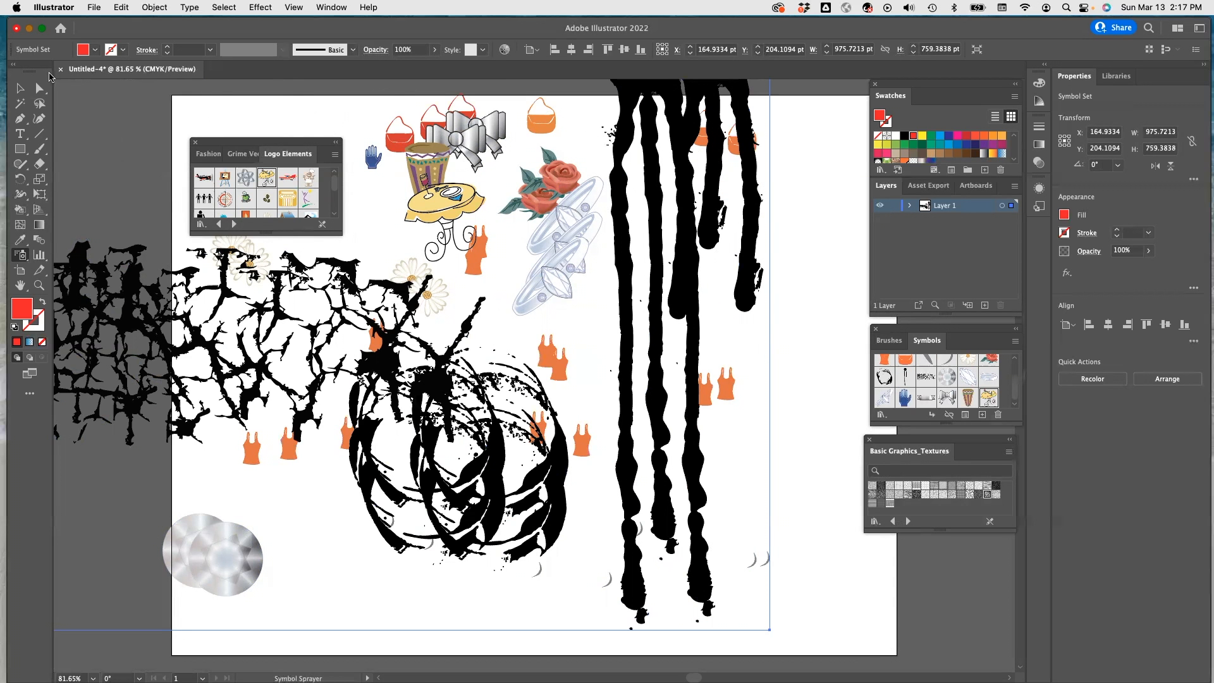
Close the current document and start a new file
click(61, 69)
click(614, 382)
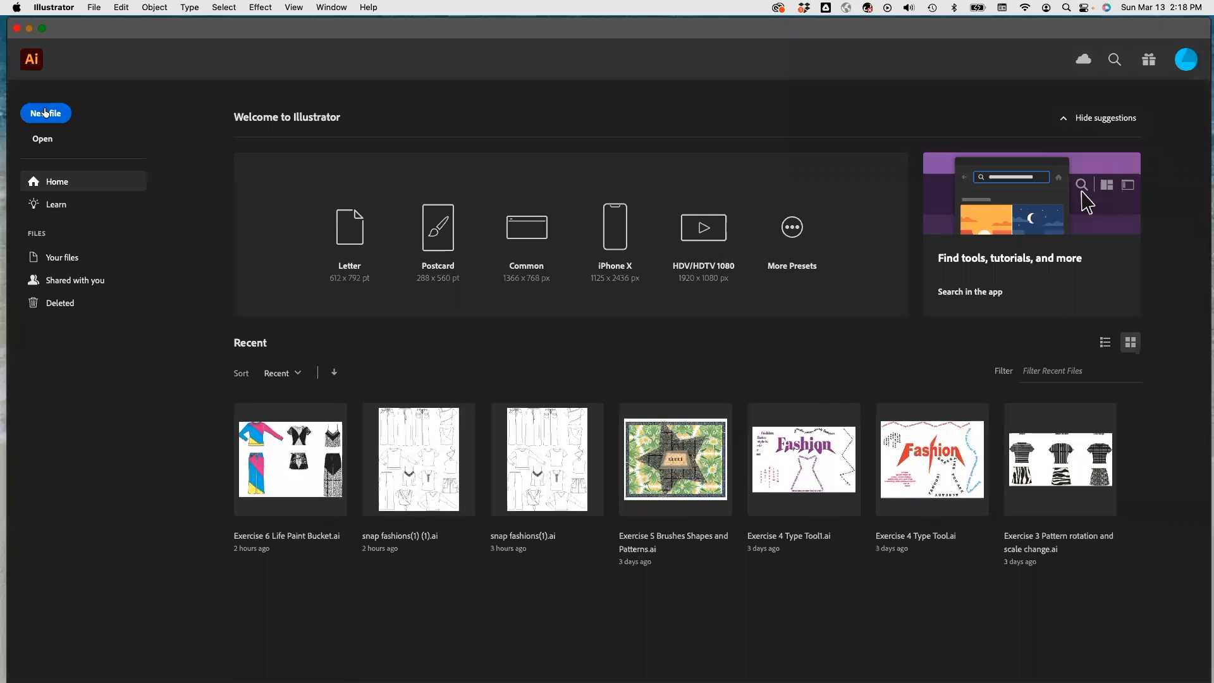
click(46, 113)
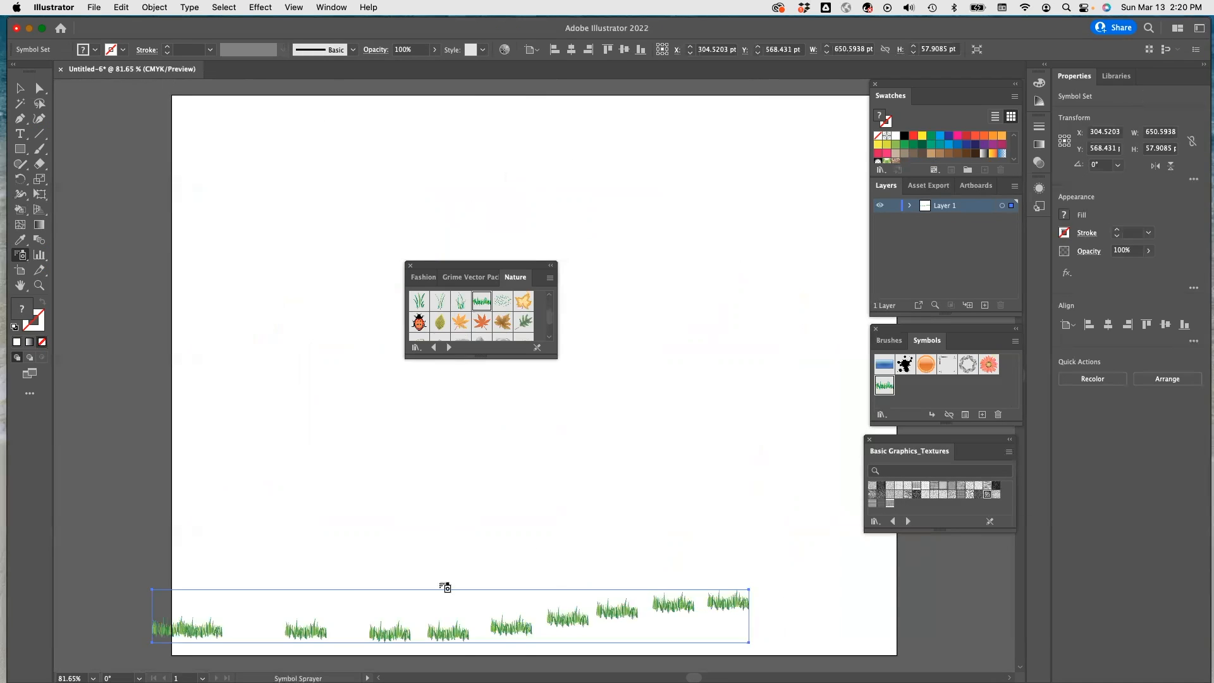
Spray more grass clumps above the row at the bottom of the artboard and move the grass set slightly upward
mouse_move(445, 587)
mouse_down()
mouse_move(626, 607)
mouse_move(699, 570)
mouse_move(534, 553)
mouse_up()
click(20, 89)
drag(447, 507, 447, 471)
Scrunch the grass clumps with the Symbol Scruncher tool and pick the third grass symbol in the Nature library
drag(21, 255, 82, 286)
mouse_move(249, 520)
mouse_down()
mouse_move(734, 577)
mouse_move(478, 545)
mouse_up()
click(461, 301)
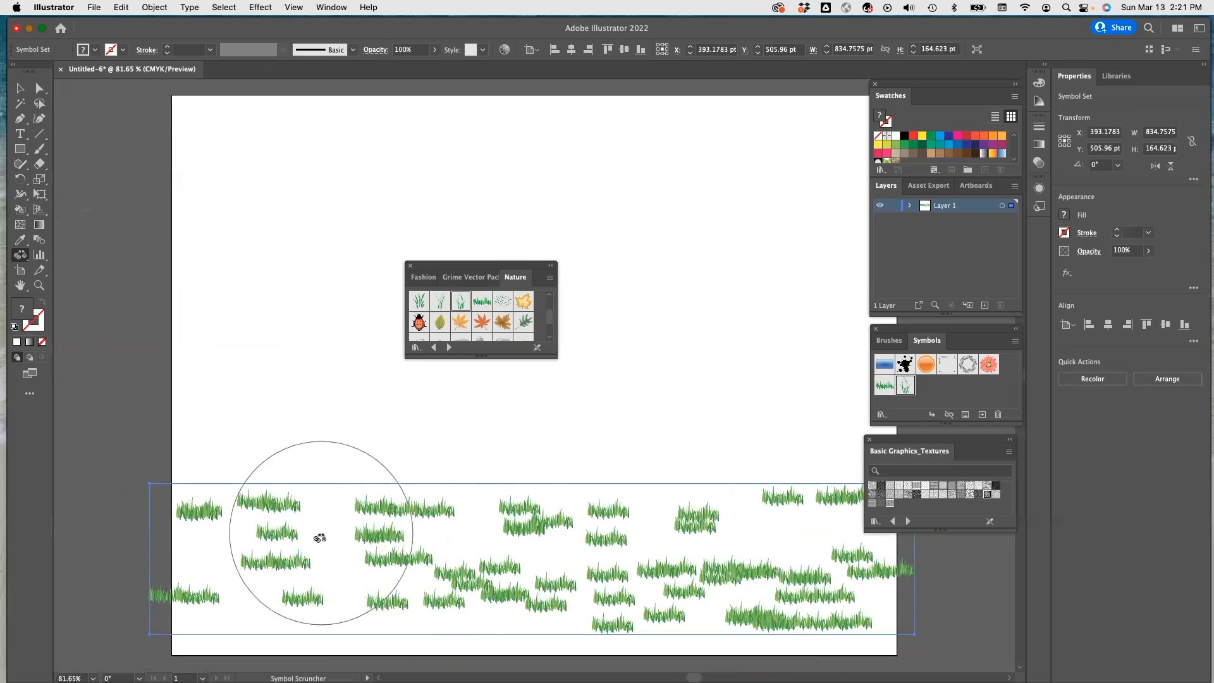
Spray the third grass symbol among the grass clumps and the first Nature grass symbol above them
mouse_move(20, 255)
mouse_down()
mouse_move(108, 272)
mouse_move(95, 254)
mouse_up()
mouse_move(311, 539)
mouse_down()
mouse_move(713, 605)
mouse_move(635, 550)
mouse_up()
drag(240, 604, 481, 626)
click(420, 303)
mouse_move(323, 481)
mouse_down()
mouse_move(750, 522)
mouse_move(674, 490)
mouse_up()
Spray the scattered-leaves symbol from the Nature library around the grass and adjust the patches with the Symbol Scruncher
click(505, 303)
mouse_move(193, 461)
mouse_down()
mouse_move(316, 549)
mouse_move(249, 443)
mouse_up()
drag(20, 255, 82, 286)
mouse_move(265, 468)
mouse_down()
mouse_move(444, 477)
mouse_move(543, 416)
mouse_up()
Reposition and resize the sprayed grass set on the artboard, and move the Symbols and Basic Graphics_Textures panels clear of the artwork
click(20, 88)
drag(95, 391, 172, 359)
drag(945, 329, 1134, 406)
drag(942, 439, 1147, 520)
drag(984, 358, 894, 366)
drag(564, 400, 568, 362)
drag(894, 658, 895, 612)
drag(602, 360, 601, 404)
Spray more of the low grass clump symbol across the lower edge of the artboard
click(481, 301)
click(200, 648)
drag(20, 255, 86, 254)
mouse_move(215, 630)
mouse_down()
mouse_move(423, 645)
mouse_move(528, 619)
mouse_move(616, 629)
mouse_move(836, 620)
mouse_move(815, 580)
mouse_move(602, 585)
mouse_move(341, 618)
mouse_move(632, 626)
mouse_up()
Spray clusters of the tree symbol from the Nature library across the back of the scene and along its sides
scroll(438, 330, down, 5)
click(461, 328)
key(shift+s)
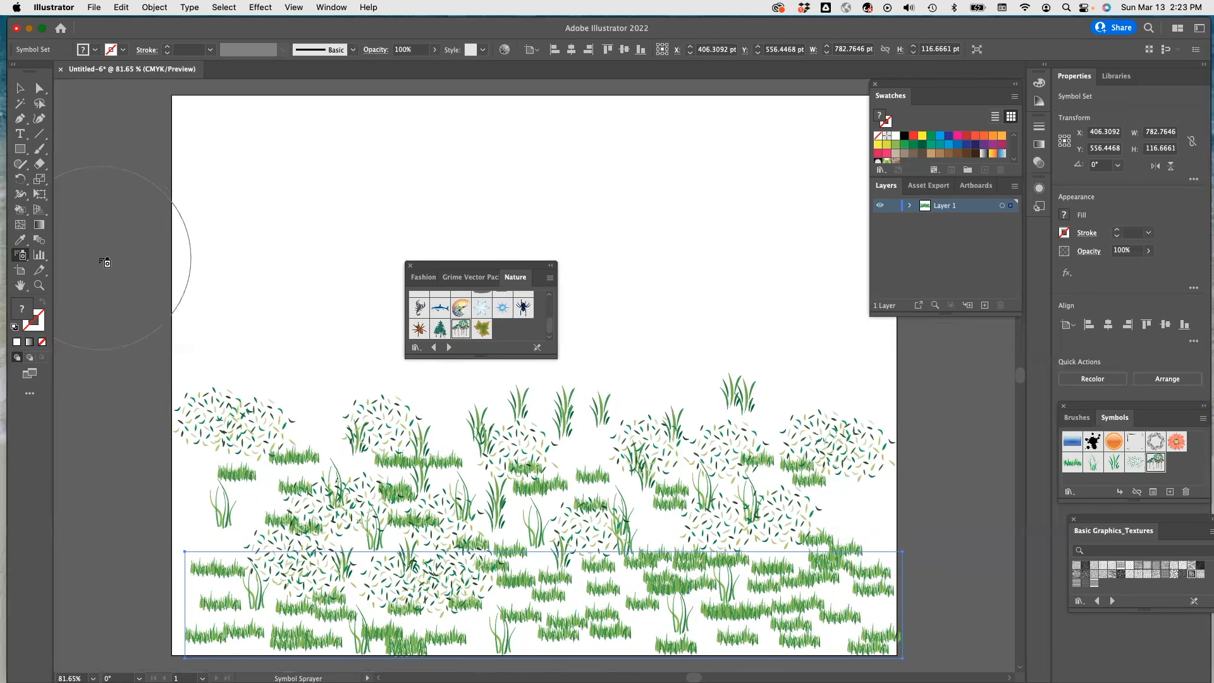
mouse_move(304, 446)
mouse_down()
mouse_move(252, 491)
mouse_move(446, 437)
mouse_up()
mouse_move(568, 445)
mouse_down()
mouse_move(559, 414)
mouse_move(565, 428)
mouse_move(650, 424)
mouse_move(683, 411)
mouse_up()
mouse_move(841, 488)
mouse_down()
mouse_move(851, 495)
mouse_move(782, 504)
mouse_up()
drag(320, 487, 322, 484)
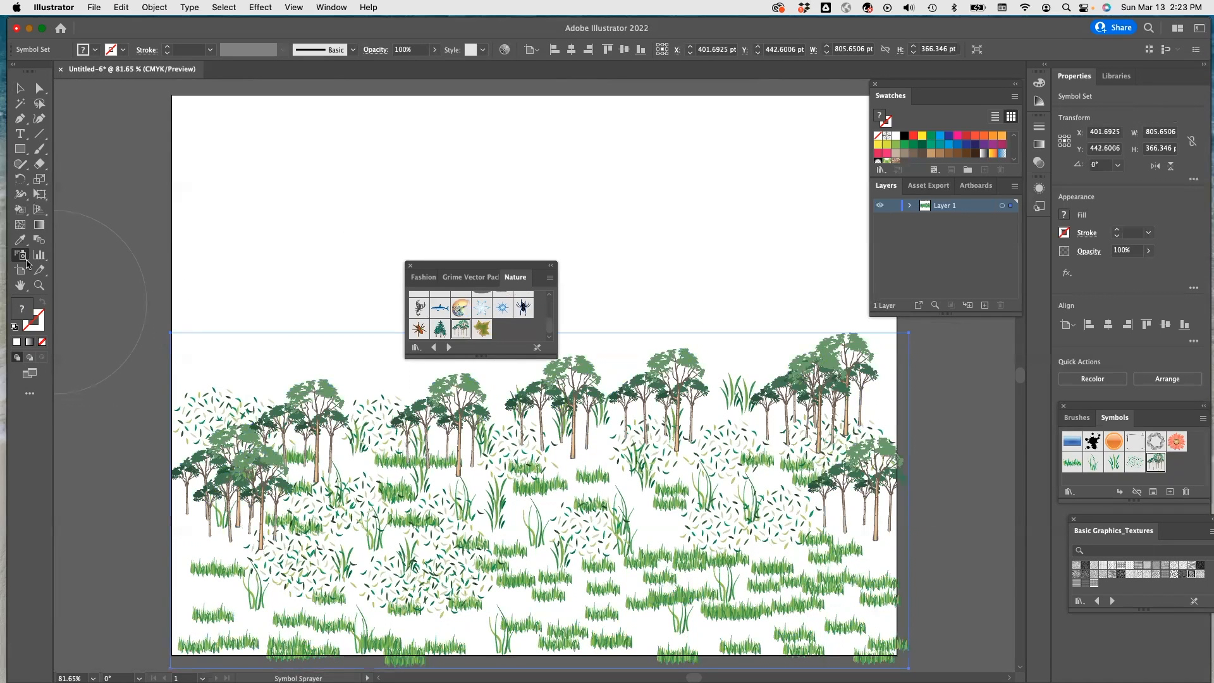
Enlarge the trees across the scene with the Symbol Sizer and undo the last enlargement
drag(26, 264, 73, 302)
drag(297, 430, 349, 428)
drag(442, 425, 472, 443)
drag(580, 424, 698, 416)
drag(828, 406, 782, 422)
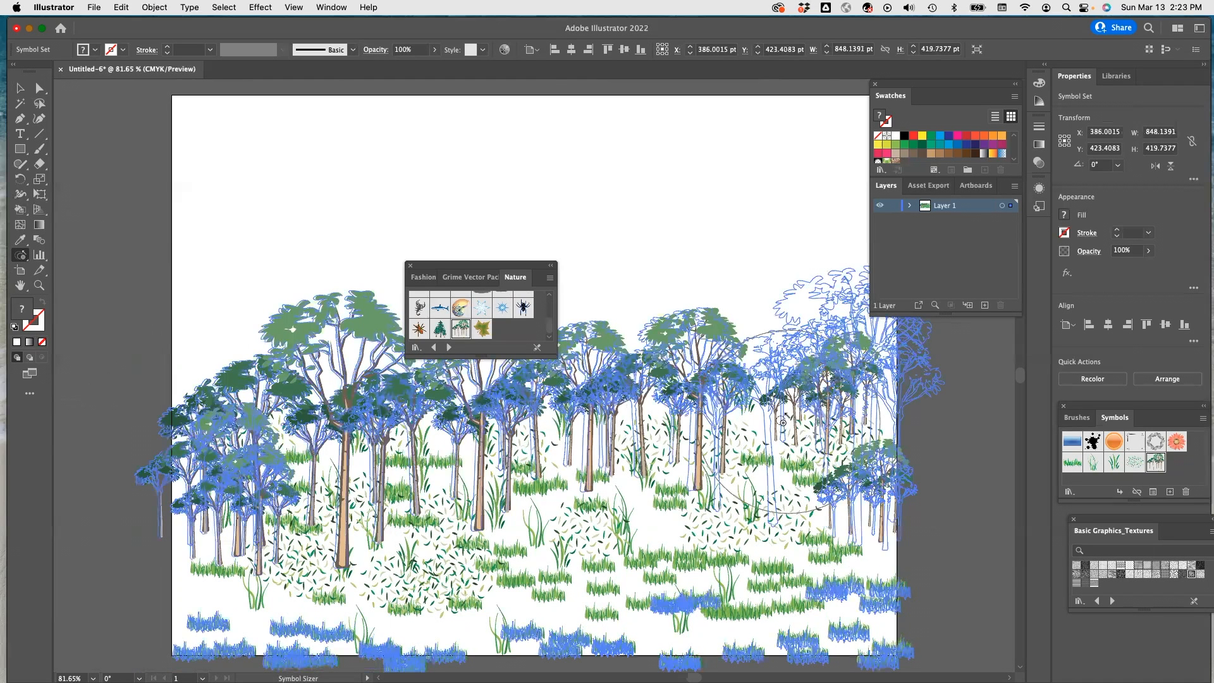
drag(832, 505, 826, 513)
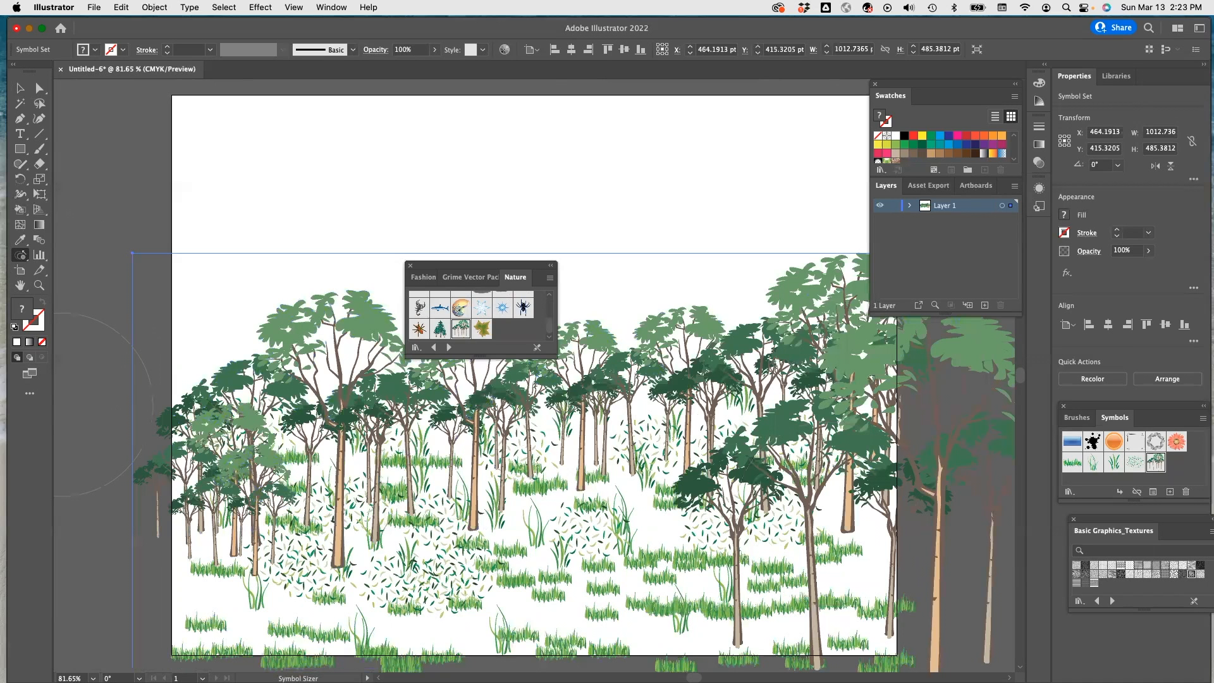
key(super+z)
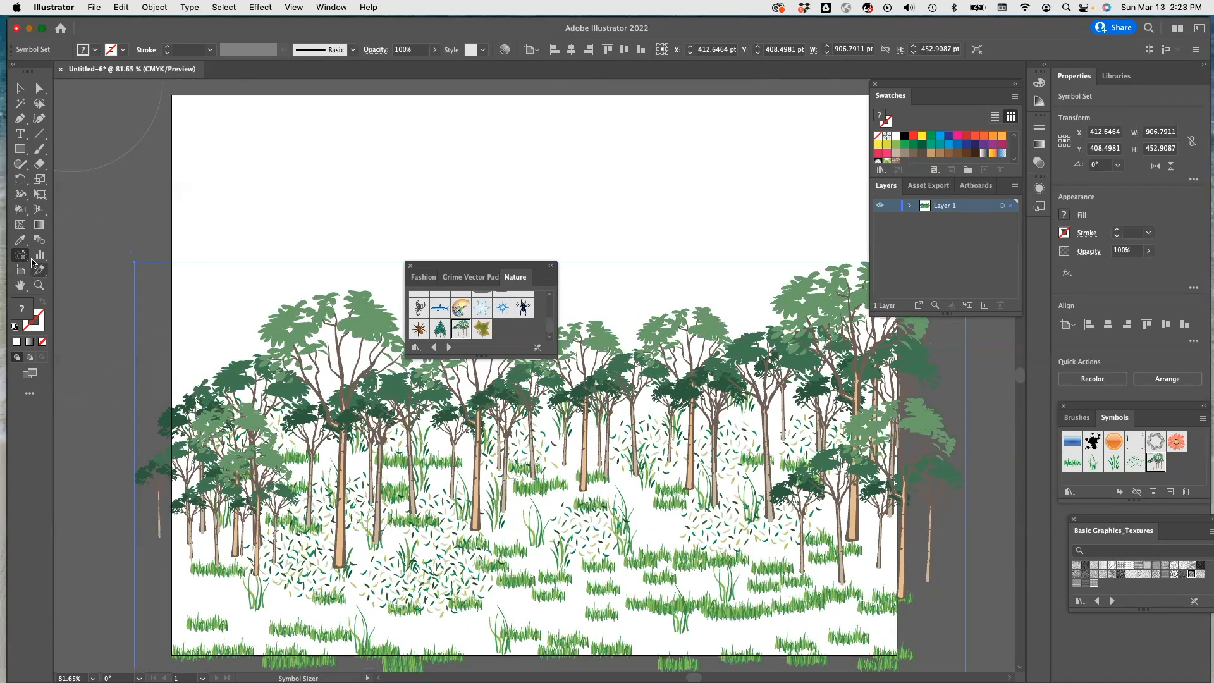
Move the trees with the Symbol Shifter, pulling those beyond the right side back onto the artboard and spacing out the rest
drag(28, 265, 76, 267)
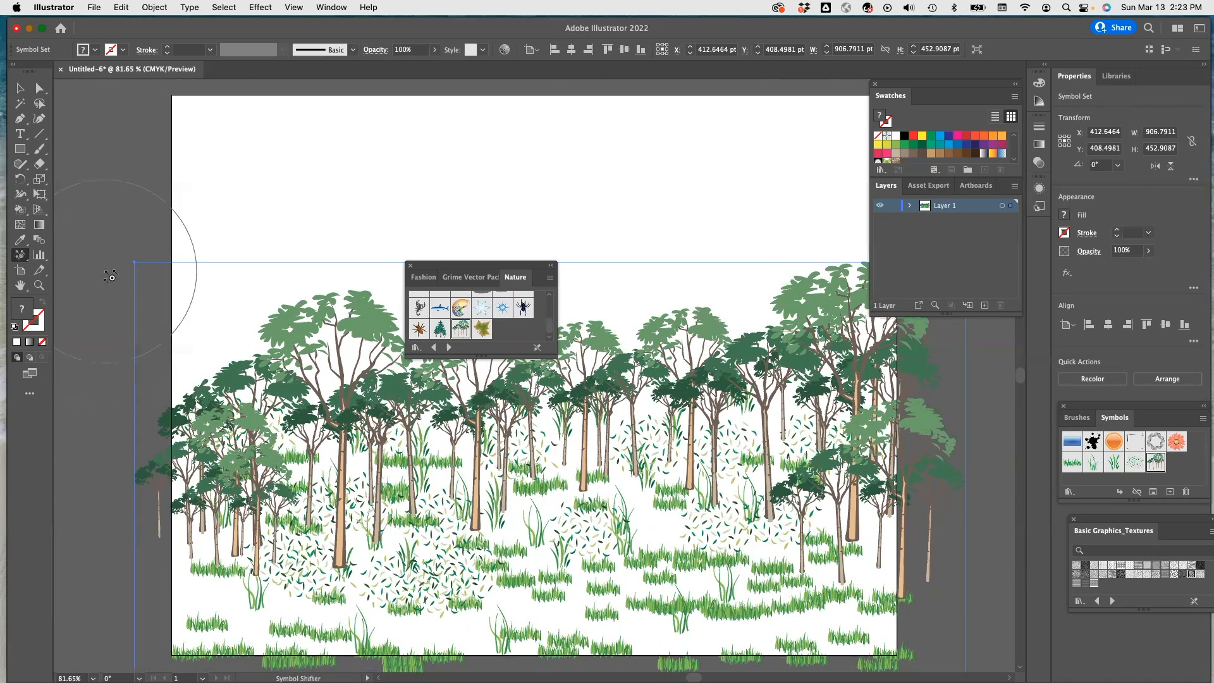
mouse_move(868, 415)
mouse_down()
mouse_move(791, 413)
mouse_move(695, 358)
mouse_move(674, 403)
mouse_move(612, 448)
mouse_move(581, 451)
mouse_up()
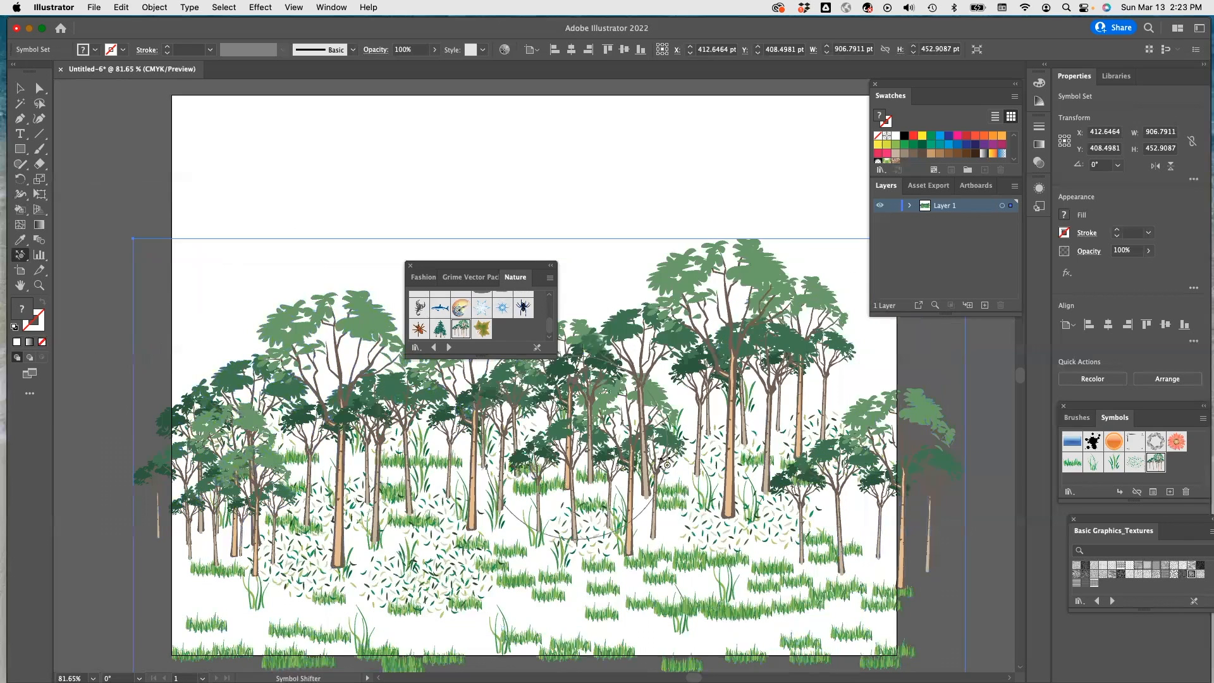
mouse_move(781, 481)
mouse_down()
mouse_move(769, 602)
mouse_move(722, 655)
mouse_move(751, 662)
mouse_move(739, 605)
mouse_move(685, 614)
mouse_move(697, 553)
mouse_move(451, 485)
mouse_move(538, 505)
mouse_move(499, 485)
mouse_up()
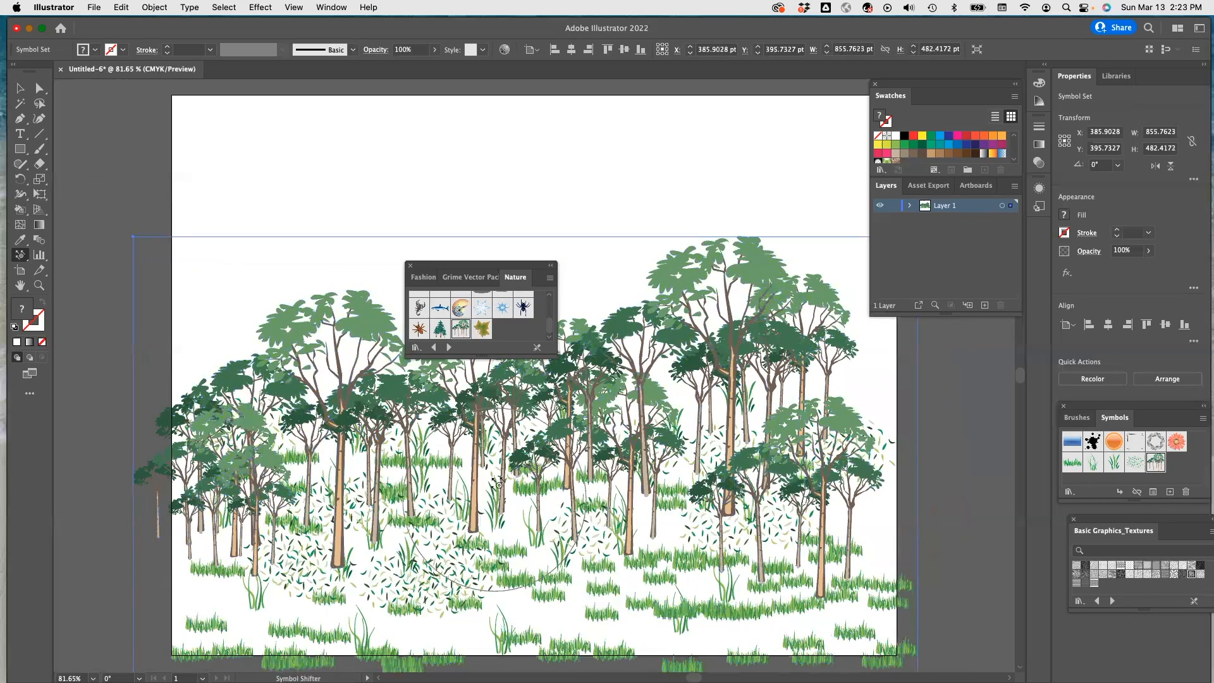
mouse_move(354, 418)
mouse_down()
mouse_move(429, 449)
mouse_move(276, 438)
mouse_move(319, 427)
mouse_up()
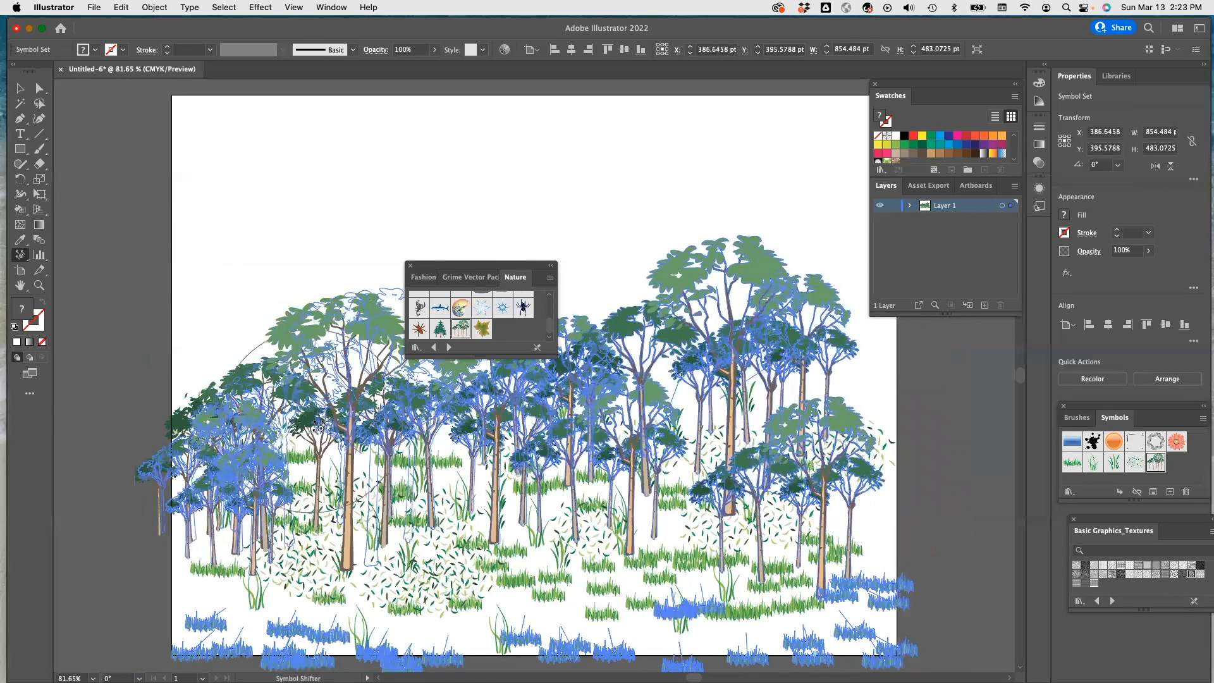
mouse_move(557, 333)
mouse_down()
mouse_move(796, 482)
mouse_move(534, 453)
mouse_up()
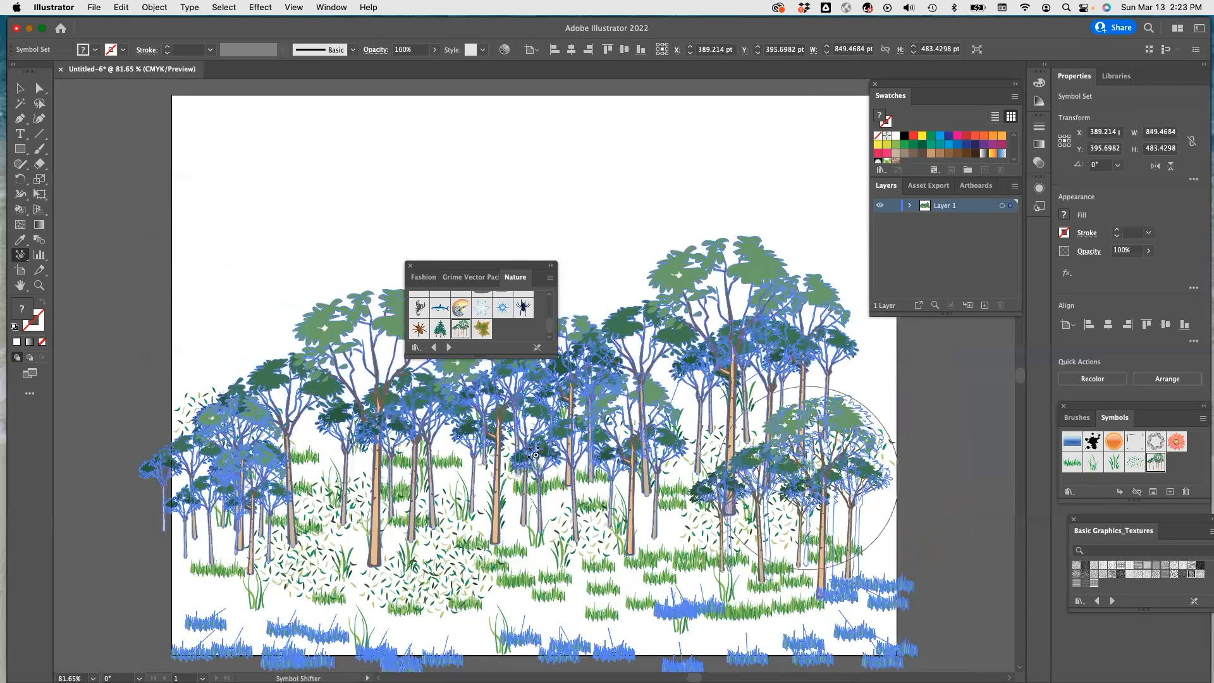
Spray butterflies and blooms over the scene, including daisies, gerberas, irises, water lilies, hibiscus and peach roses
drag(485, 317, 484, 318)
scroll(484, 318, up, 5)
scroll(487, 325, down, 5)
click(482, 317)
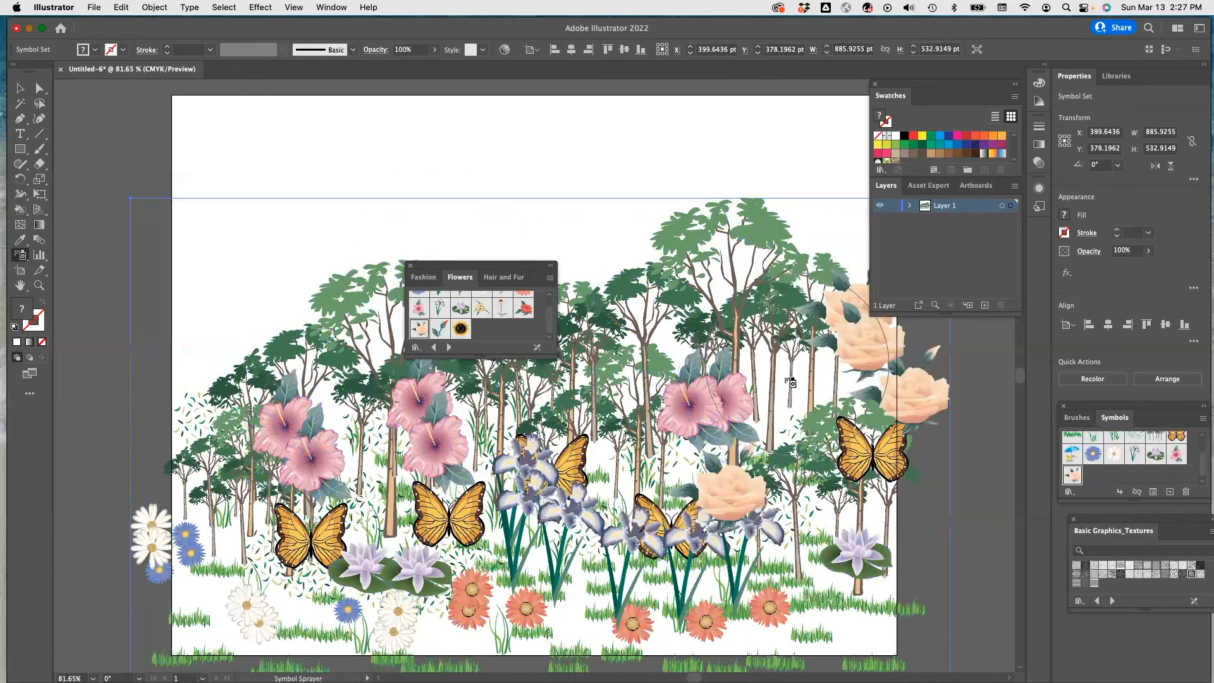
Spray red roses, calla lilies and rosebuds from the Flowers library among the trees and grass
click(523, 308)
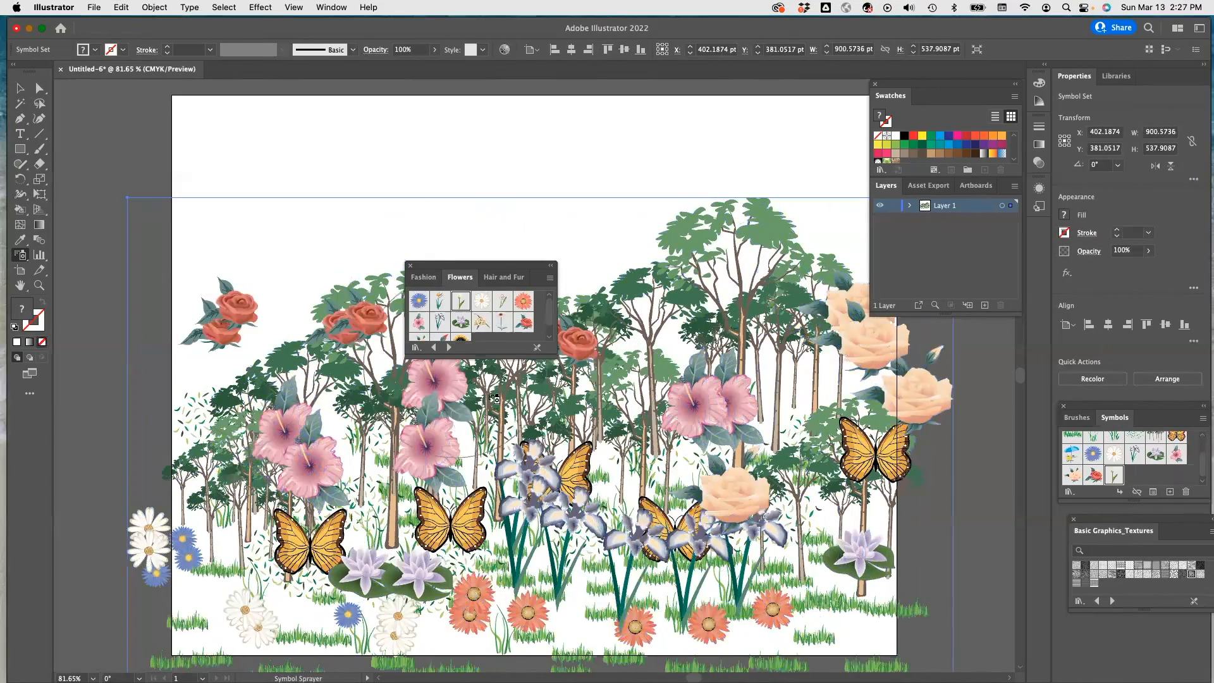
click(418, 323)
scroll(480, 317, down, 2)
click(440, 328)
Switch to the Celebration symbol library and spray balloons, fireworks, confetti and a red bow across the sky
click(423, 277)
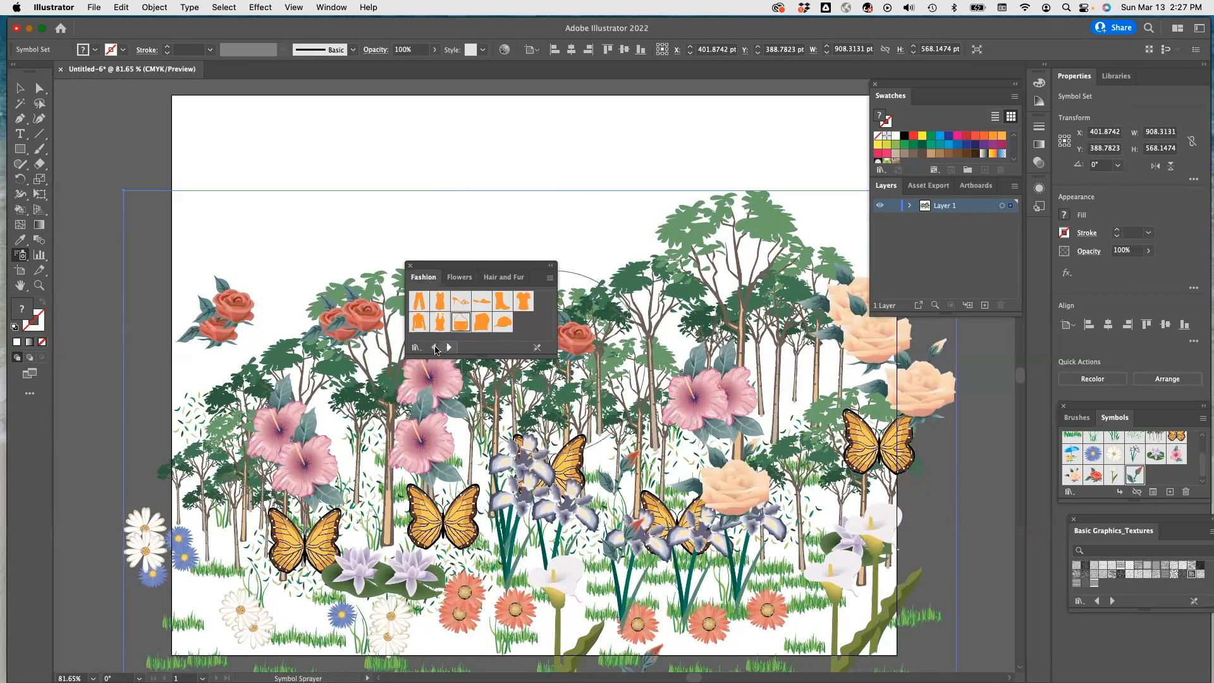
click(434, 347)
click(434, 347)
click(434, 347)
click(434, 347)
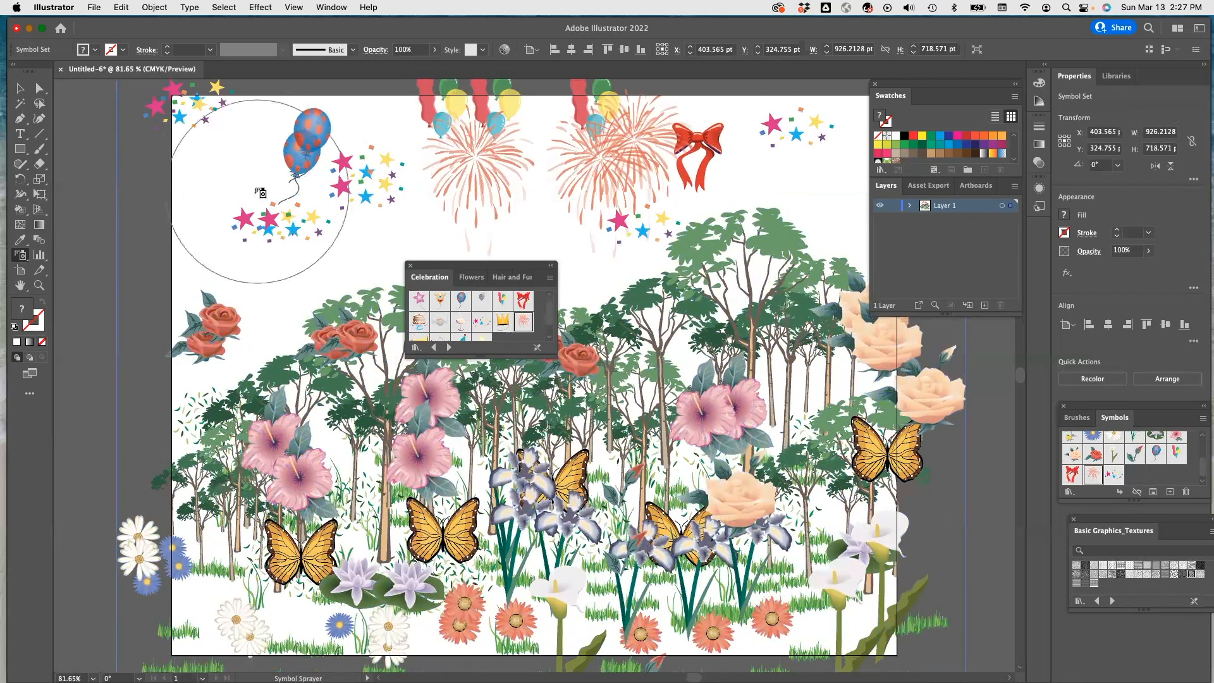
Add the smiling face balloon and the pink star balloon from the Celebration library to the sky
click(419, 320)
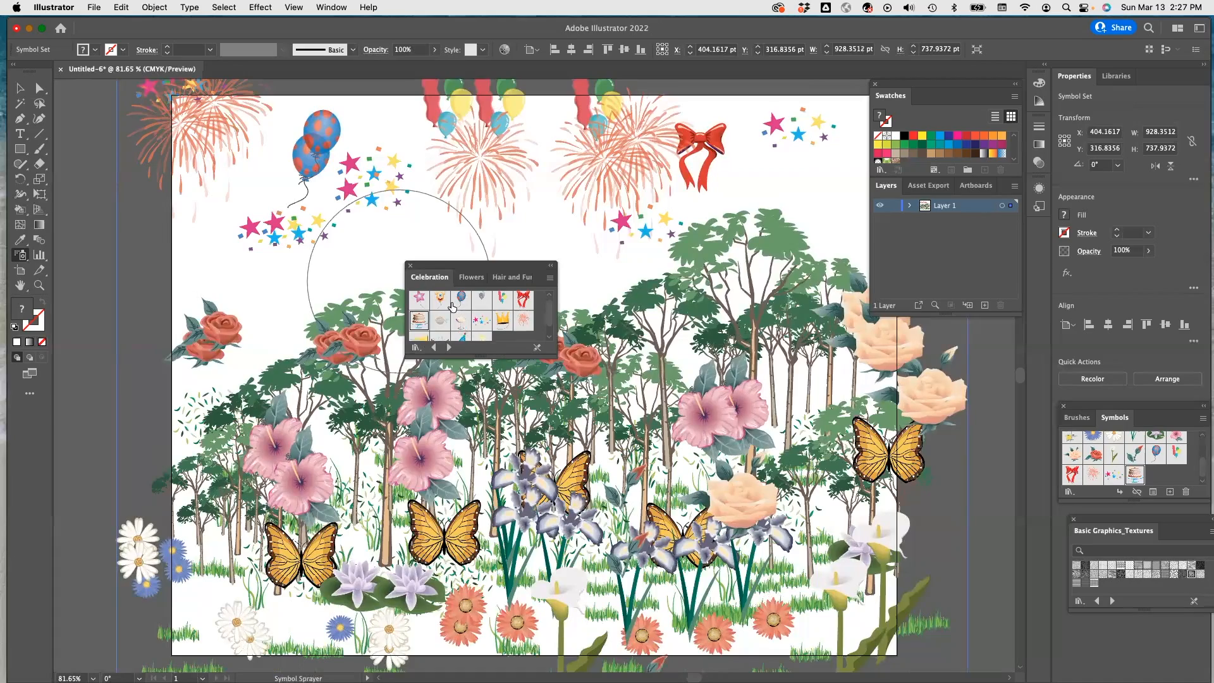
click(440, 300)
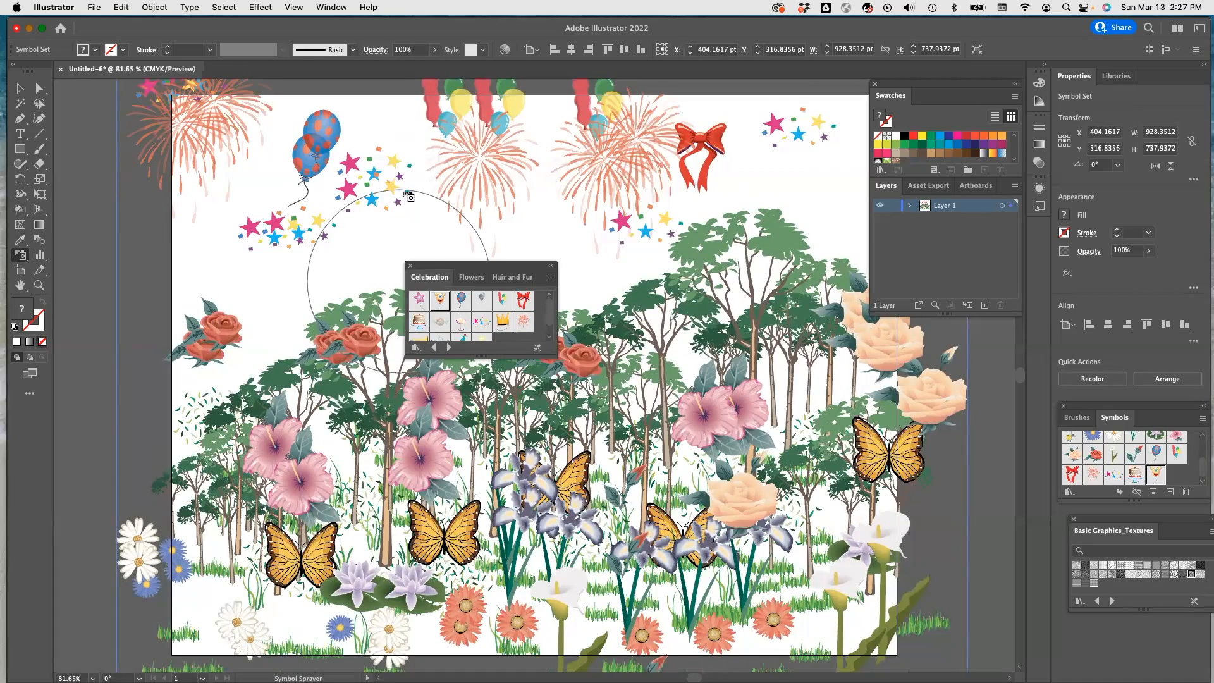
click(420, 299)
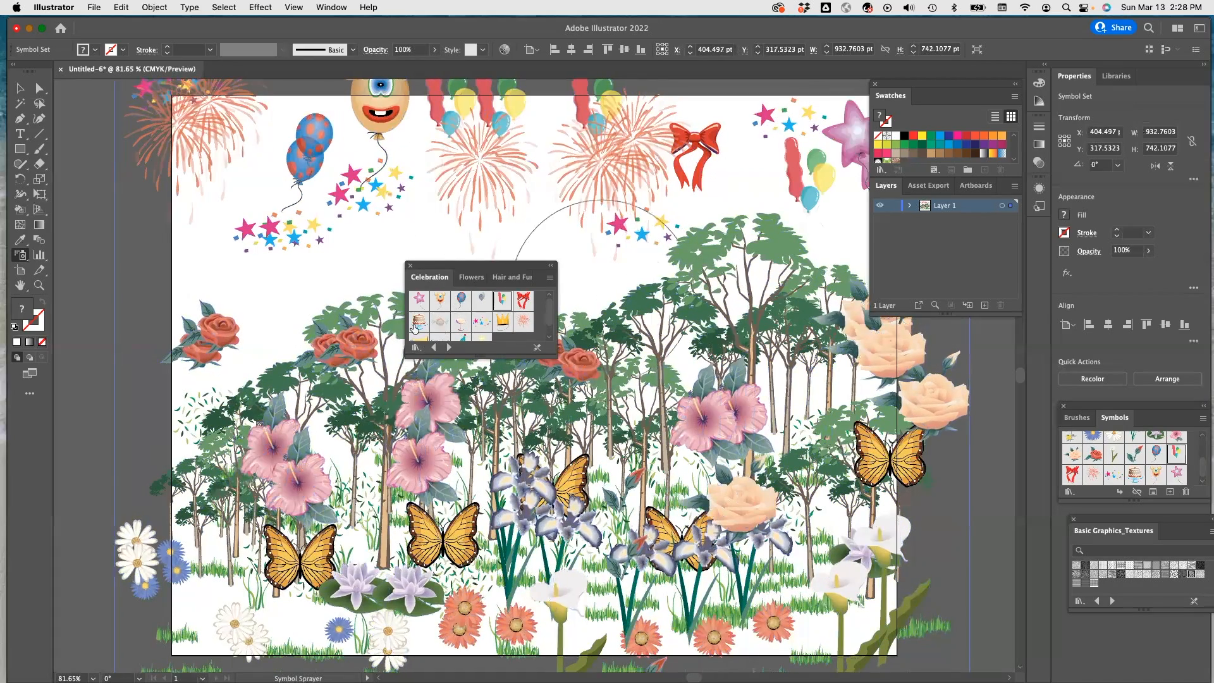
Spray more confetti above the treetops and place a party hat near the right side of the sky
scroll(480, 316, down, 1)
click(481, 307)
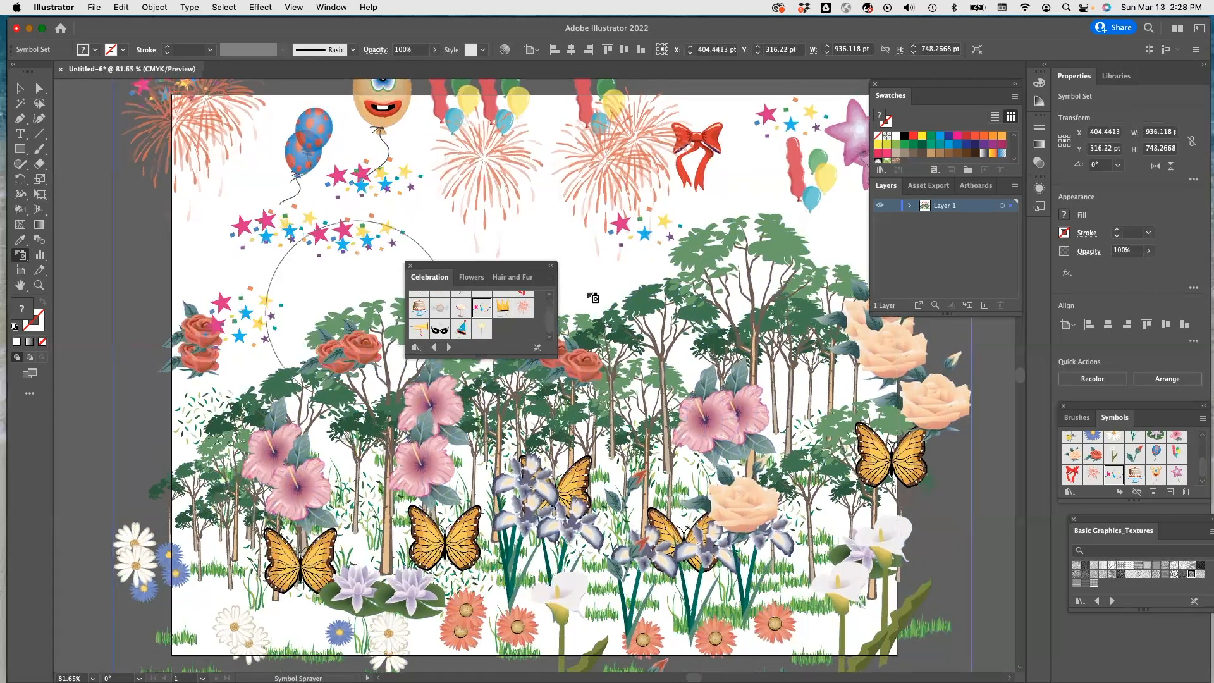
click(593, 298)
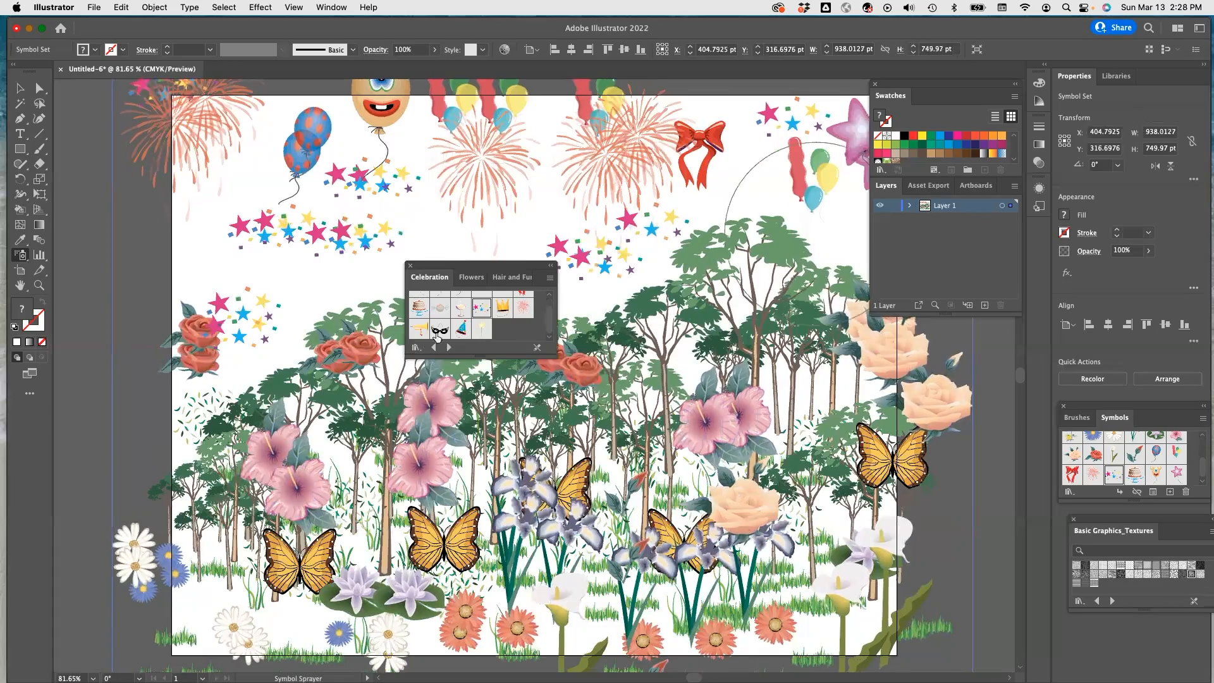
click(461, 329)
click(821, 257)
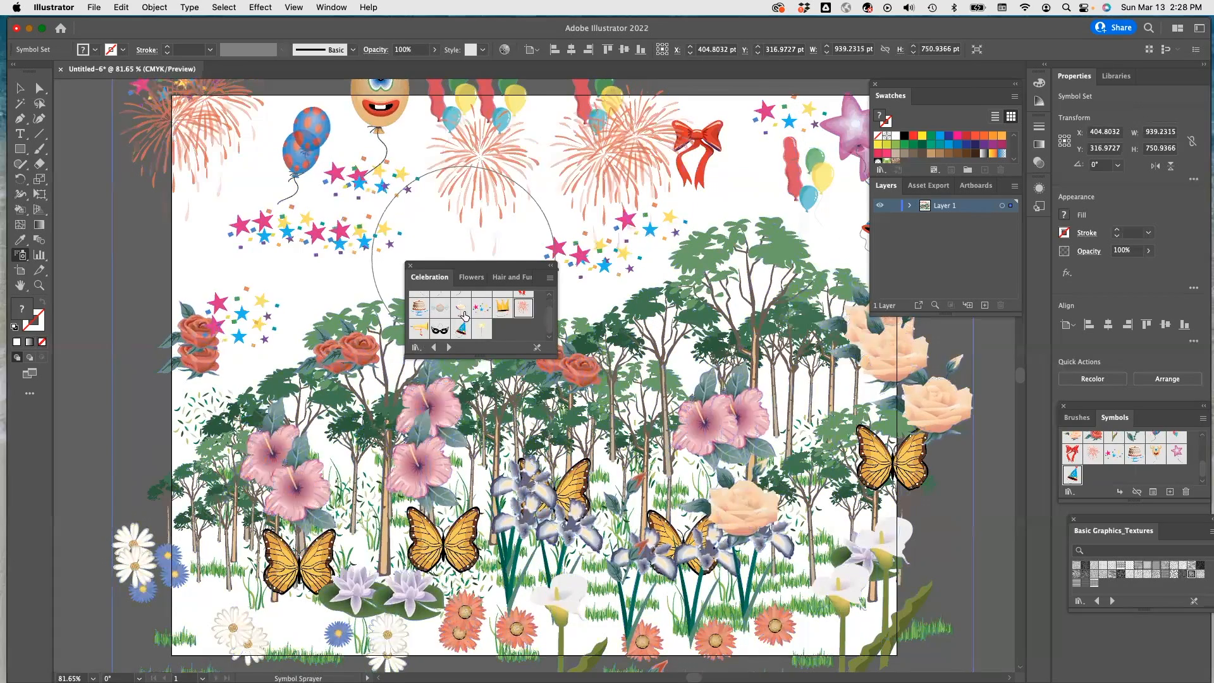
Spray the star-patterned purple balloons between the fireworks and place sparklers above the trees
scroll(482, 316, up, 1)
click(482, 301)
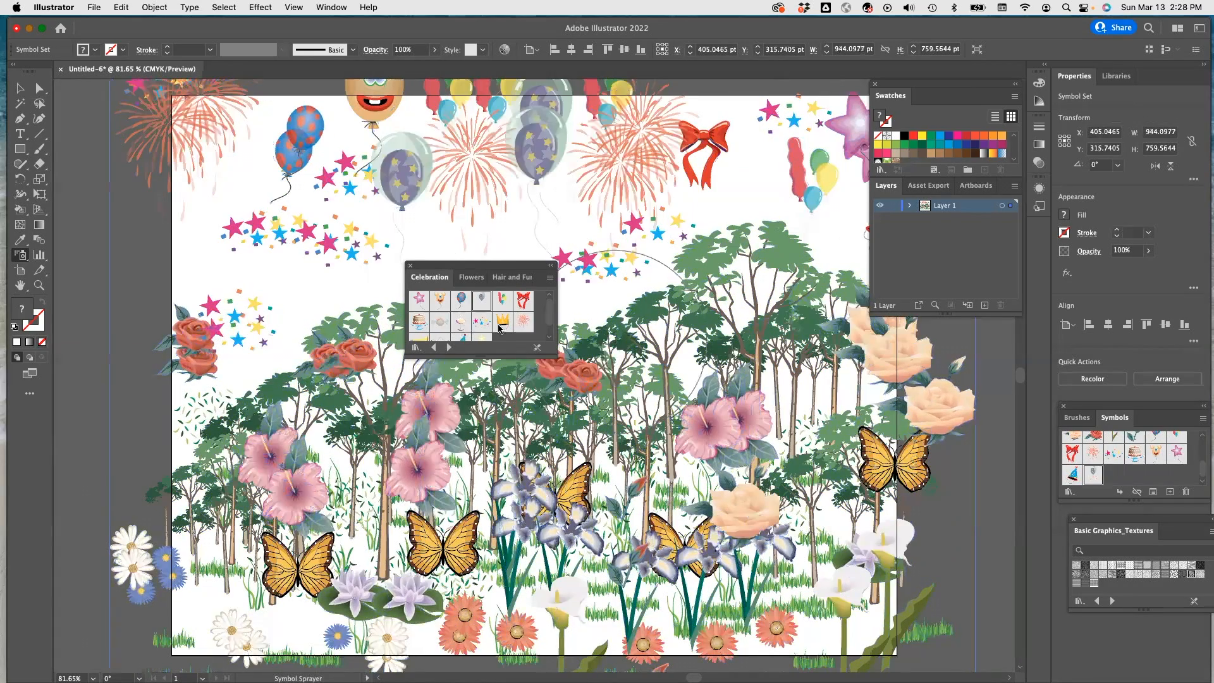
scroll(466, 328, down, 1)
click(481, 329)
click(683, 292)
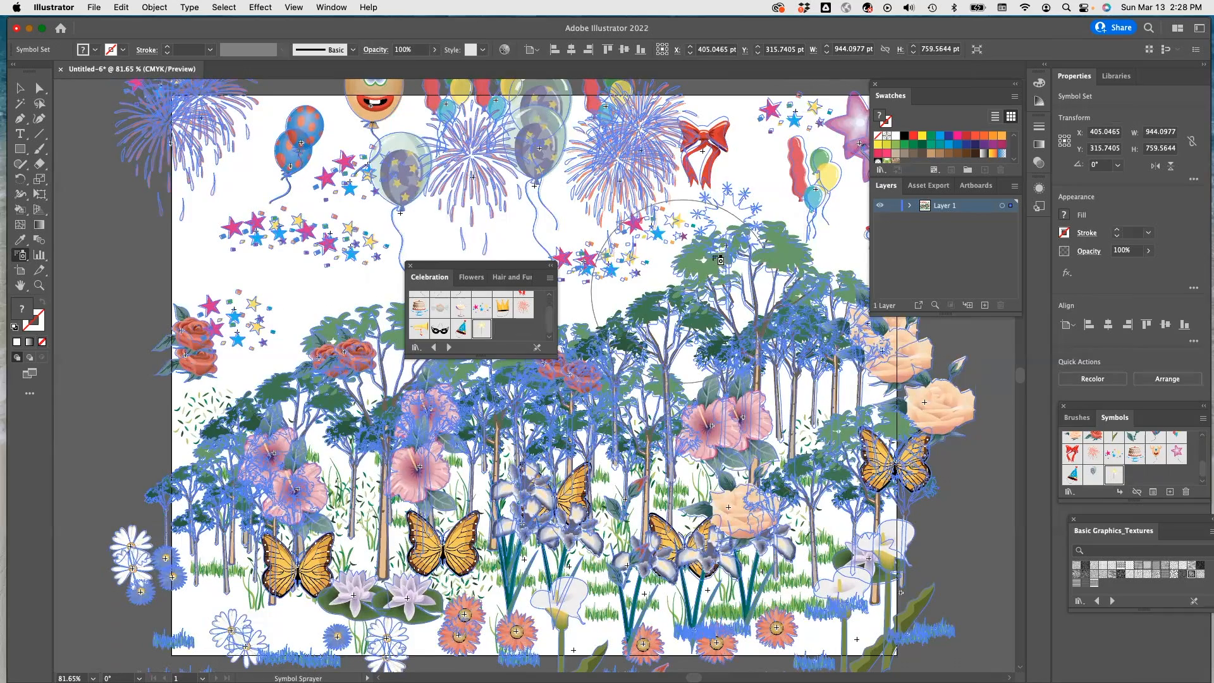
Reposition the fireworks and nearby sky symbols with the Symbol Shifter so the bursts sit within the artboard
drag(21, 255, 95, 273)
mouse_move(808, 179)
mouse_down()
mouse_move(691, 260)
mouse_move(648, 320)
mouse_move(506, 418)
mouse_move(325, 252)
mouse_move(361, 272)
mouse_move(326, 300)
mouse_up()
click(524, 309)
drag(695, 194, 768, 215)
mouse_move(252, 109)
mouse_down()
mouse_move(280, 213)
mouse_move(358, 255)
mouse_move(442, 204)
mouse_up()
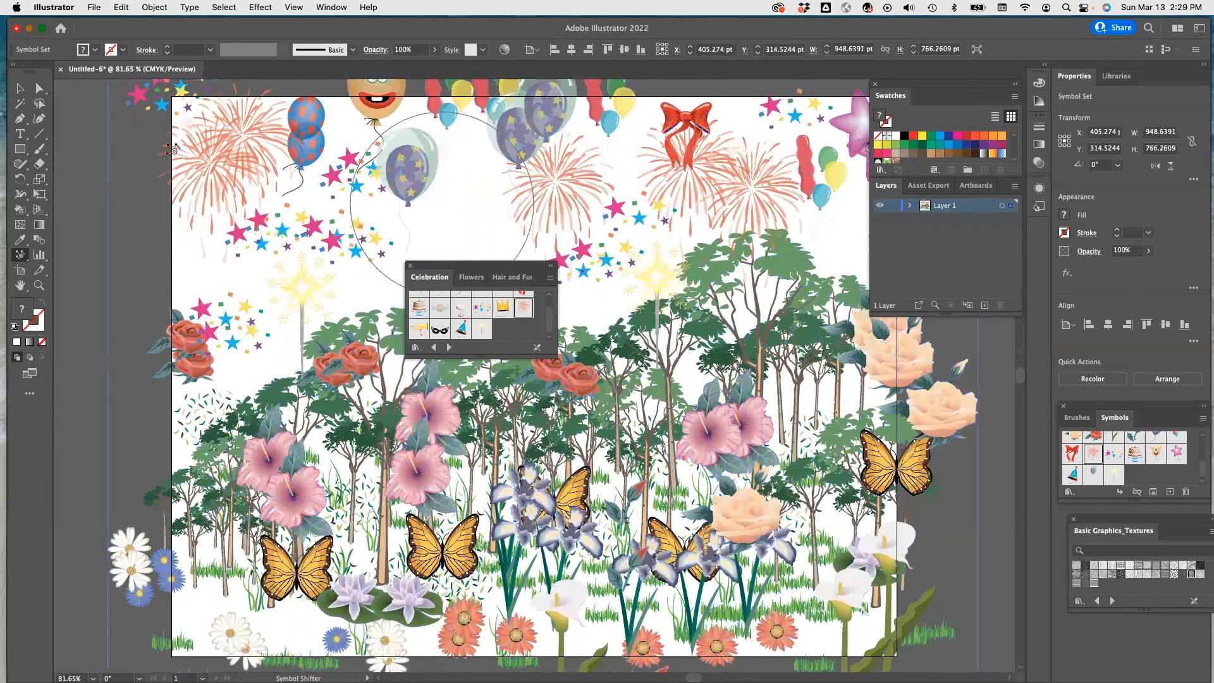
Recolor the fireworks with the Symbol Stainer, using pink for the left bursts, yellow for the middle one and blue for the right ones
drag(21, 255, 80, 330)
click(95, 50)
click(88, 71)
click(229, 164)
click(95, 49)
click(53, 71)
click(557, 184)
click(95, 50)
click(67, 71)
click(753, 183)
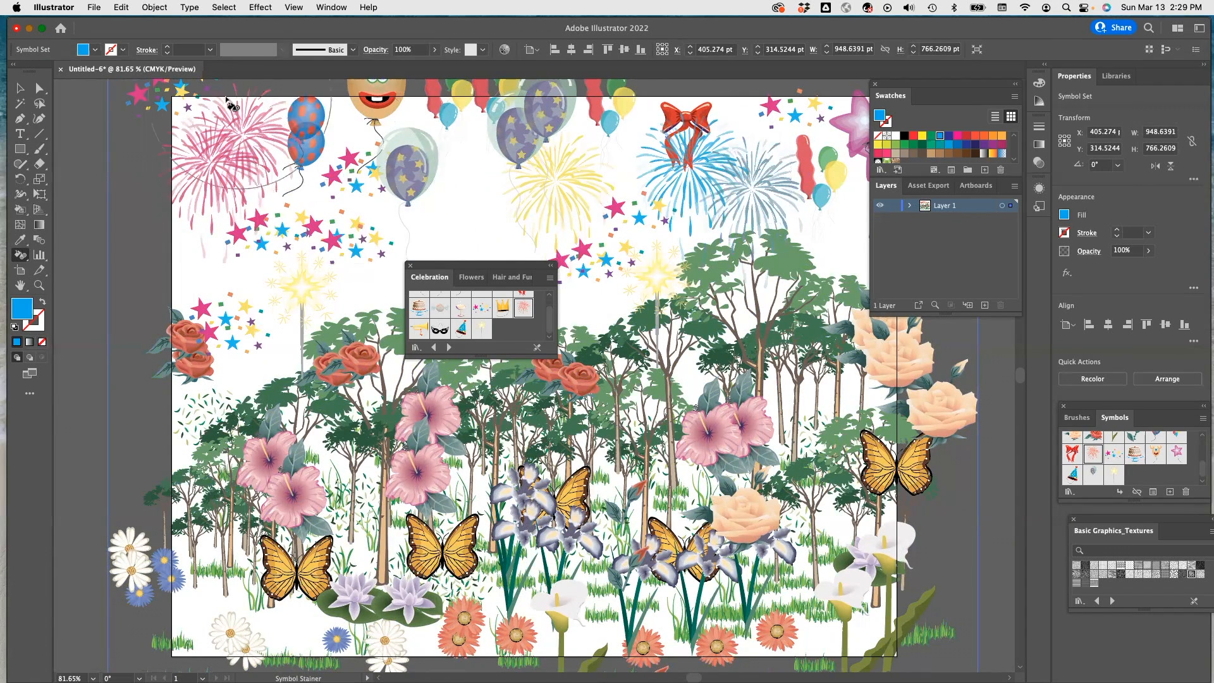
Shift the balloons at the top of the scene down into the artboard with the Symbol Shifter
drag(21, 255, 79, 268)
drag(509, 133, 508, 193)
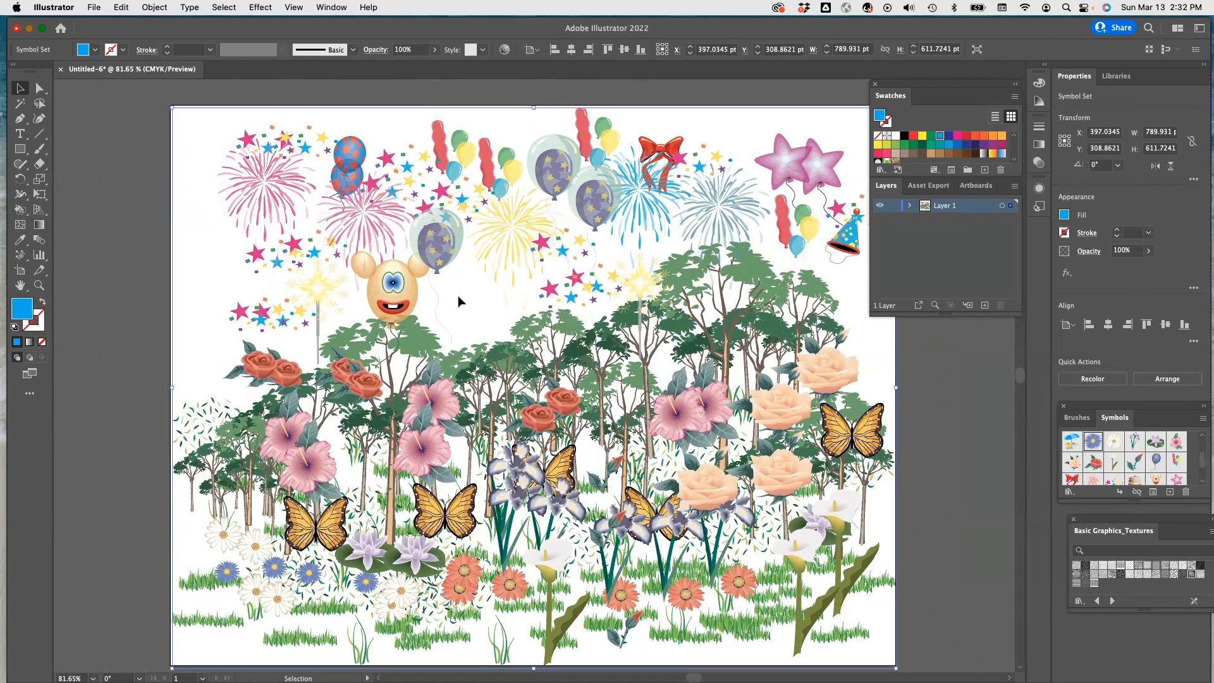
Save the artwork on the computer in the Illustrator Exercises folder as "Exercise 7 Symbol Sprayer Tool.ai"
click(94, 7)
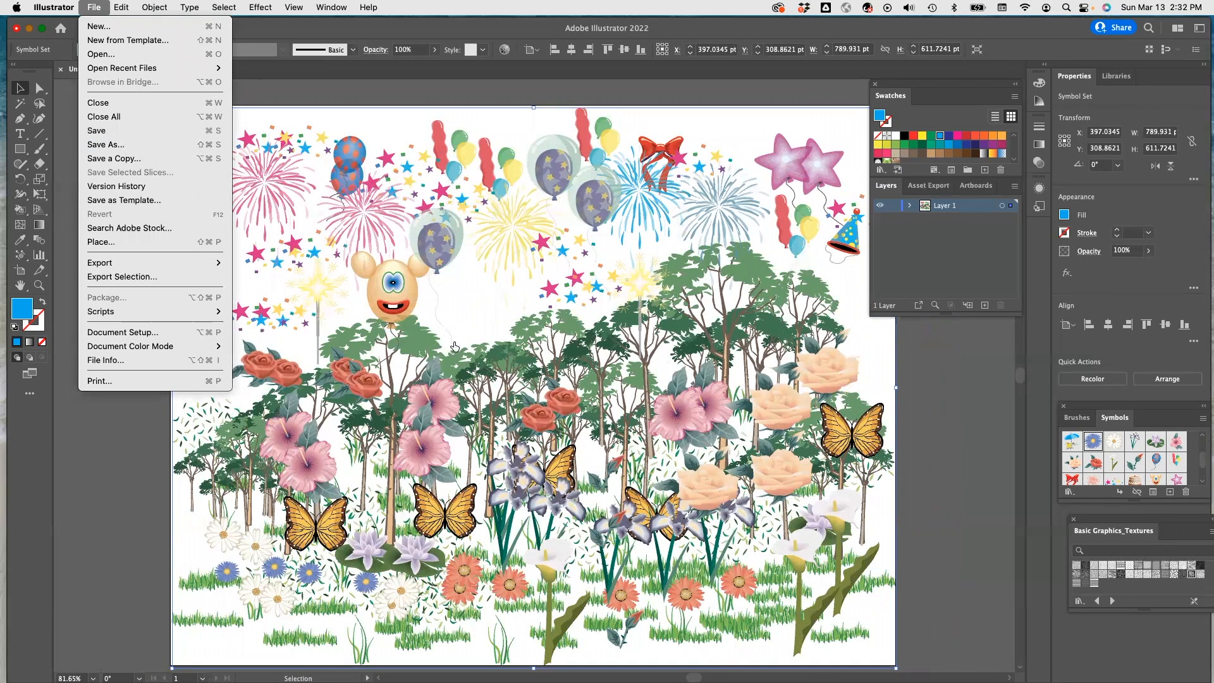
key(super+s)
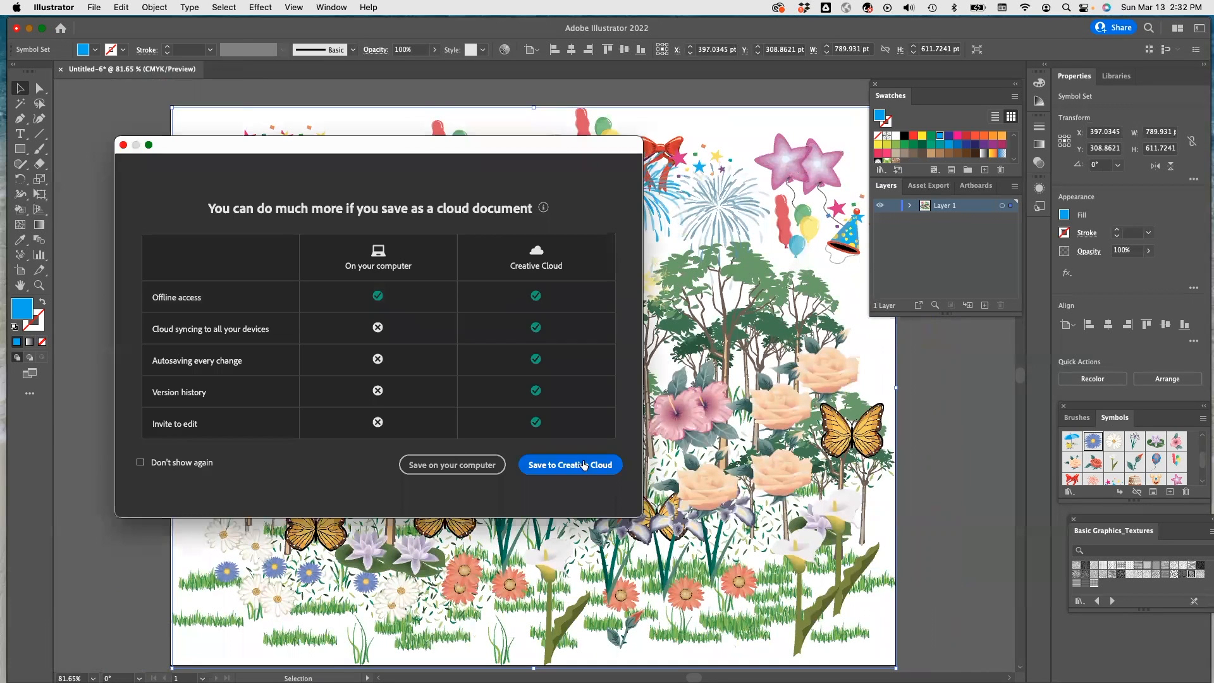
click(466, 465)
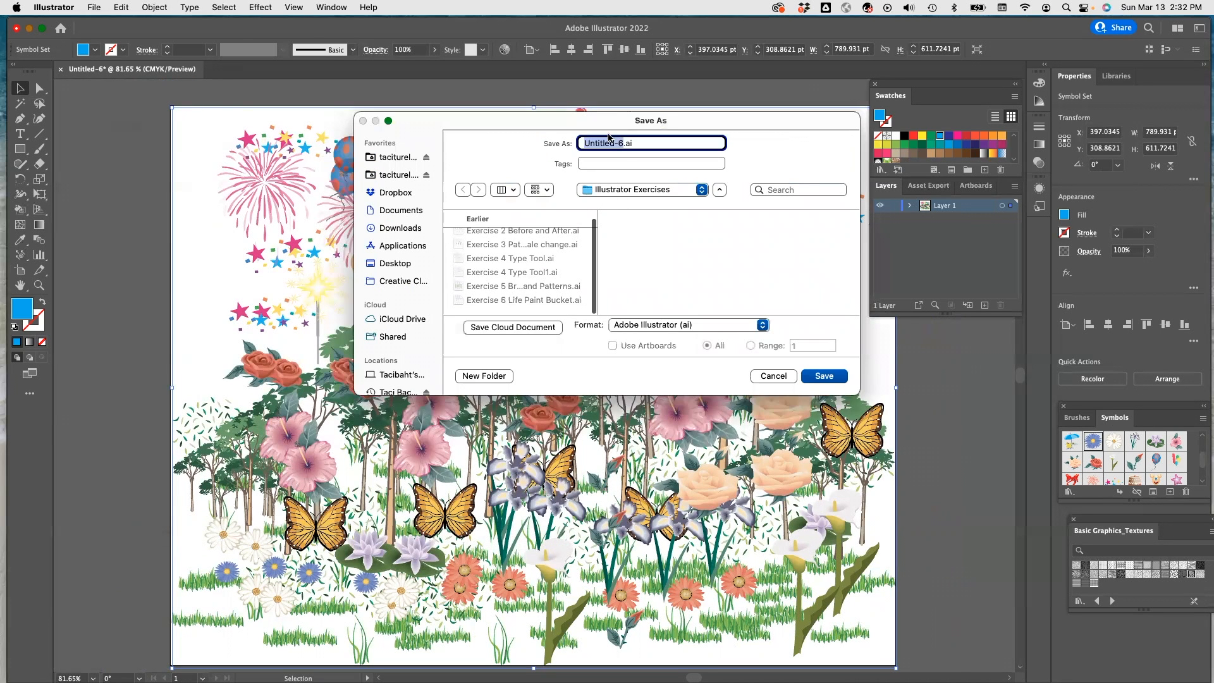
click(522, 302)
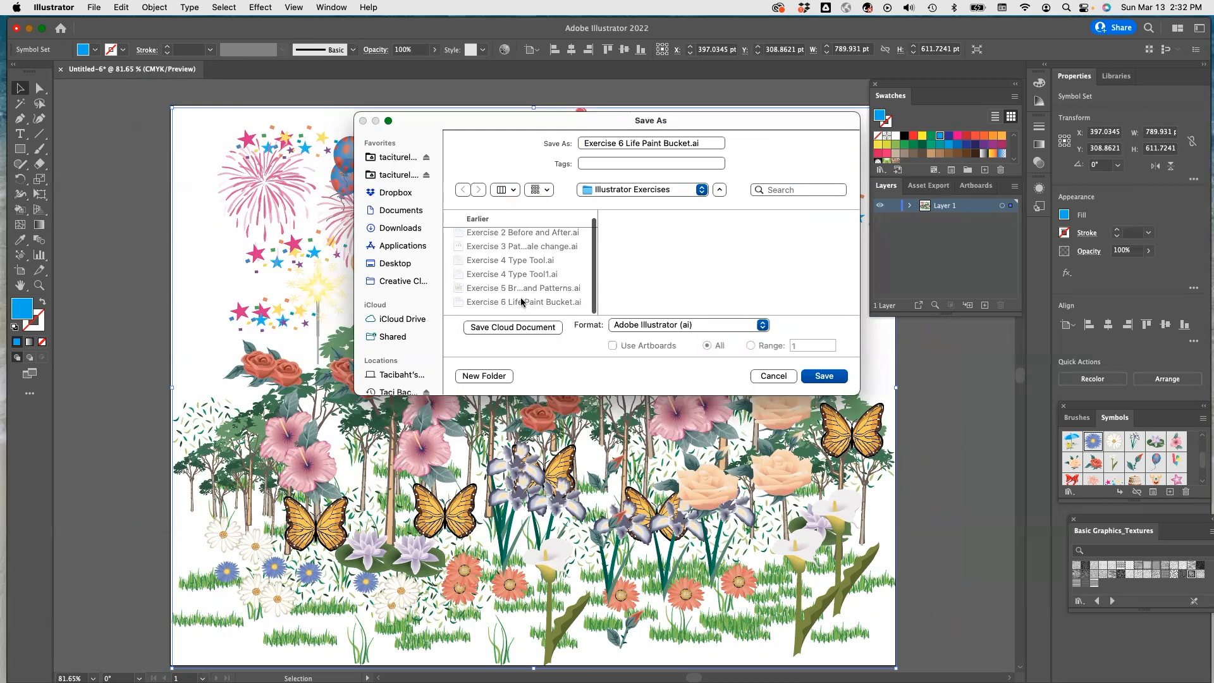
click(619, 143)
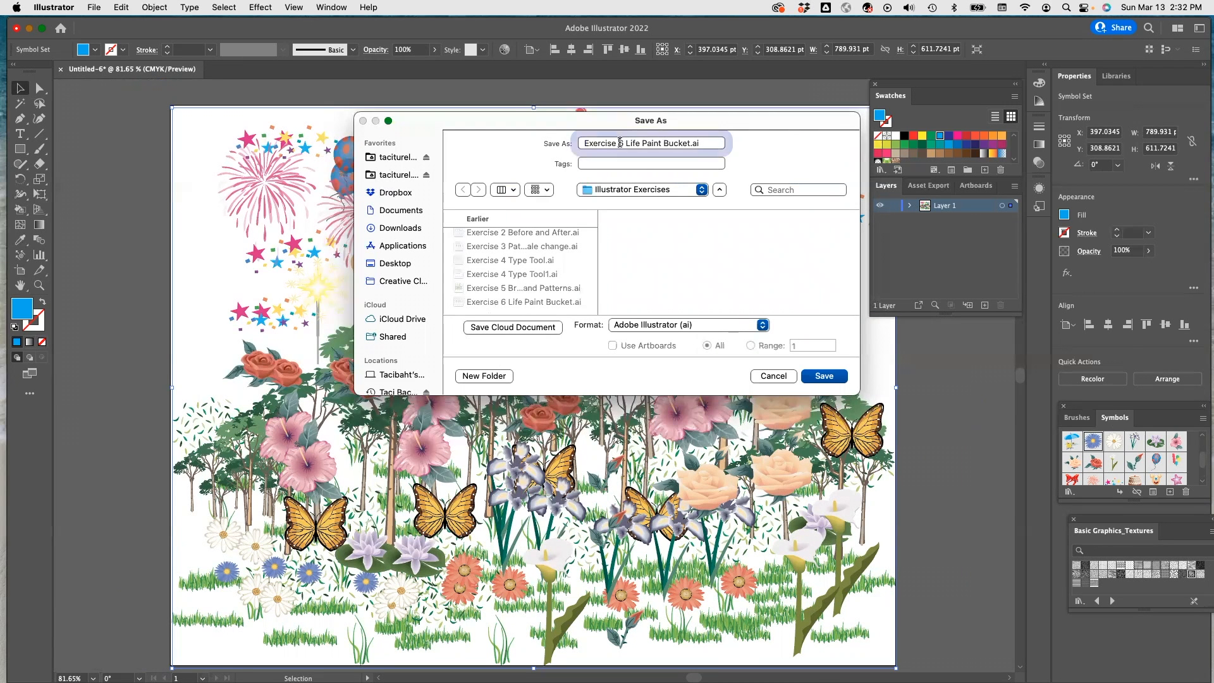
drag(621, 143, 680, 143)
text(7 Symbol Sprayer Tool)
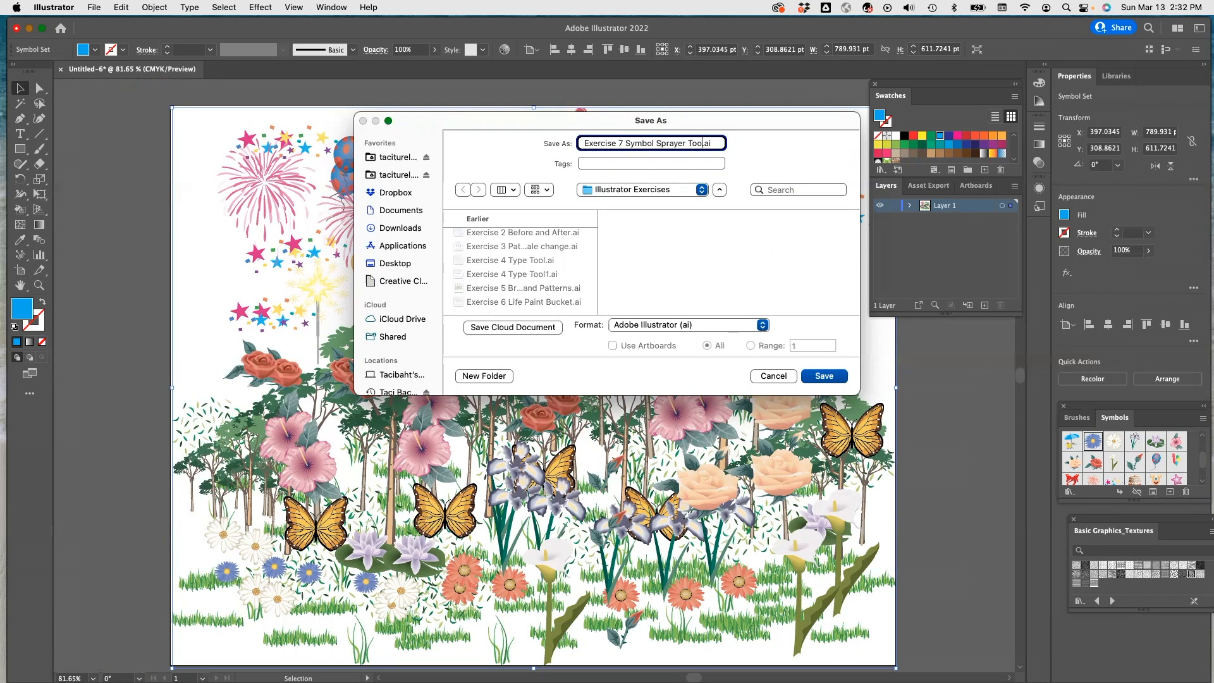
click(824, 377)
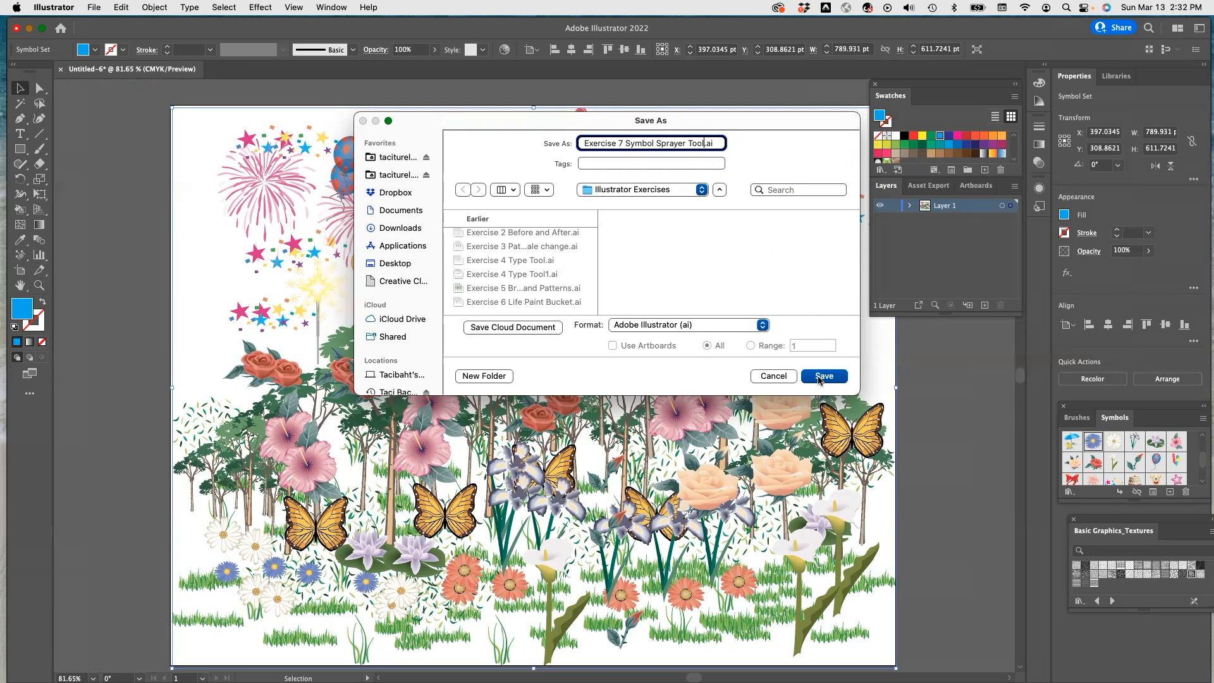